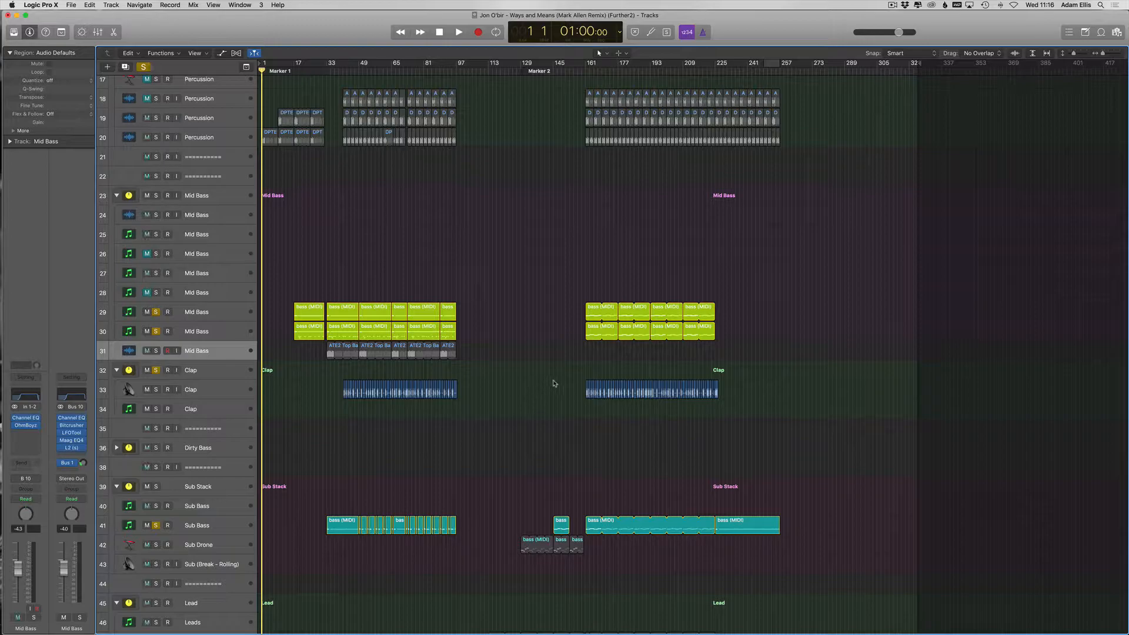
Step: Set the cycle range over bars 33 to 41, starting where the audio Mid Bass regions begin
key("super+Right")
key("super+Right")
key("super+Right")
key("super+Right")
key("super+Right")
key("super+Right")
key("super+Right")
key("super+Right")
scroll(590, 340, "down", 6)
scroll(598, 333, "right", 7)
scroll(600, 332, "up", 5)
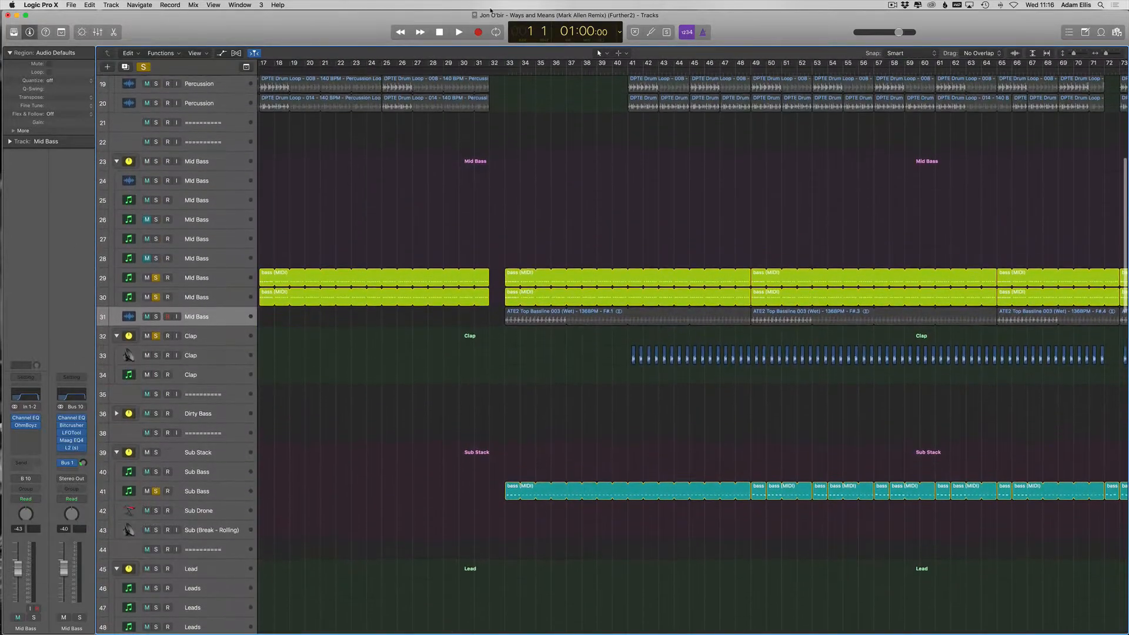
left_click_drag(507, 63, 632, 81)
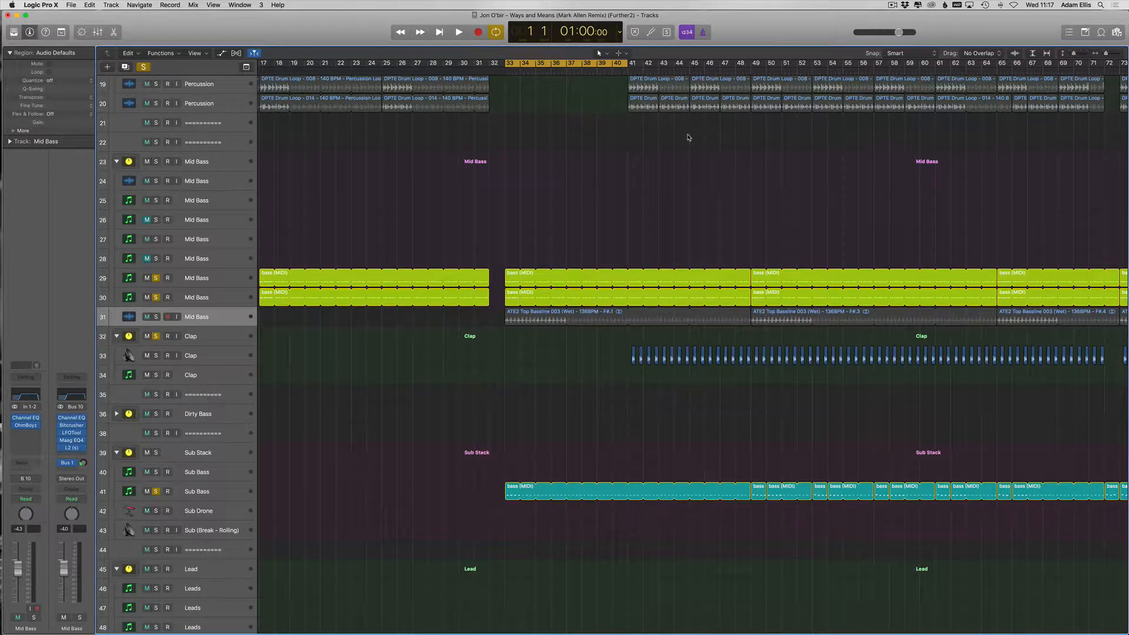
Step: Solo the audio Mid Bass track, unsolo the MIDI Mid Bass and Sub Bass tracks, and audition the loop from bar 33
scroll(499, 446, "up", 1)
left_click(710, 344)
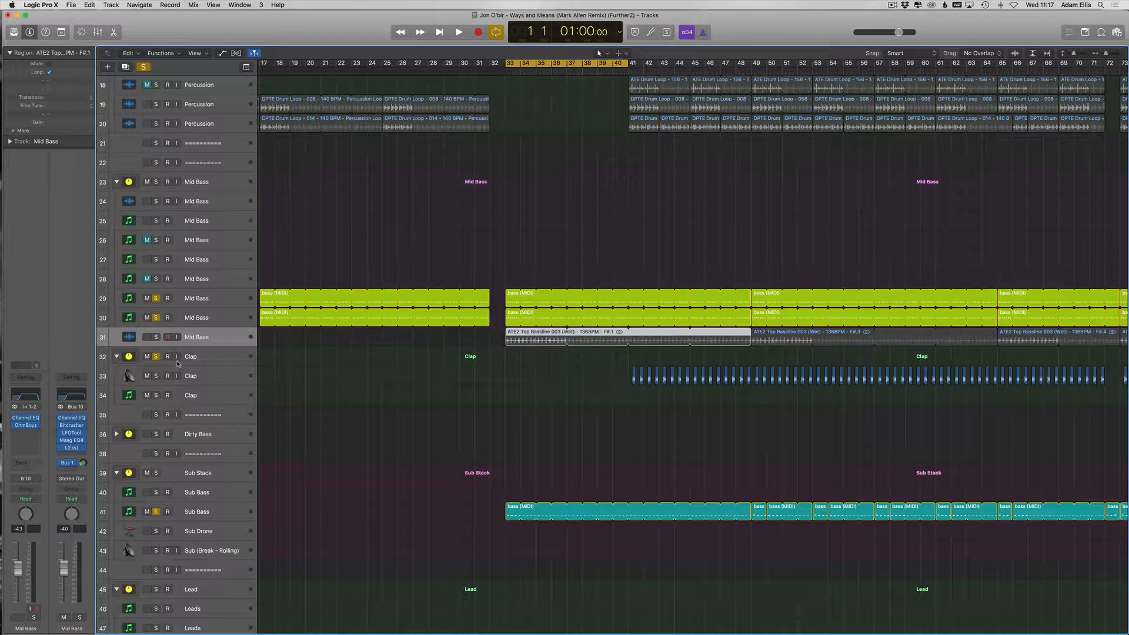
key("super+Down")
left_click(207, 345)
left_click(155, 344)
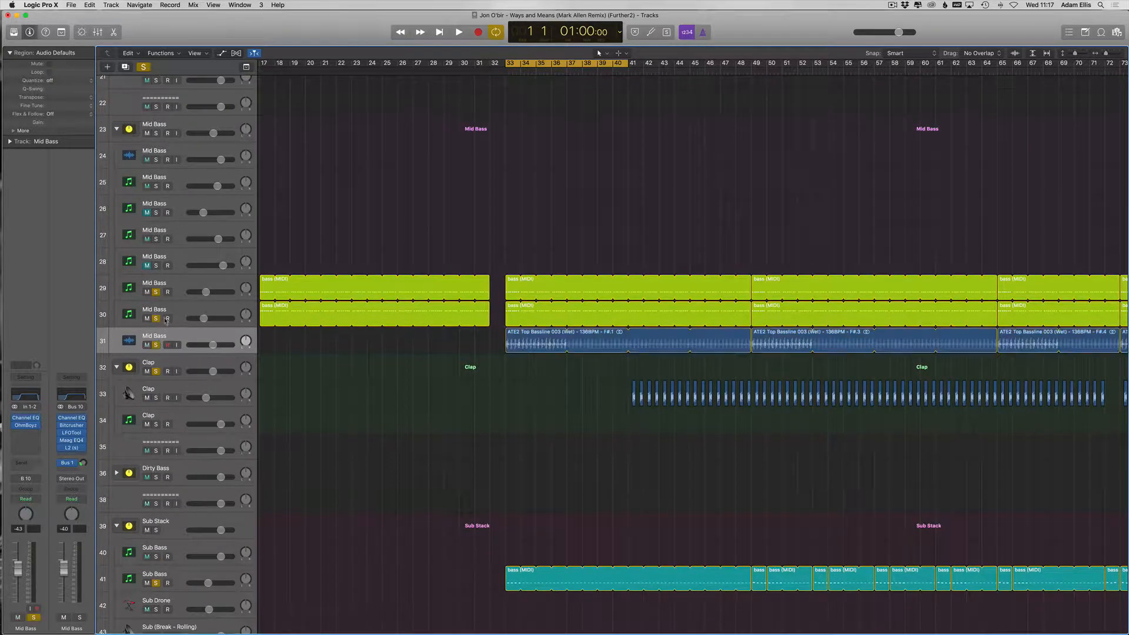
left_click(156, 318)
key("space")
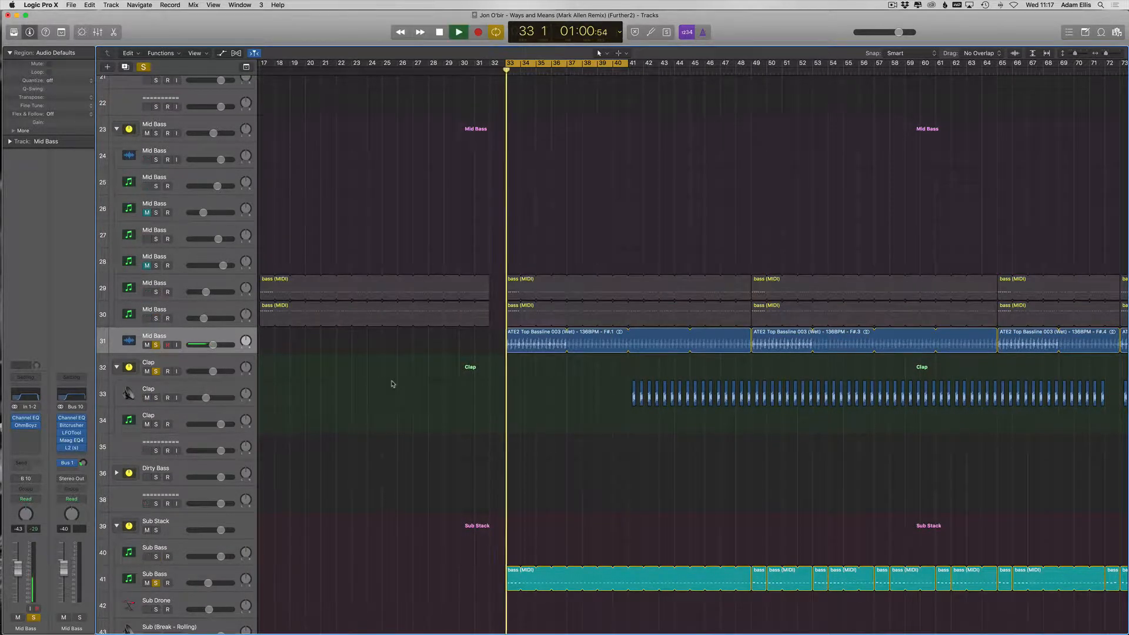
left_click(156, 582)
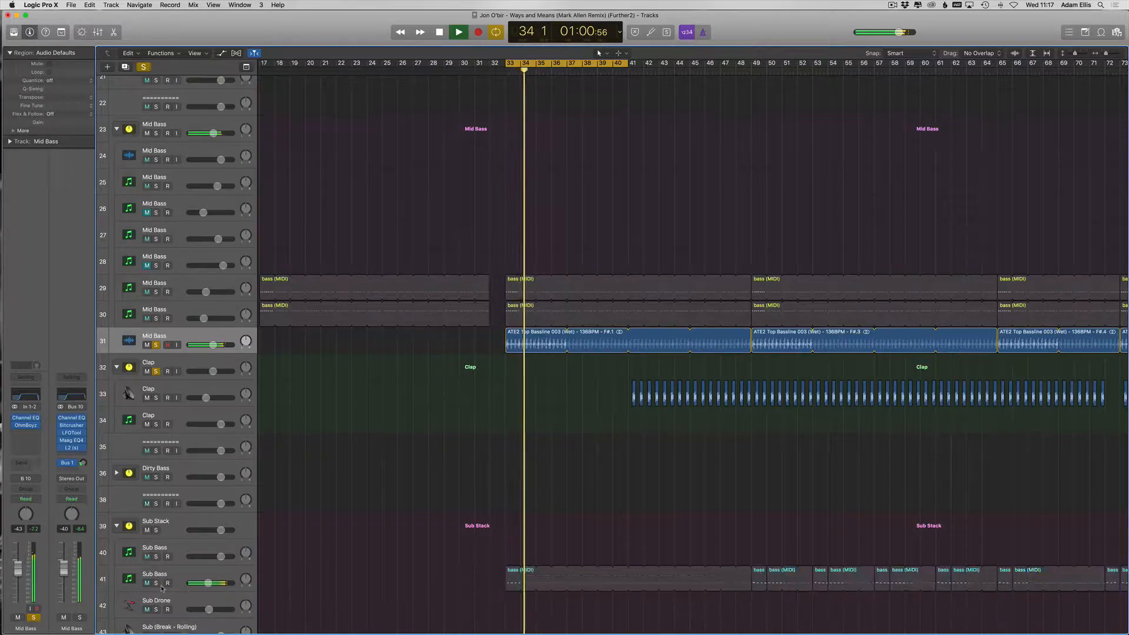
key("space")
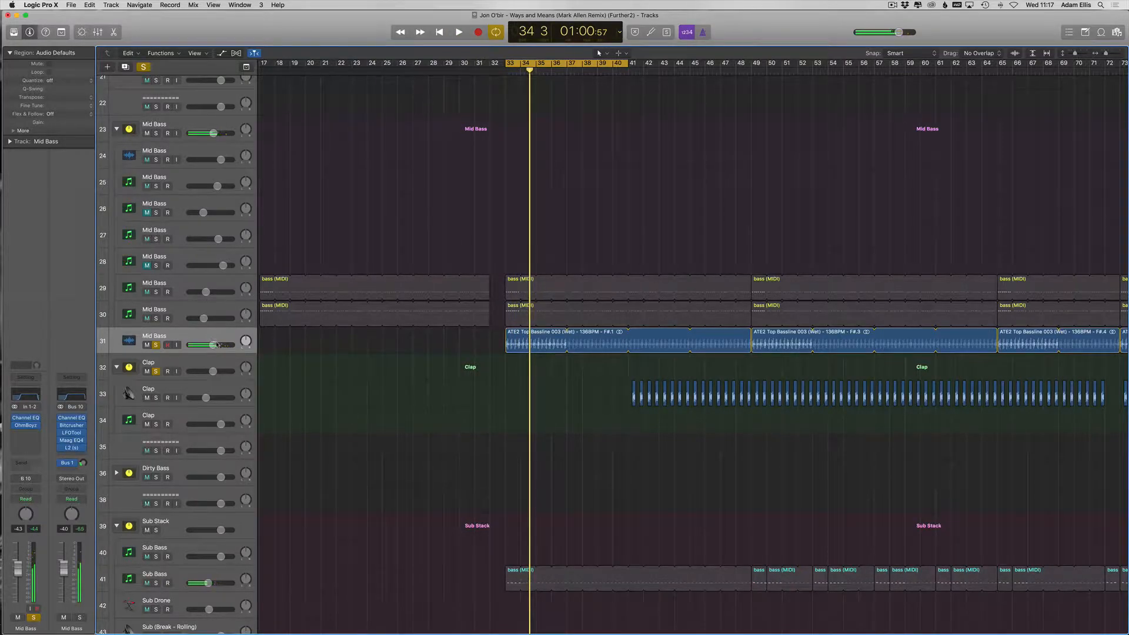
Step: Name all regions in the project after their tracks
key("super+a")
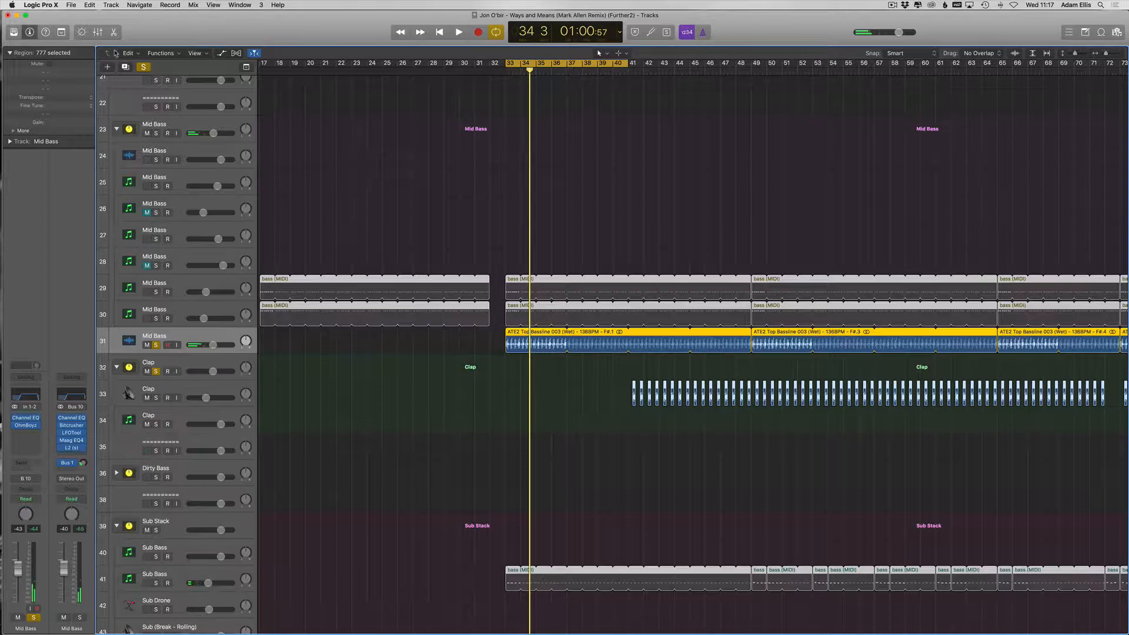
left_click(161, 53)
left_click(170, 70)
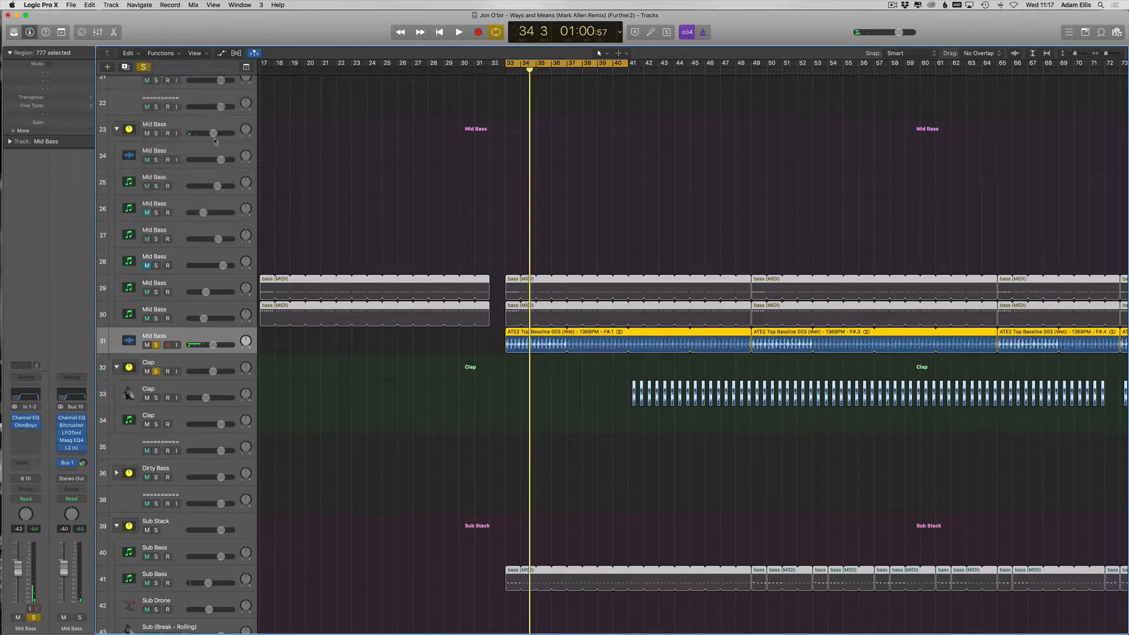
left_click(491, 159)
scroll(461, 253, "right", 3)
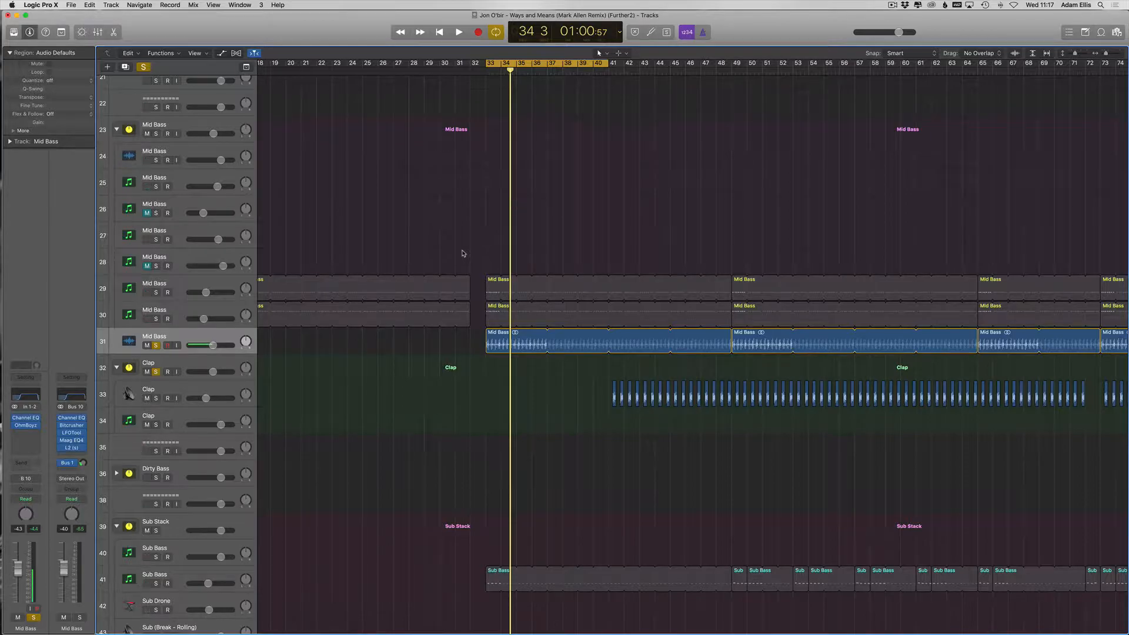
Step: Rename the audio Mid Bass track as "Mid Bass (F#)" to note its key
key("super+Left")
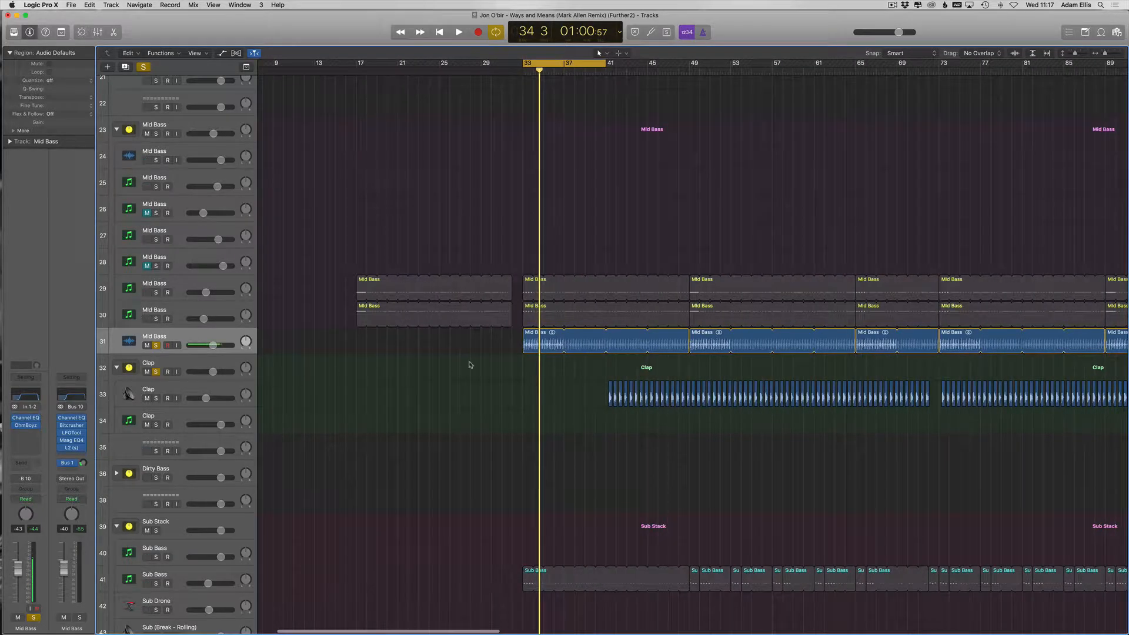
key("super+Left")
double_click(215, 335)
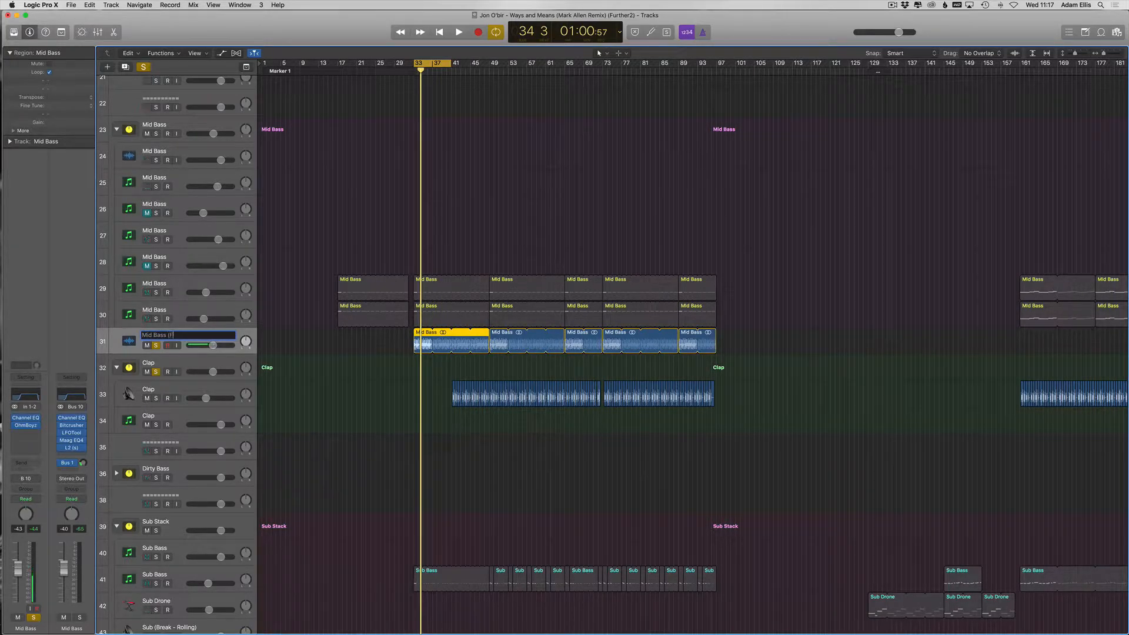
type("(F#)")
key("Return")
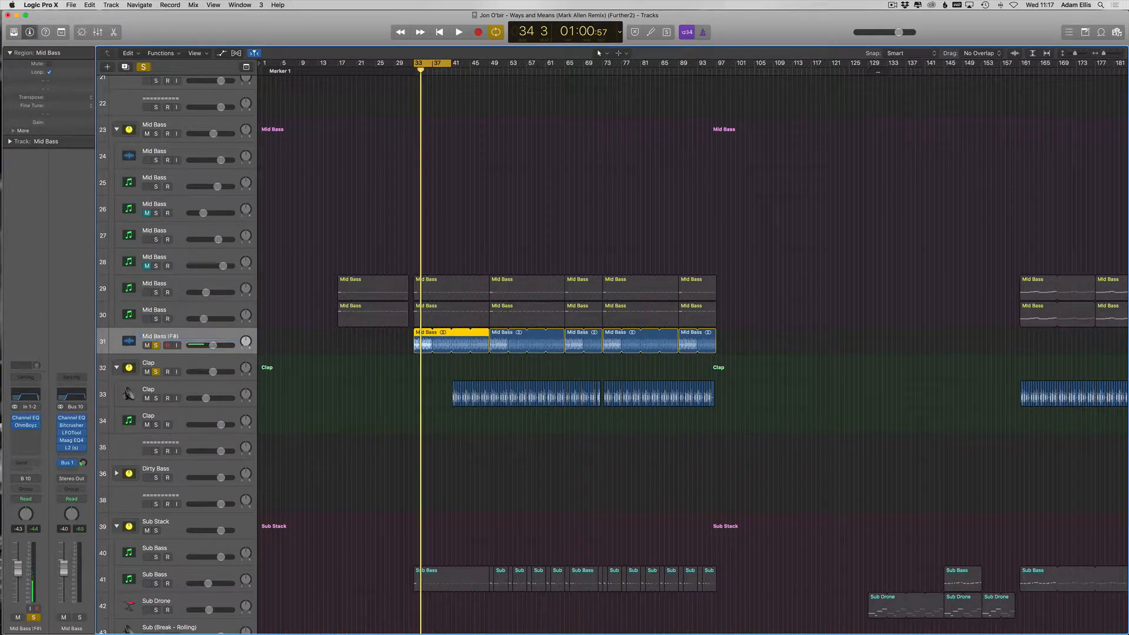
Step: Select all regions again and reapply the track names so the audio bass regions read "Mid Bass (F#)"
key("super+a")
left_click(171, 54)
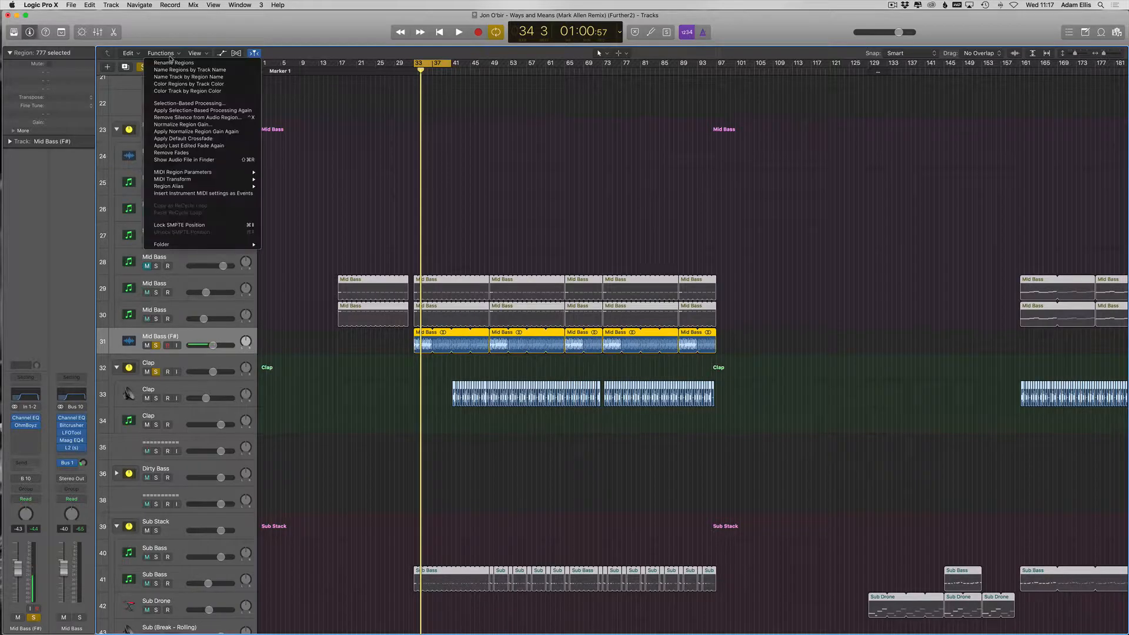
left_click(451, 382)
left_click(383, 390)
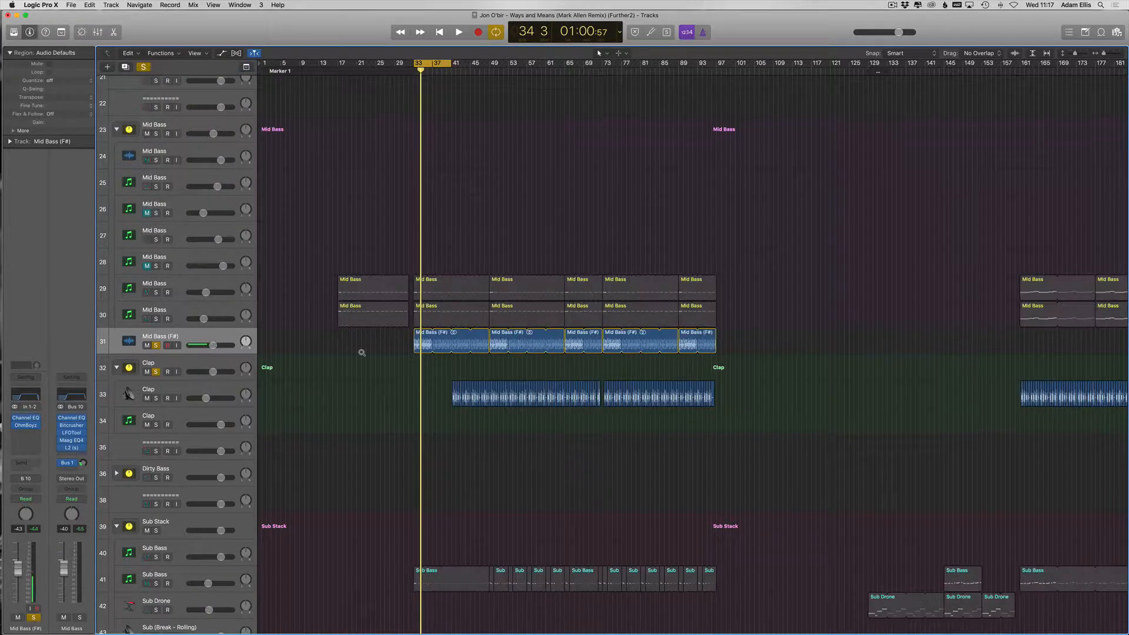
Step: Copy the first Mid Bass (F#) region to bar 161 on the same track
key("super+Down")
scroll(713, 349, "right", 4)
key("super+Left")
key("super+Left")
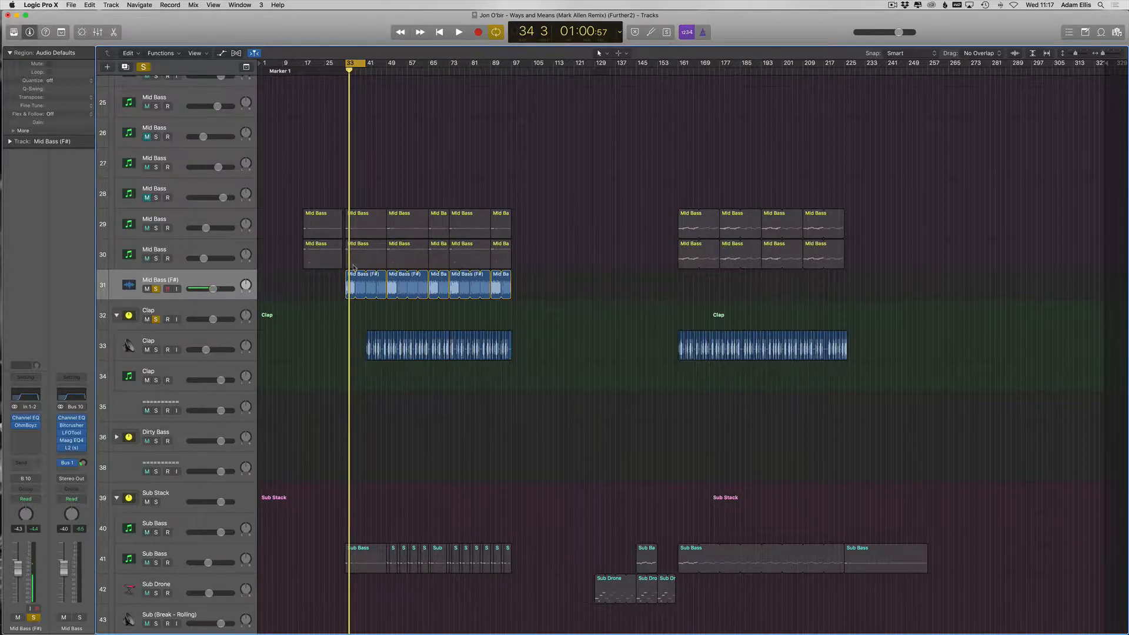
left_click_drag(348, 283, 690, 403)
Step: Open the Sub Bass region at bar 161 in the Piano Roll to show its notes
left_click(685, 553)
key("p")
scroll(714, 204, "up", 4)
scroll(711, 206, "right", 5)
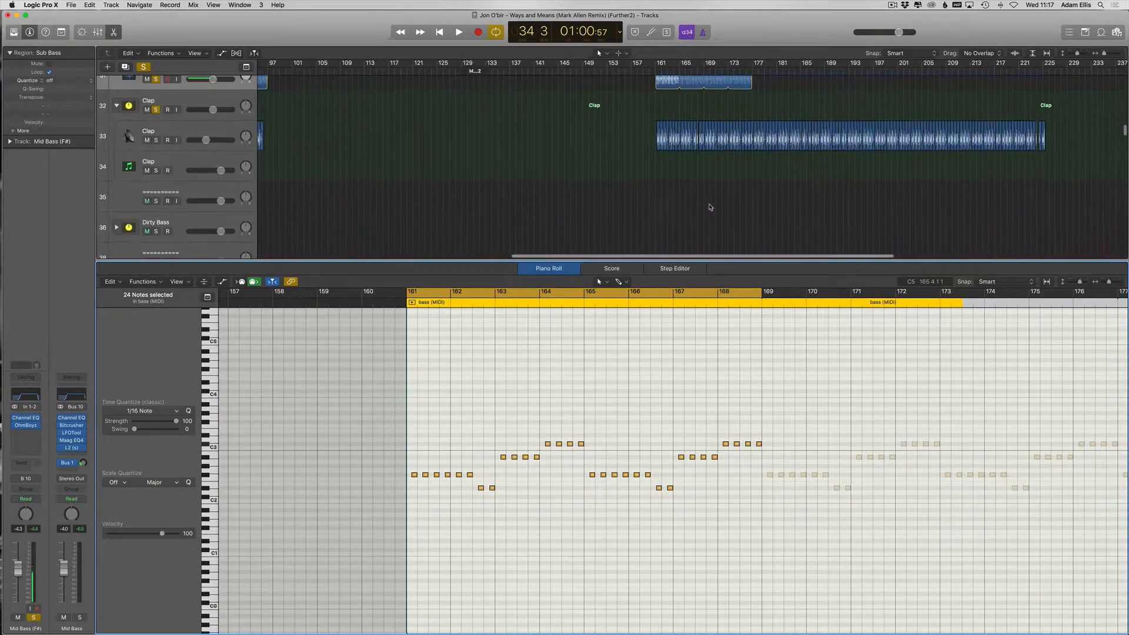
Step: Move the Sub Bass track out of its stack to directly below the Mid Bass (F#) track
scroll(674, 169, "up", 2)
scroll(673, 170, "down", 7)
scroll(673, 173, "down", 5)
scroll(525, 149, "up", 5)
left_click(205, 184)
left_click_drag(204, 184, 232, 160)
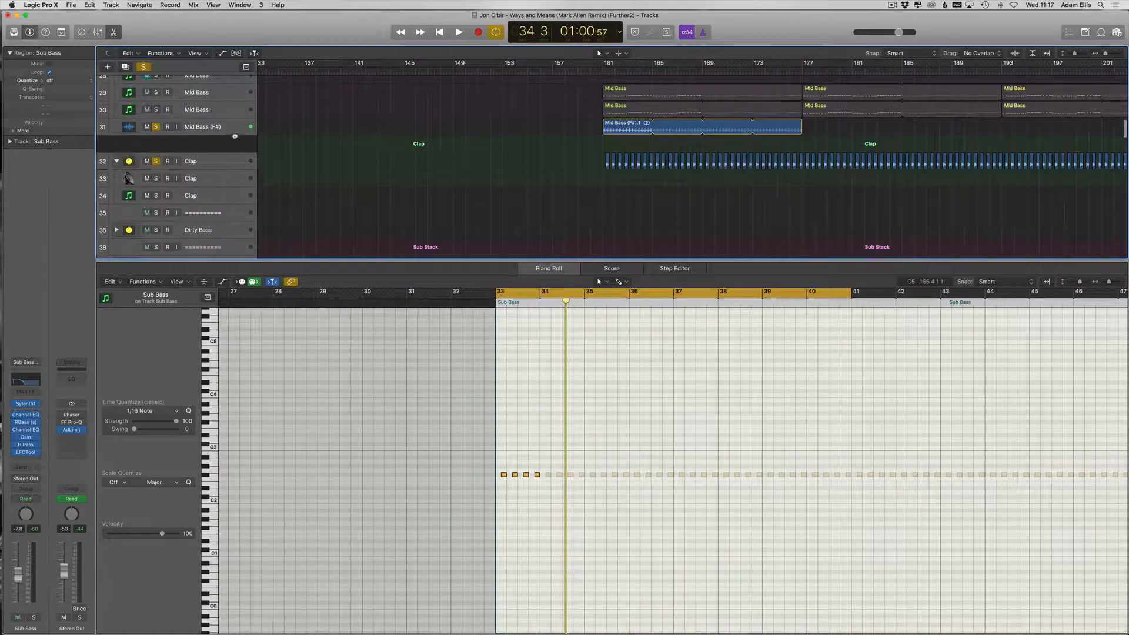
Step: Shorten the looping of the copied Mid Bass (F#) region so it ends at bar 169
scroll(580, 204, "up", 4)
left_click(639, 189)
scroll(689, 167, "up", 1)
left_click(656, 161)
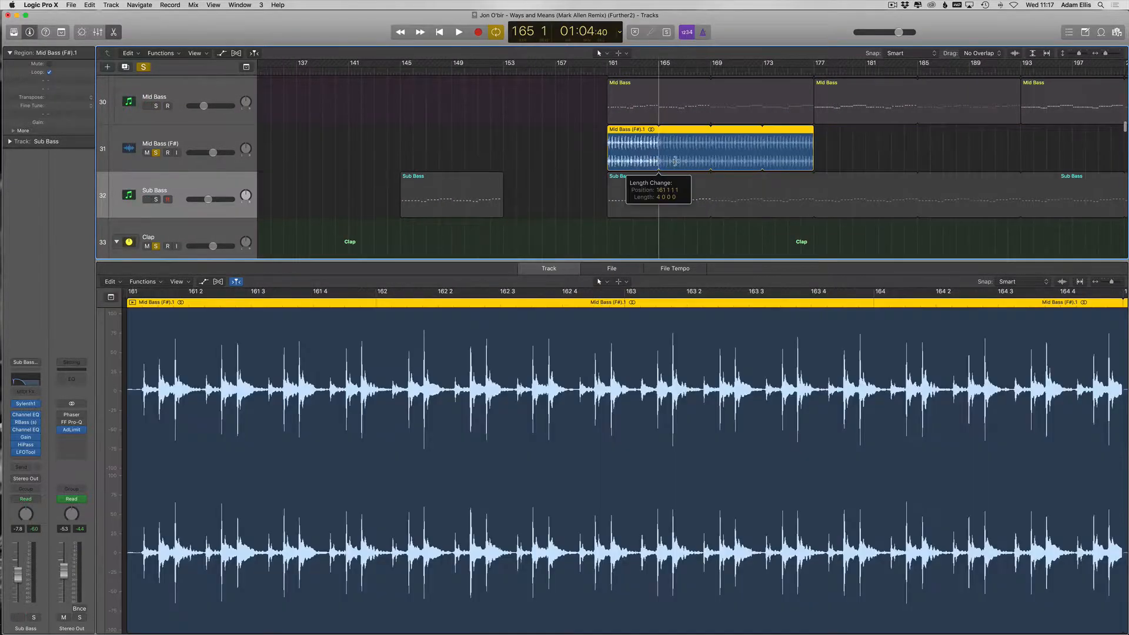
left_click_drag(719, 165, 643, 162)
key("super+z")
left_click(815, 157)
left_click_drag(813, 156, 741, 156)
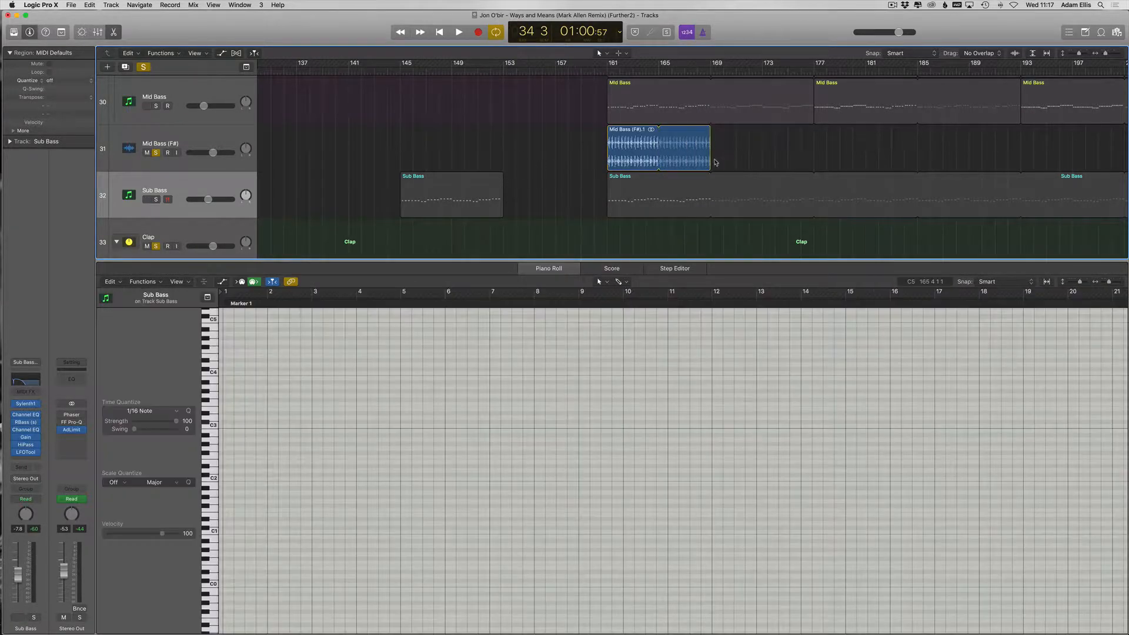
Step: Split the Sub Bass region at bar 169 to match the end of the copied Mid Bass (F#) region
left_click(695, 215)
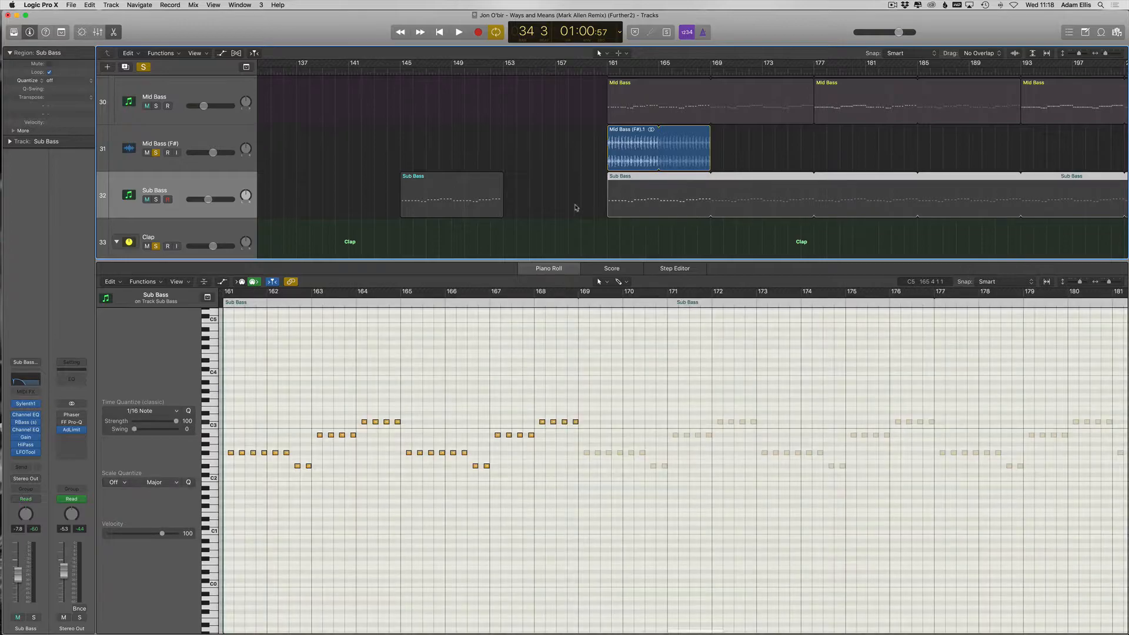
left_click(602, 191)
left_click(684, 176)
left_click_drag(719, 213, 712, 217)
key("t")
key("t")
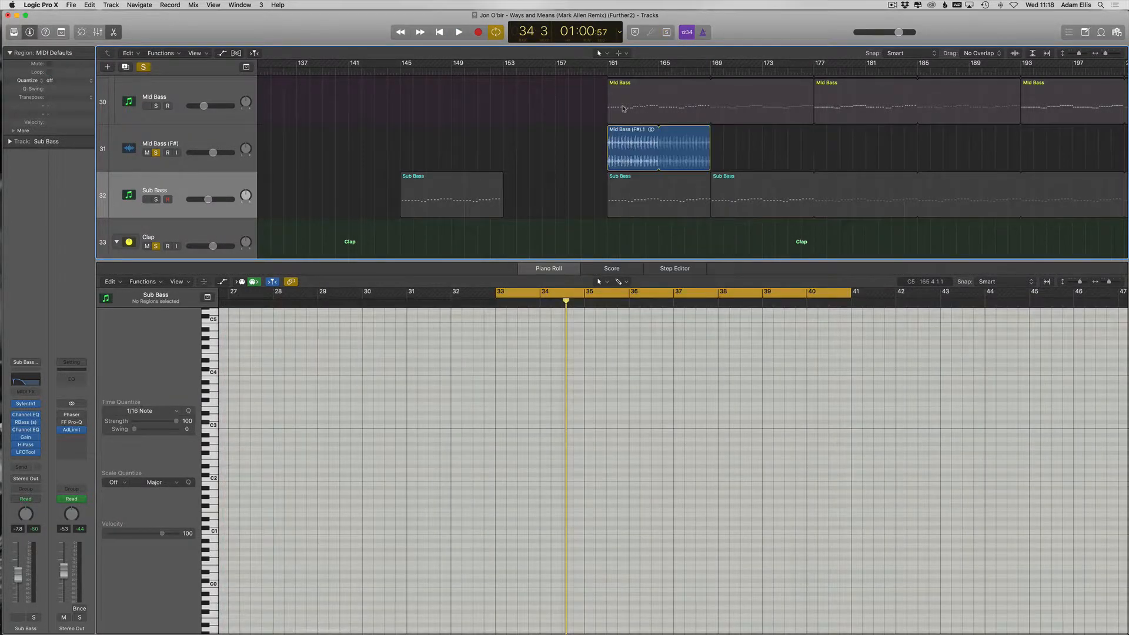
Step: Split the copied Mid Bass (F#) region at bar 162 beat 3, with its loop repeat as a separate region from bar 165
scroll(596, 189, "up", 5)
scroll(729, 200, "right", 8)
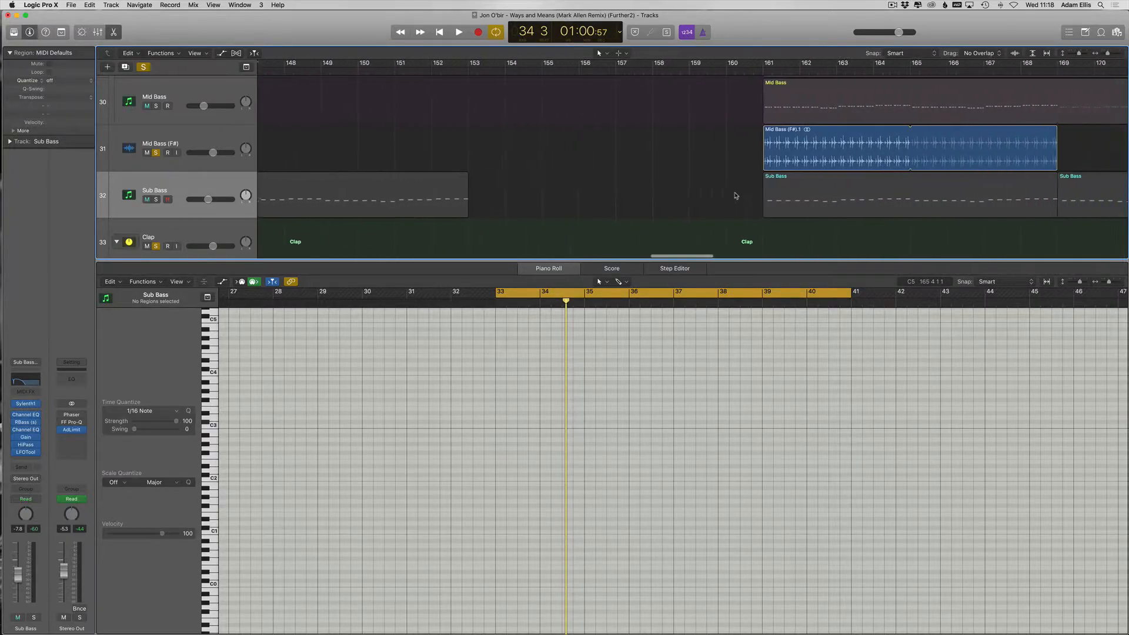
left_click(750, 202)
scroll(749, 203, "up", 1)
left_click_drag(811, 160, 790, 161)
Step: Cycle bar 163 using the Sub Bass notes as a guide and split the Mid Bass (F#) region at bar 163
left_click(787, 199)
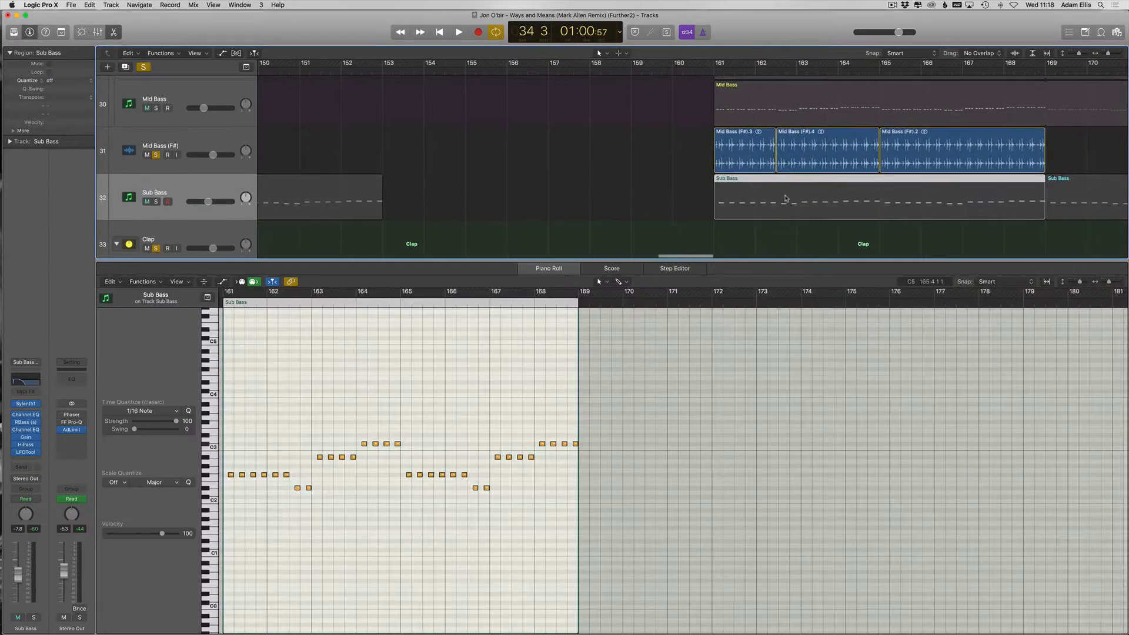
mouse_move(773, 69)
left_mouse_down()
mouse_move(1032, 72)
mouse_move(776, 60)
left_mouse_up()
key("space")
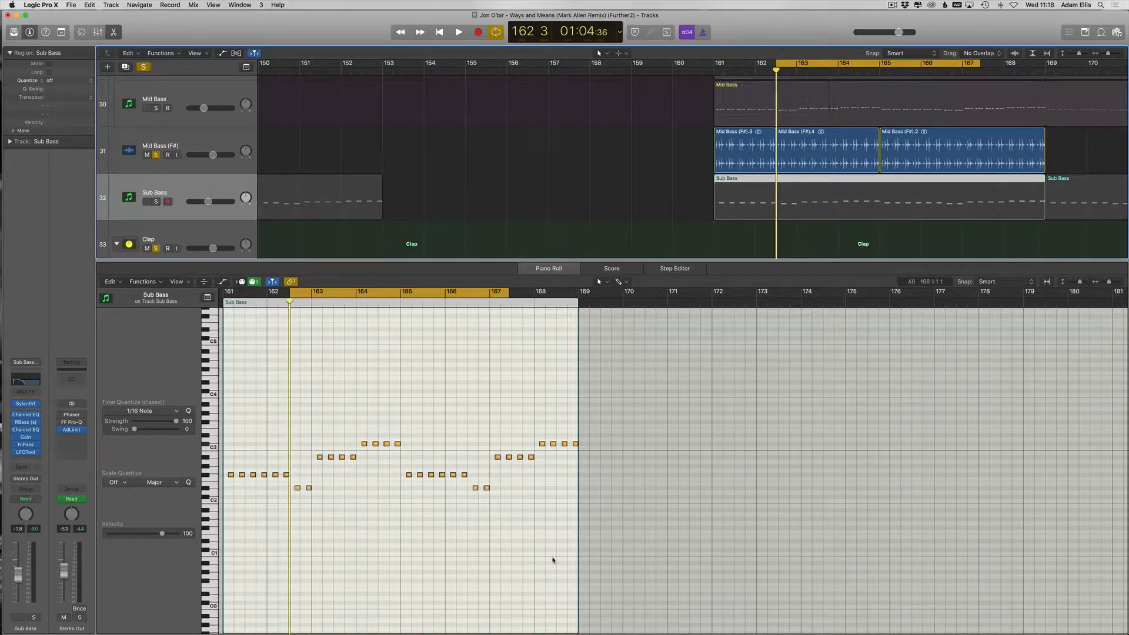
scroll(364, 491, "up", 4)
left_click_drag(350, 292, 428, 292)
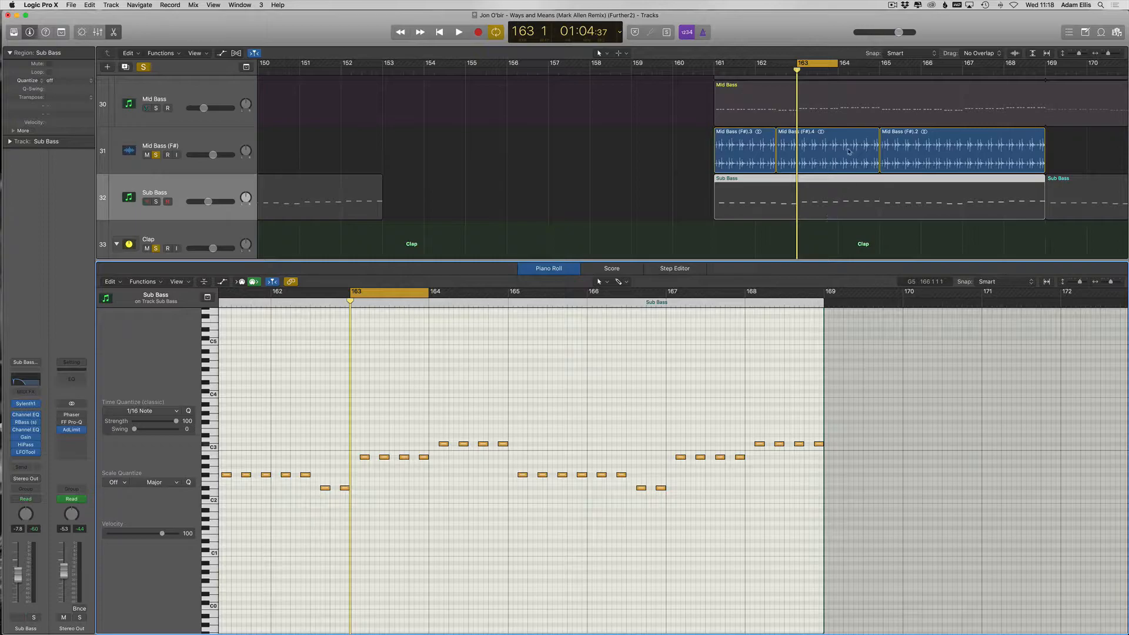
left_click(826, 158)
key("space")
key("ctrl+s")
left_click(798, 164)
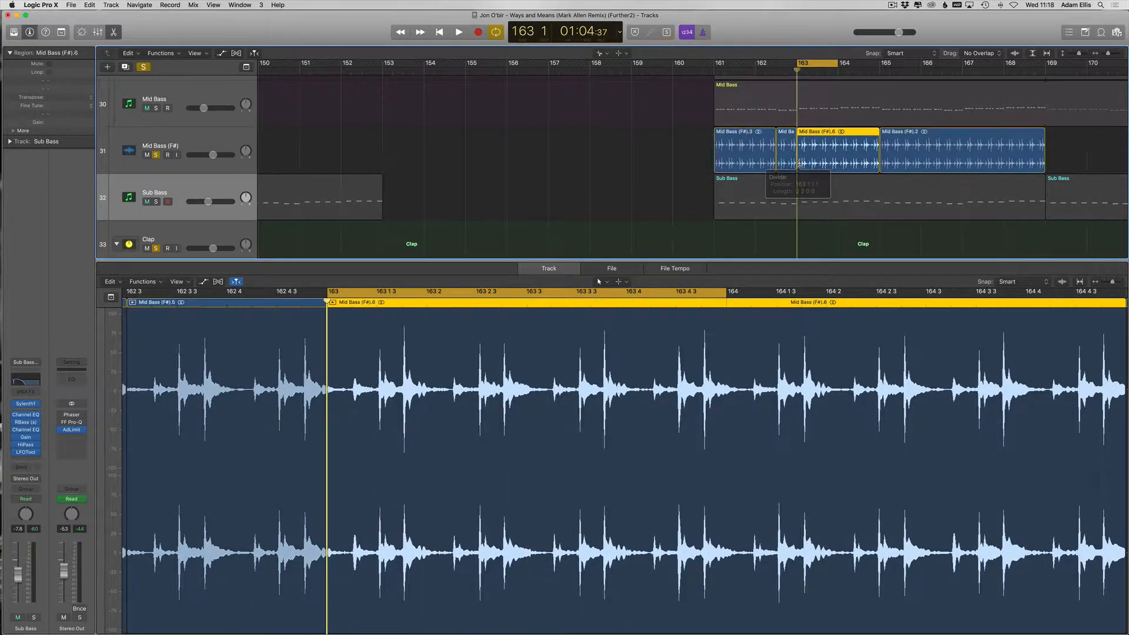
key("t")
key("t")
Step: Cycle bar 164 where the Sub Bass note changes and split the Mid Bass (F#) region at bar 164
left_click_drag(660, 154, 1097, 150)
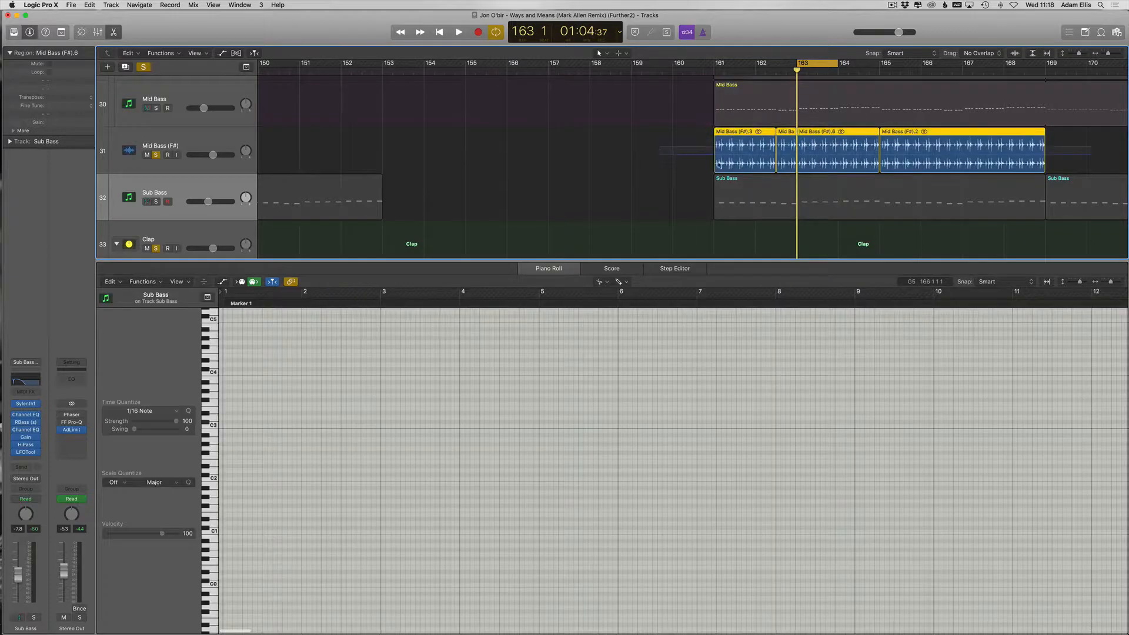
left_click(1097, 150)
left_click(791, 207)
left_click_drag(660, 291, 736, 295)
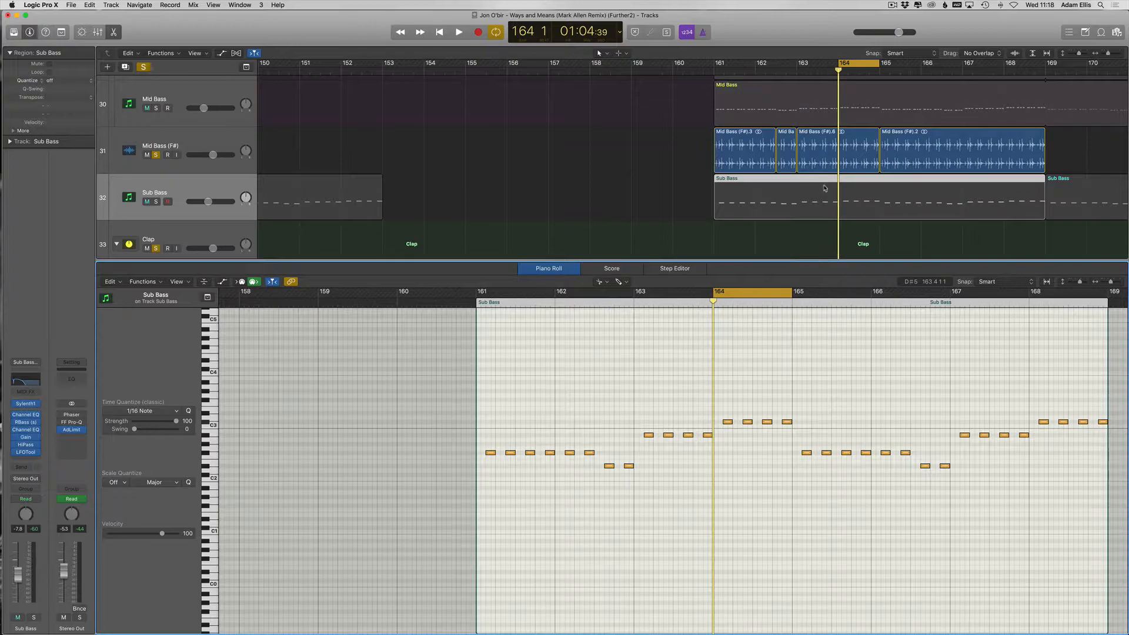
left_click(844, 170)
key("t")
key("i")
left_click(843, 172)
left_click_drag(843, 172, 837, 171)
key("t")
key("t")
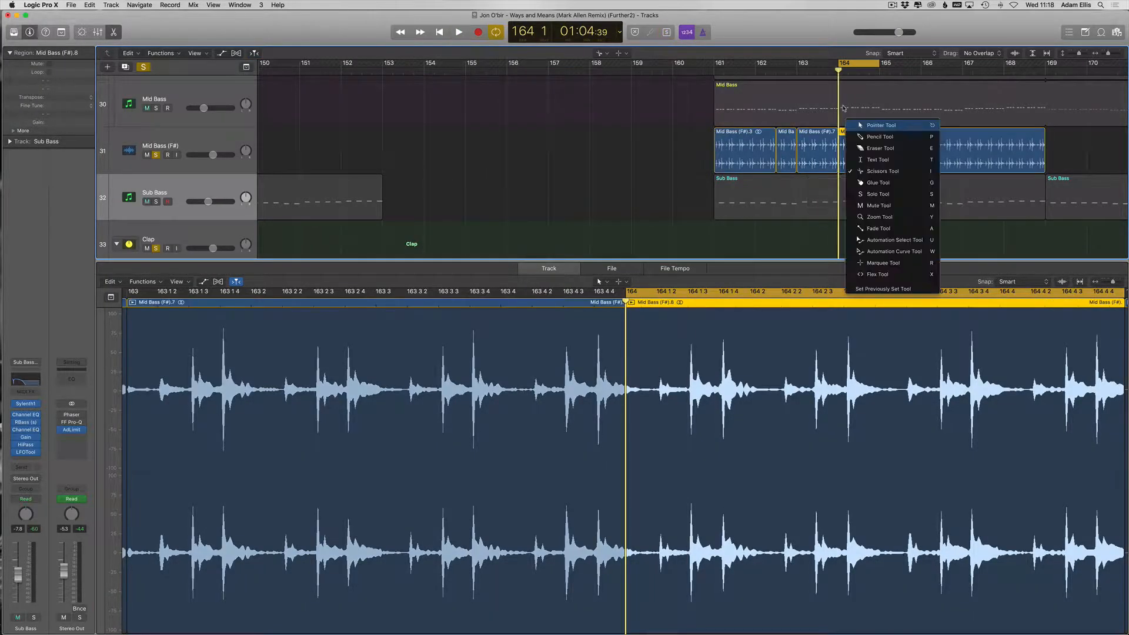
Step: Cycle bar 165 to bar 166 beat 3 from the MIDI Mid Bass notes and split the Mid Bass (F#) region at 166 beat 3
left_click(842, 105)
left_click_drag(733, 289, 911, 293)
key("space")
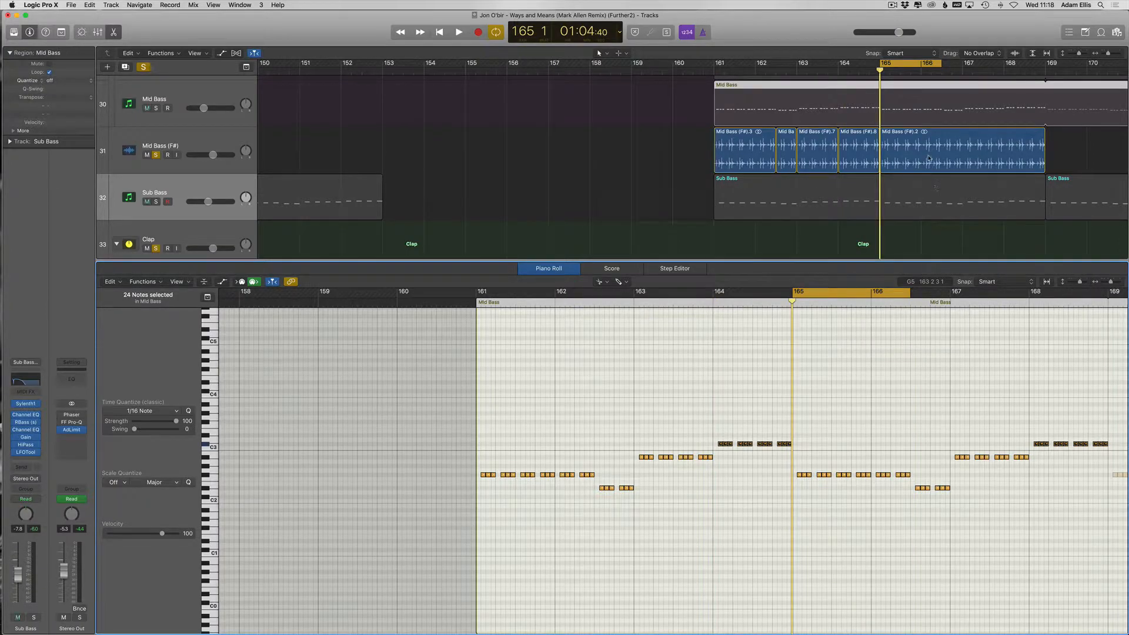
left_click(929, 158)
key("t")
key("i")
mouse_move(929, 159)
left_mouse_down()
mouse_move(953, 167)
mouse_move(944, 168)
left_mouse_up()
key("t")
key("t")
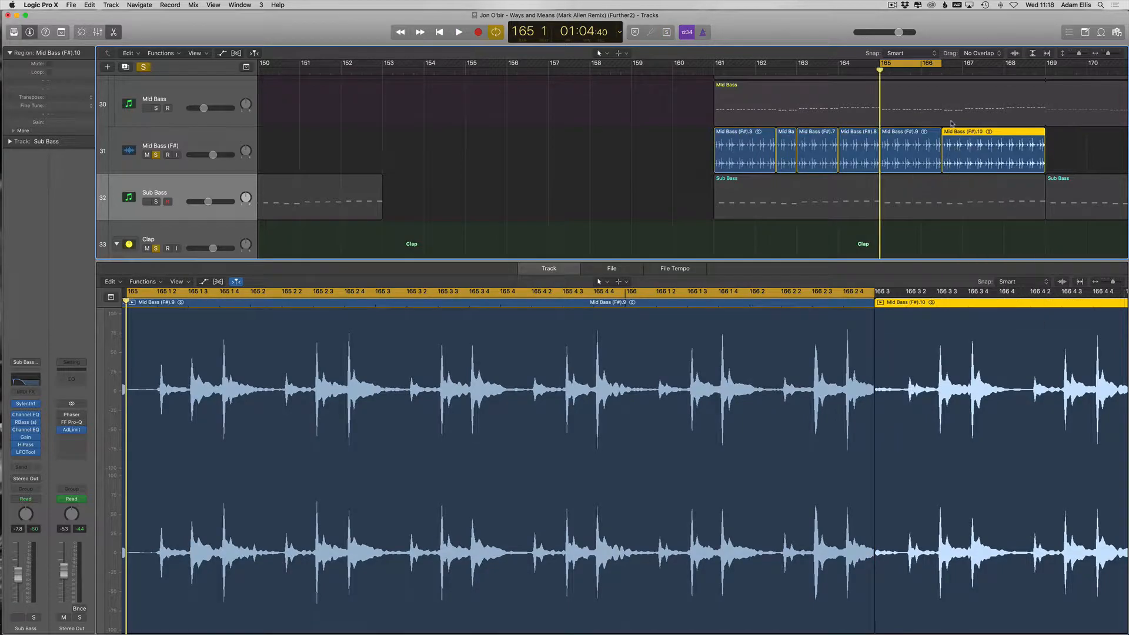
Step: Cycle bar 166 beat 3 to bar 167 over the low MIDI Mid Bass notes and split the Mid Bass (F#) region at bar 167
left_click(931, 109)
left_click_drag(793, 294, 934, 297)
left_click_drag(1027, 294, 949, 295)
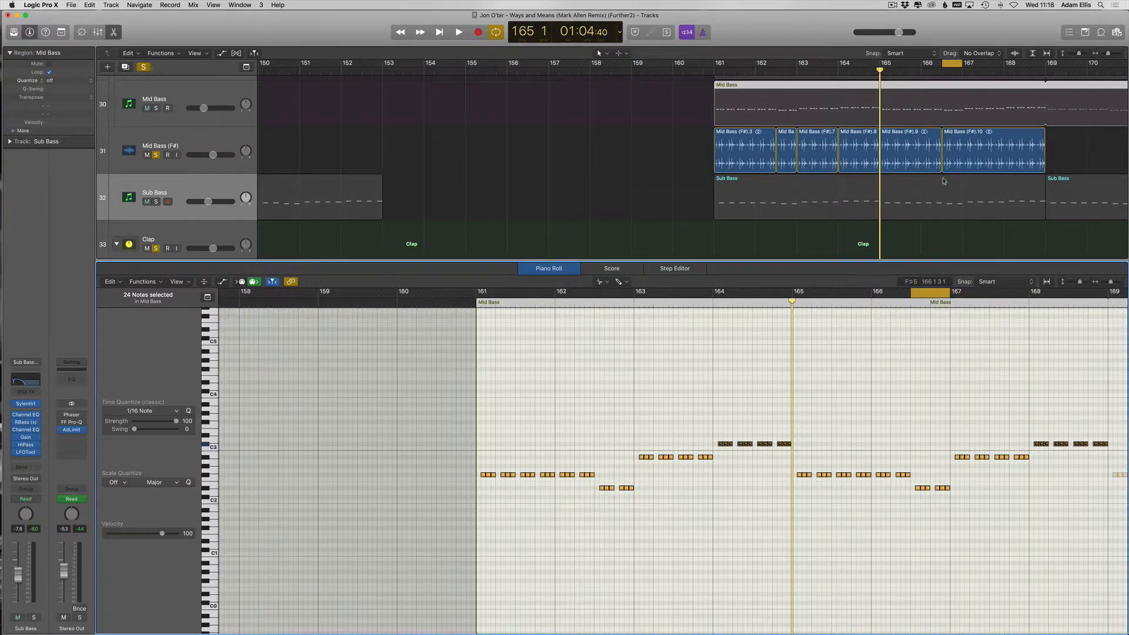
left_click(960, 151)
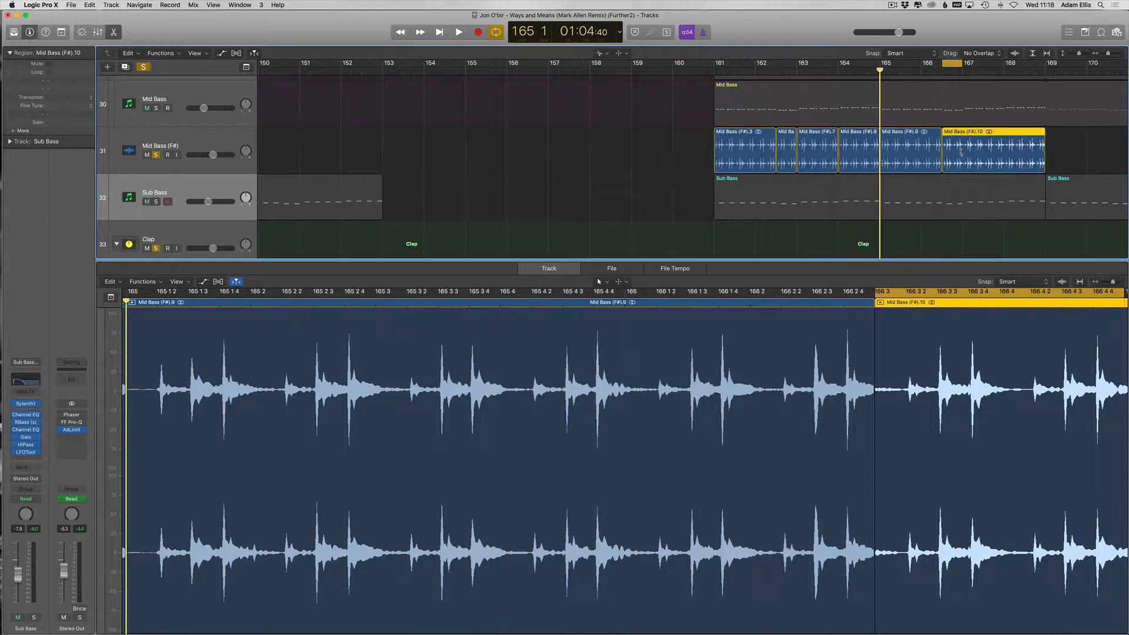
left_click_drag(961, 155, 963, 155)
key("t")
key("t")
Step: Cycle bar 167 from the MIDI Mid Bass notes and split the Mid Bass (F#) region at bar 168
left_click(969, 112)
left_click_drag(929, 289, 1028, 292)
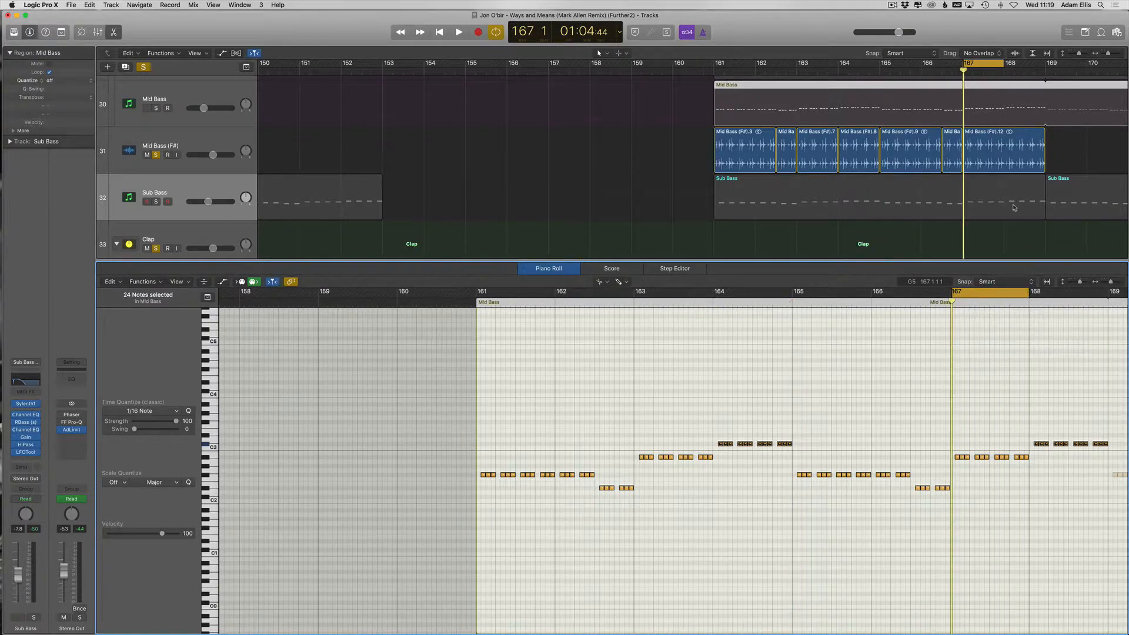
left_click(1004, 169)
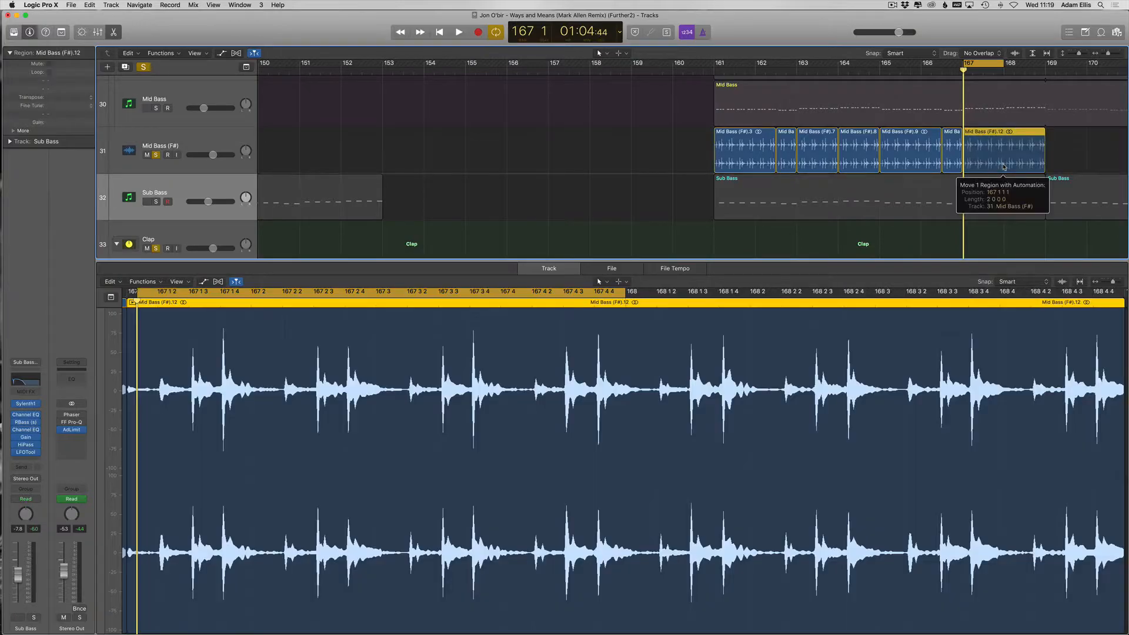
key("space")
key("t")
key("t")
left_click(573, 159)
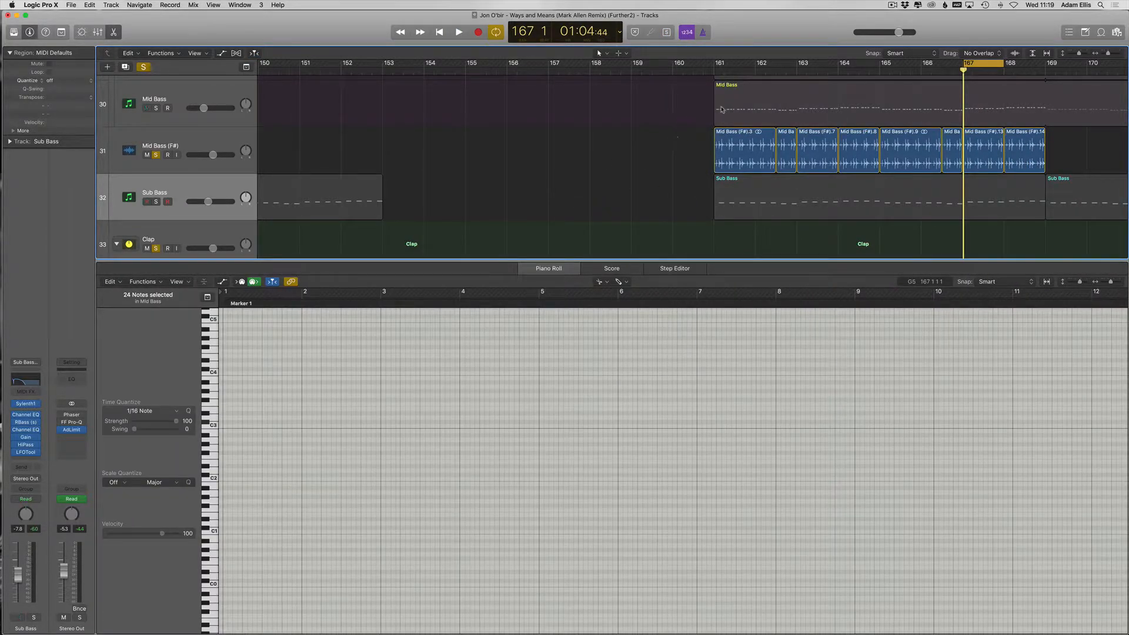
Step: Cycle bar 161 to bar 162 beat 3 and bring up the MIDI Mid Bass region's notes for comparison with the audio slices
left_click(722, 109)
left_click_drag(715, 63, 775, 64)
key("space")
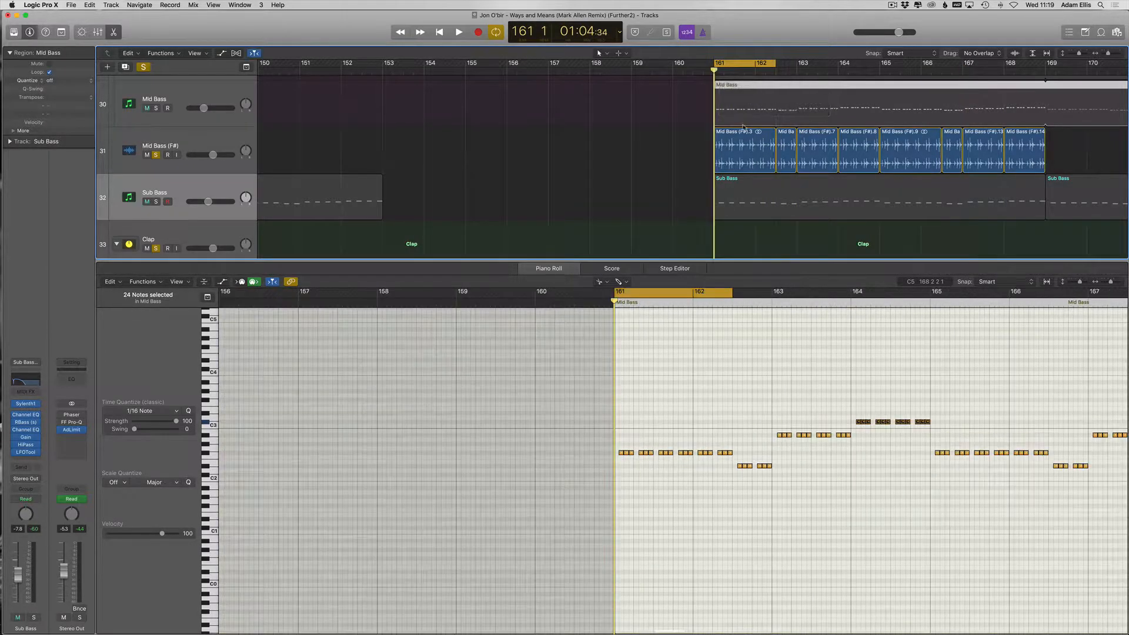
left_click(747, 158)
left_click(735, 96)
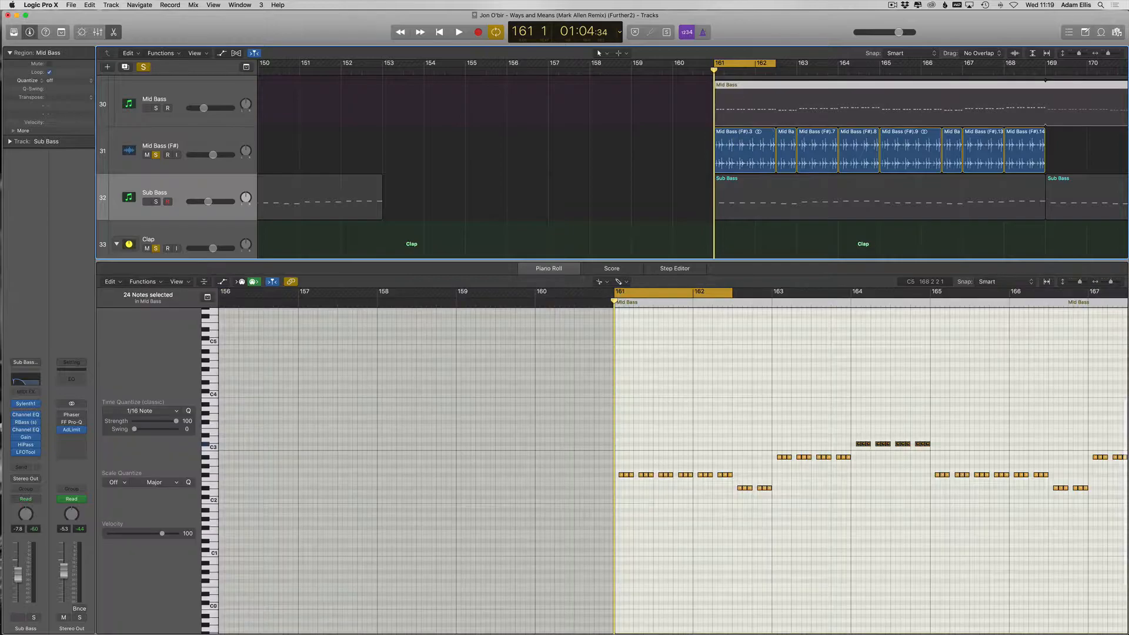
Step: Check the low MIDI note after bar 162 beat 3 and rename the second Mid Bass (F#) slice as D#
left_click(740, 488)
right_click(803, 166)
left_click(831, 201)
left_click(787, 131)
type("D#")
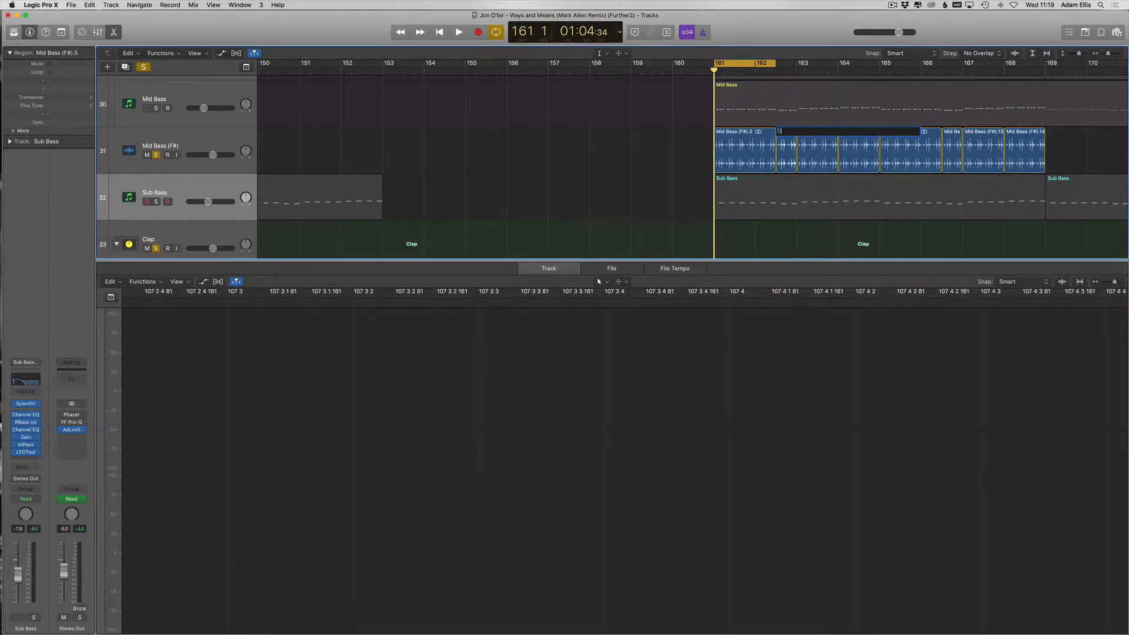
key("Return")
Step: Rename the first Mid Bass (F#) slice at bar 161 as F#
left_click(761, 139)
key("shift+t")
left_click(588, 214)
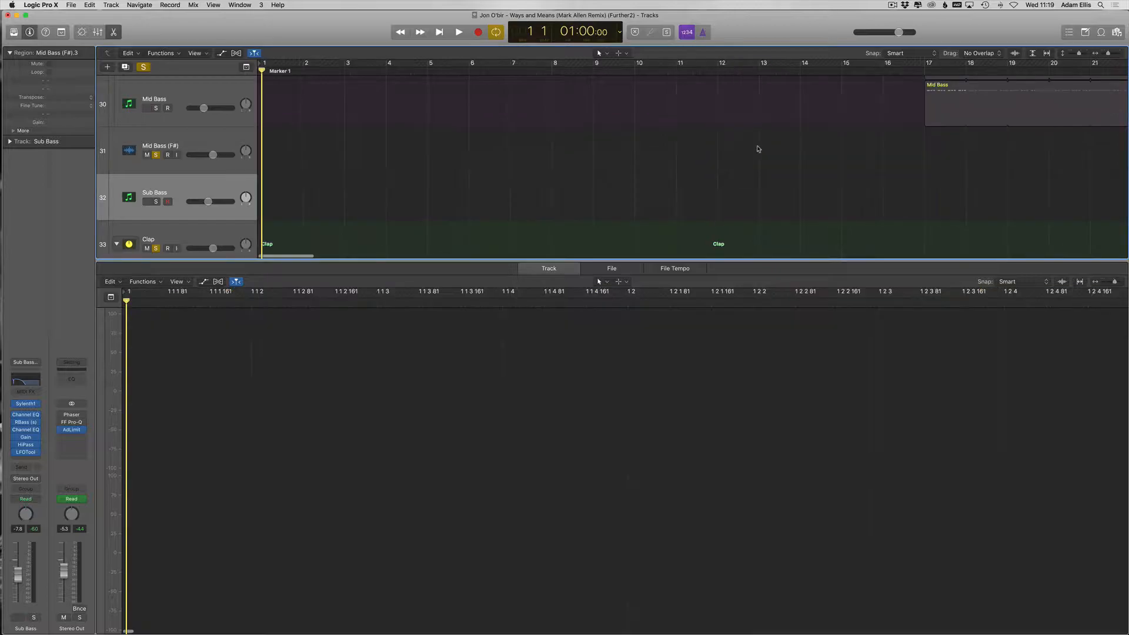
key("Return")
key("t")
left_click(676, 209)
left_click(698, 132)
type("F#")
key("Return")
Step: Select the audio slice at bar 163 together with the MIDI Mid Bass region and cycle bar 163
key("t")
key("t")
left_click(791, 134)
left_click(766, 133)
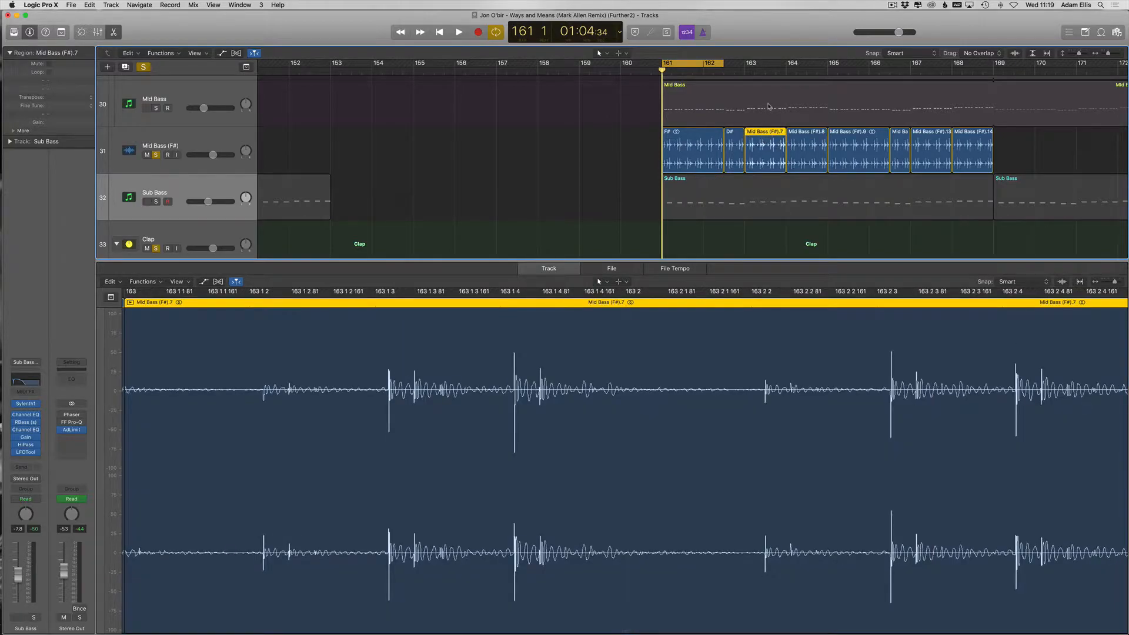
left_click(768, 107, "shift")
scroll(714, 318, "up", 4)
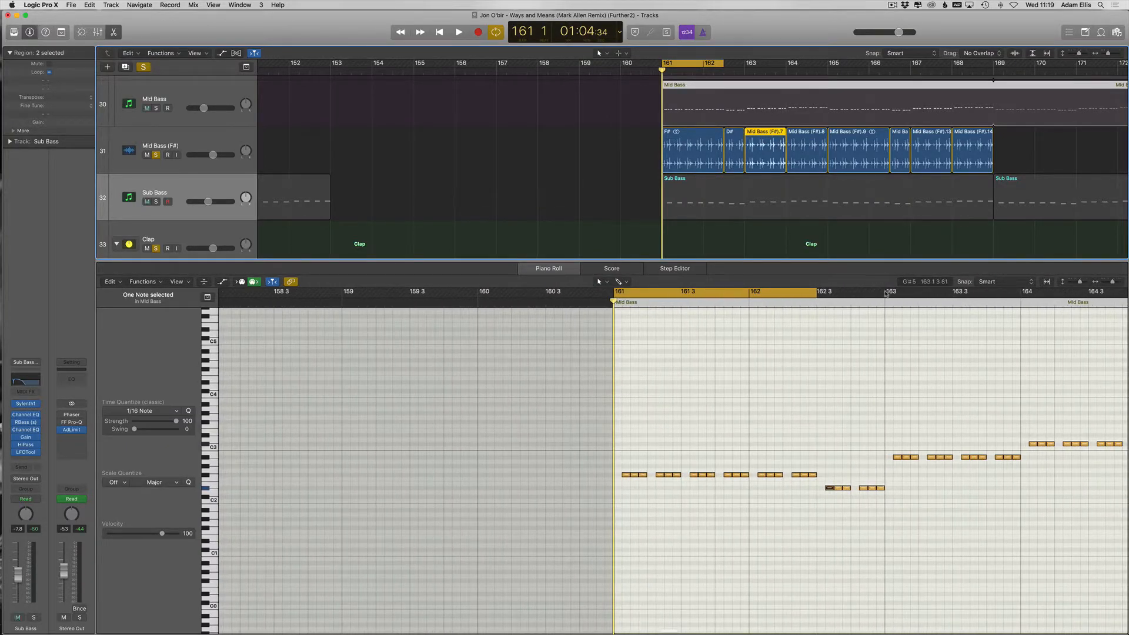
left_click(886, 294)
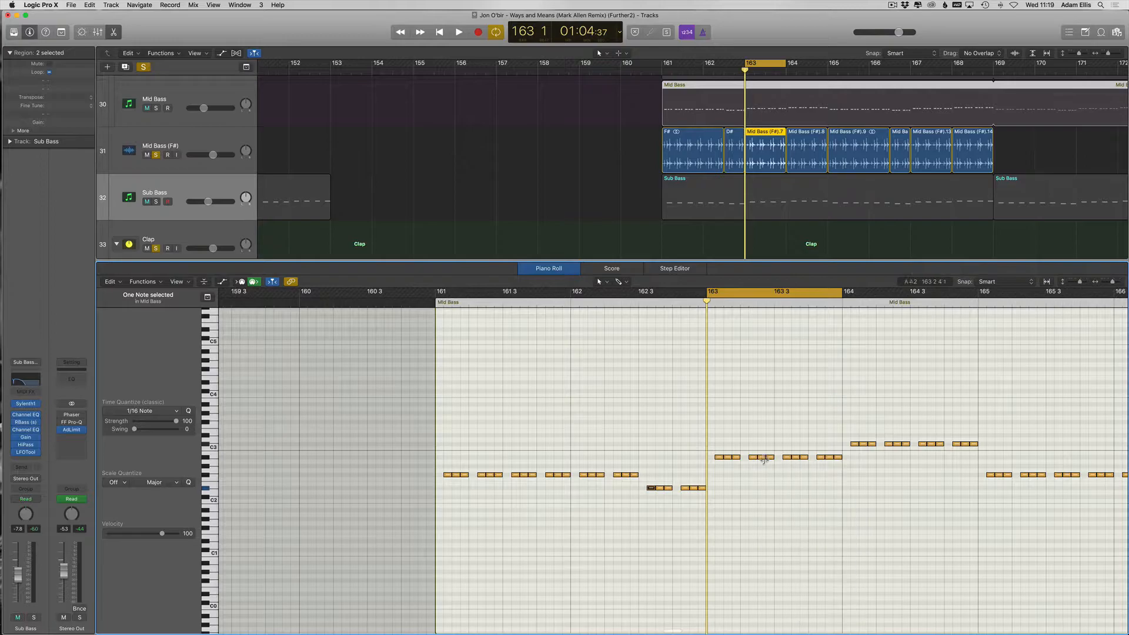
Step: Check the MIDI note in bar 163 and rename the selected slice and MIDI Mid Bass region as A#
left_click(763, 458)
key("t")
key("x")
left_click(764, 135)
type("A")
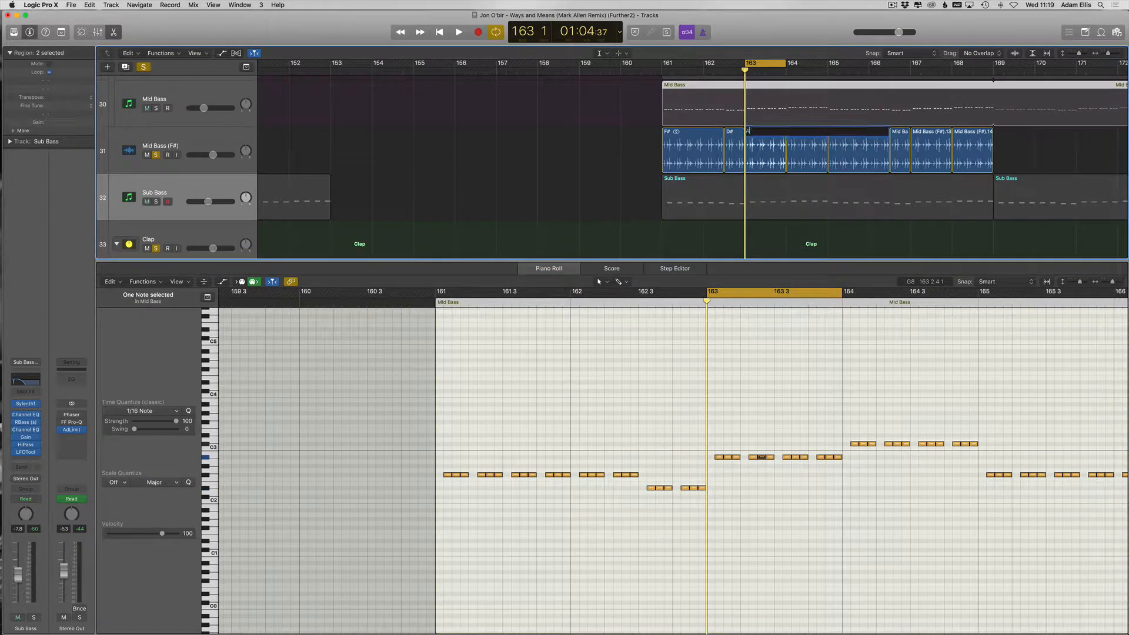
key("Return")
key("Return")
Step: Cycle bar 164, check its MIDI note and rename the audio slice at bar 164 as C#
key("t")
key("t")
key("shift+super+period")
key("t")
key("t")
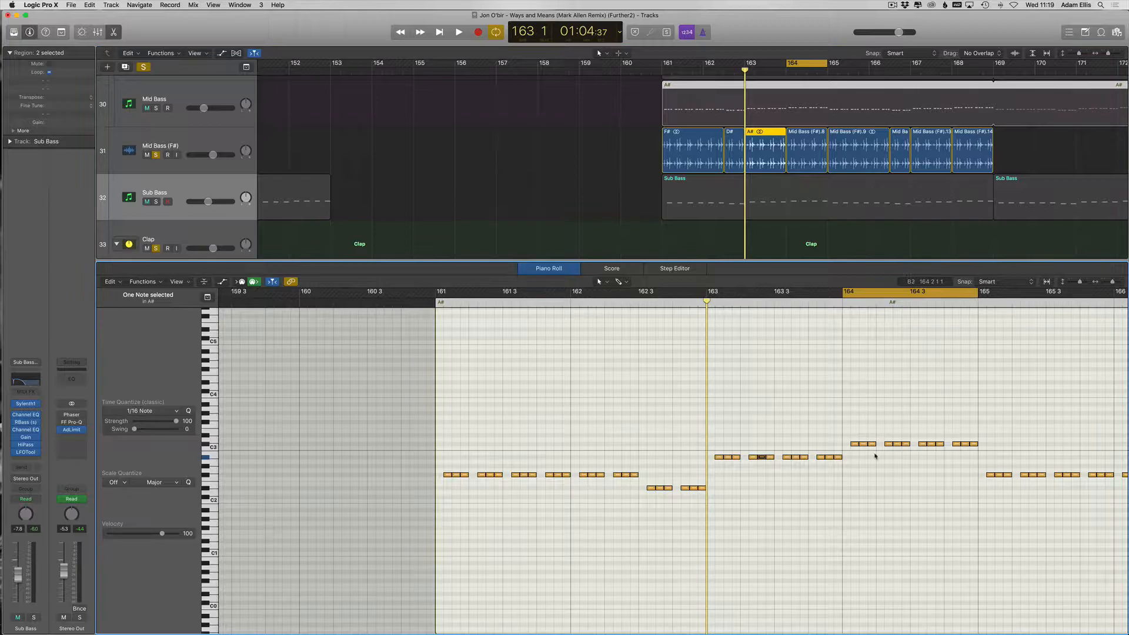
left_click(853, 444)
key("t")
key("t")
left_click(804, 132)
type("C#")
key("Return")
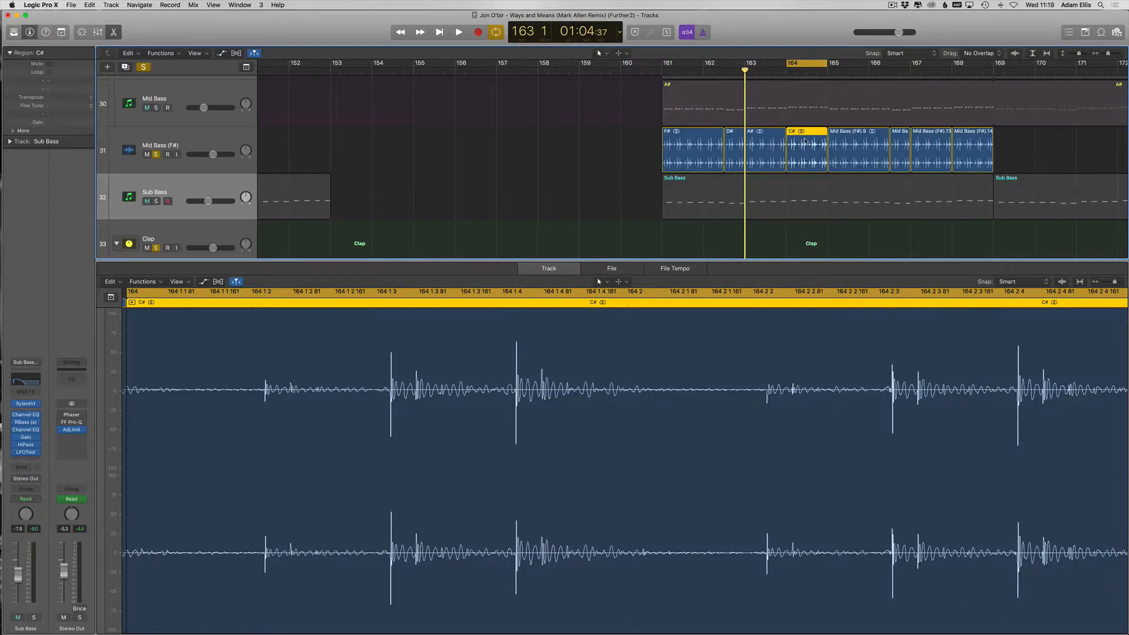
Step: Cycle bar 165, check its MIDI note and replace the audio slice at bar 165 with a copy of the F# slice
scroll(805, 141, "up", 2)
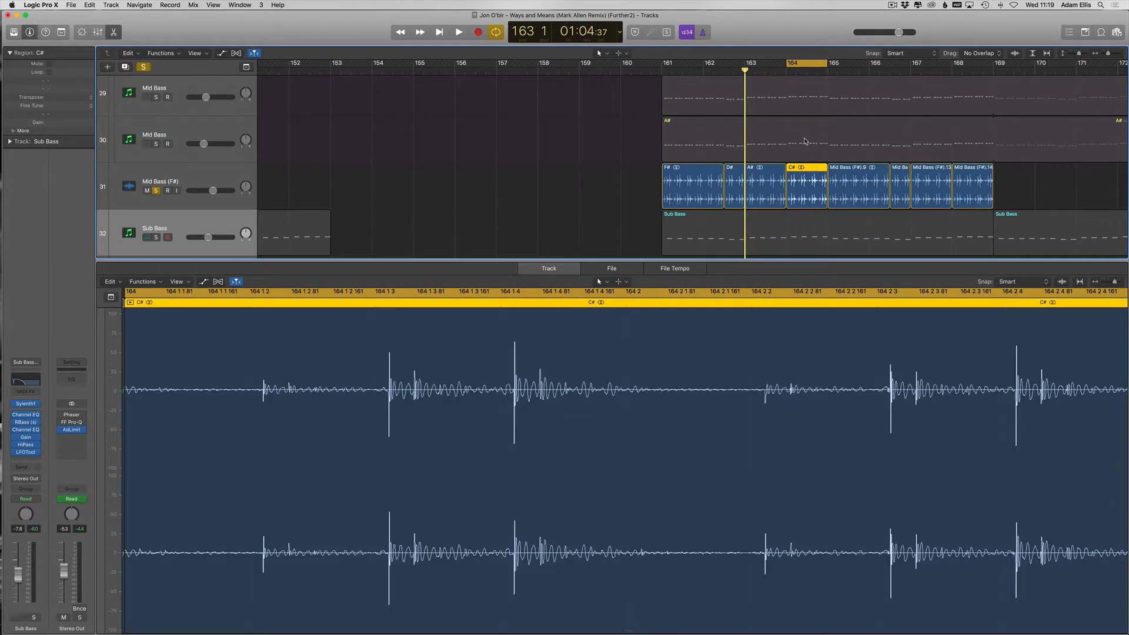
key("shift+super+period")
left_click(859, 165)
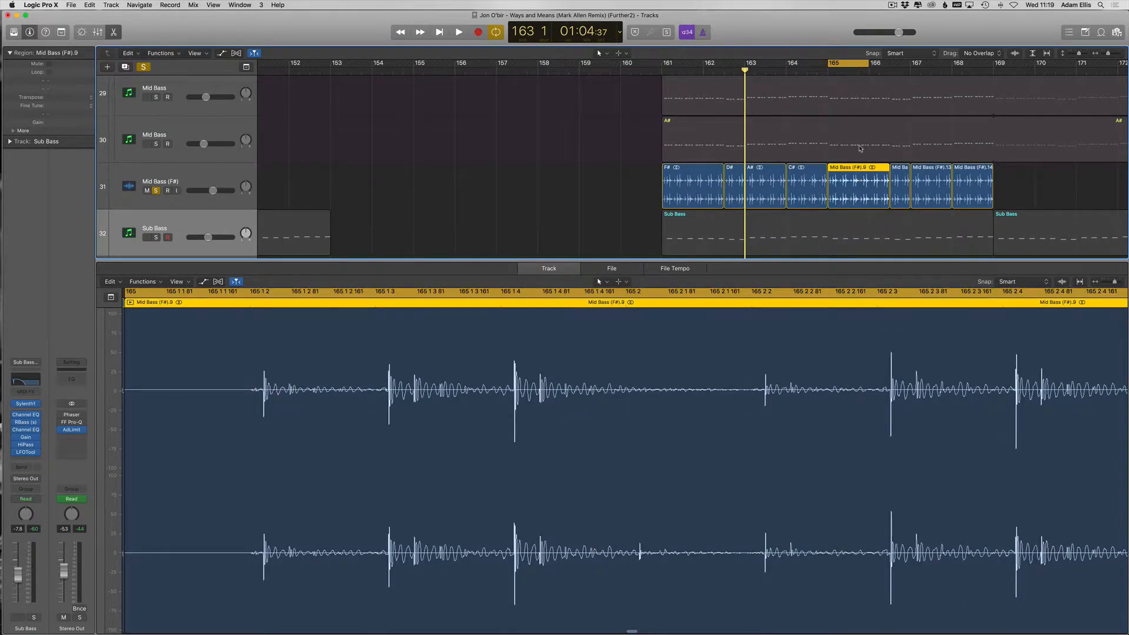
left_click(860, 148, "shift")
left_click(734, 444)
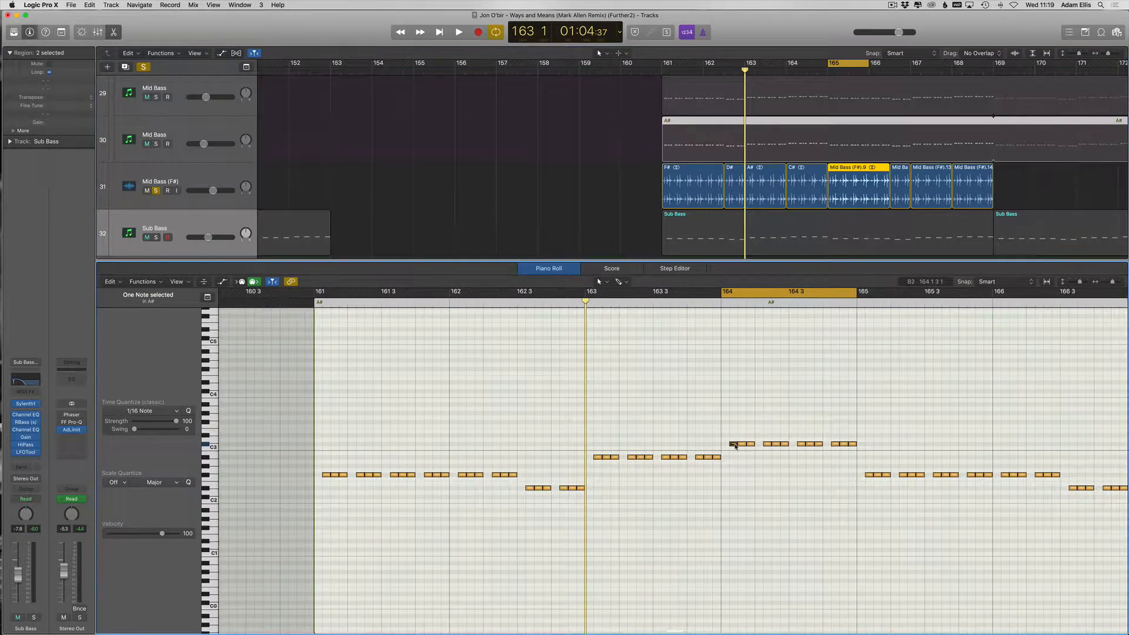
left_click(872, 475)
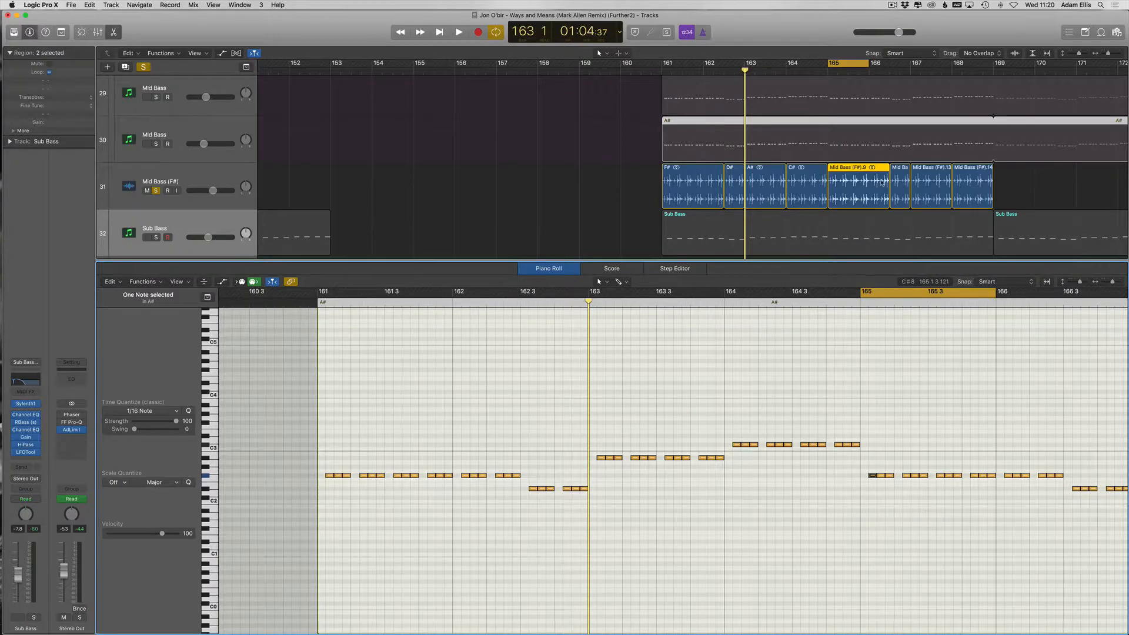
key("Delete")
left_click_drag(699, 183, 864, 182)
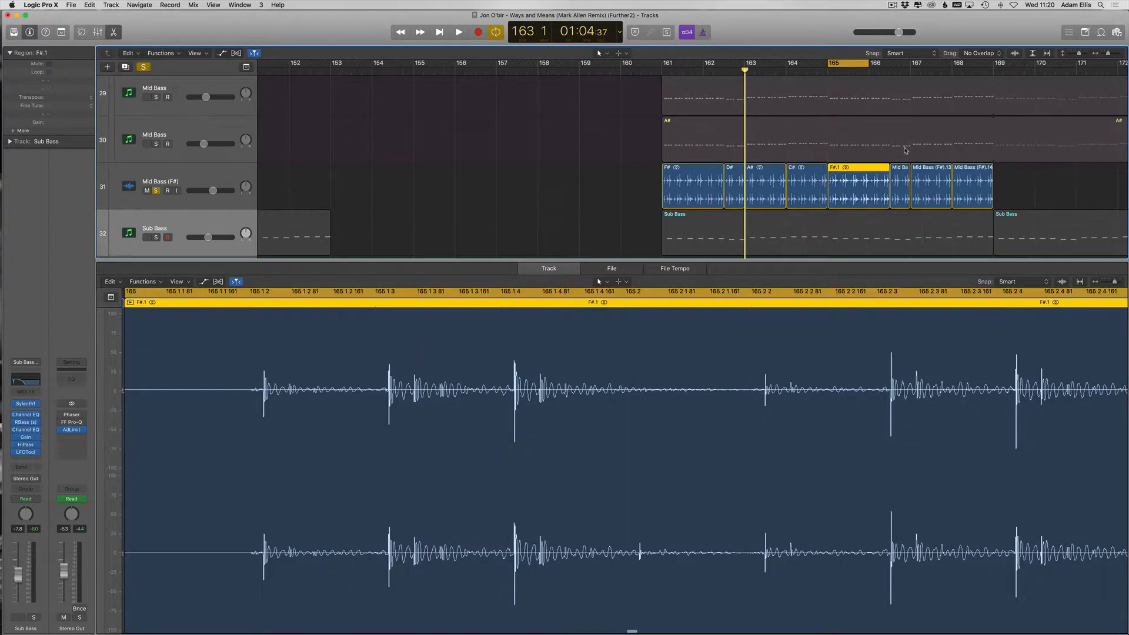
Step: Cycle bar 166 beat 3 to bar 167 and replace the slice there with a copy of the D# slice
left_click(906, 150)
scroll(876, 479, "right", 4)
left_click(876, 488)
left_click_drag(861, 291, 928, 295)
left_click(901, 183)
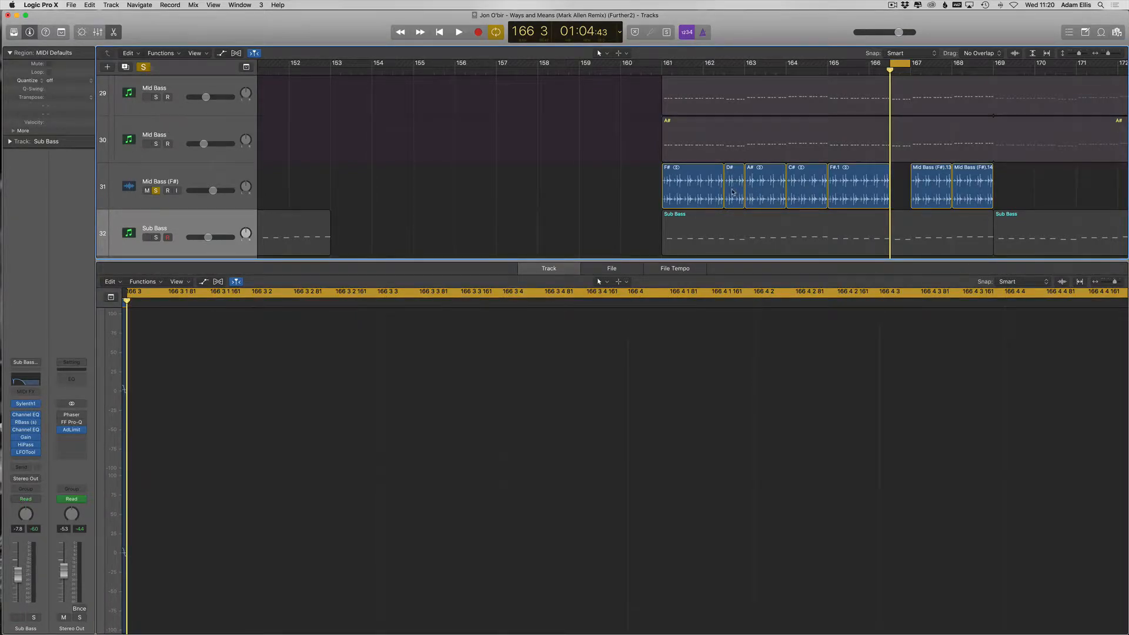
left_click_drag(733, 190, 904, 198)
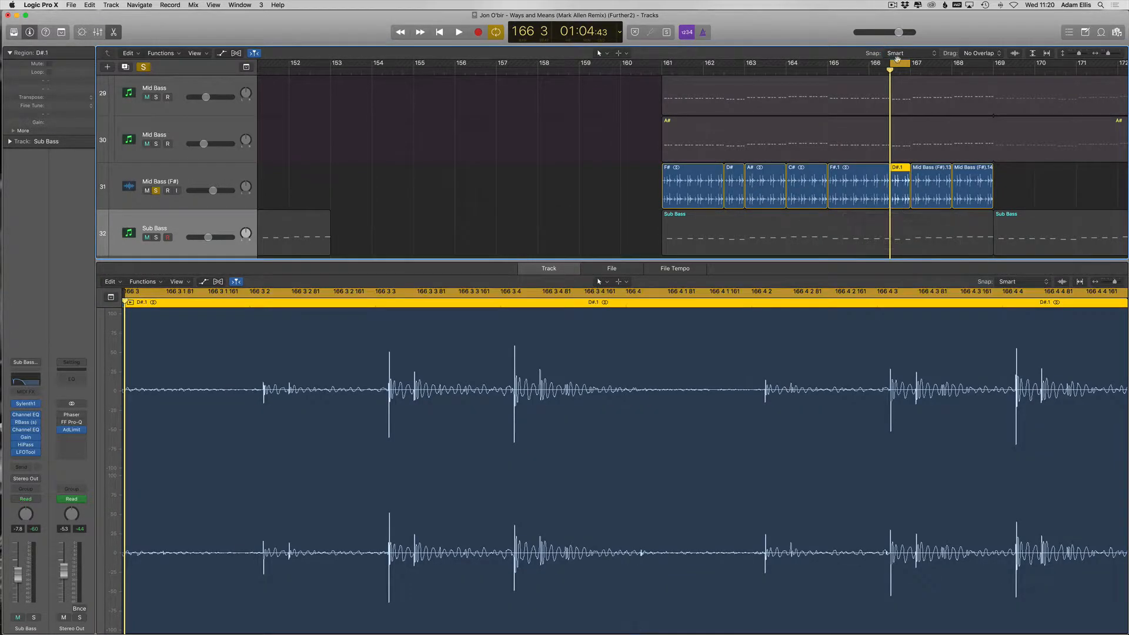
Step: Cycle bar 167, check its MIDI note and replace the audio slice at bar 167 with a copy of the A# slice
left_click(927, 134)
scroll(887, 429, "right", 5)
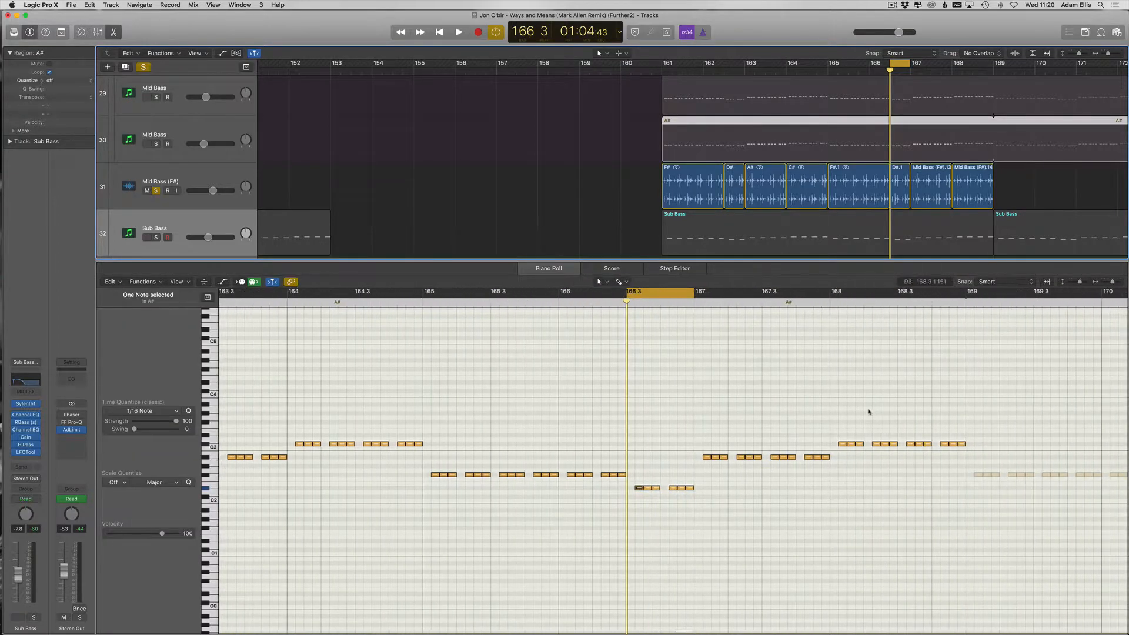
left_click(749, 457)
left_click(749, 459)
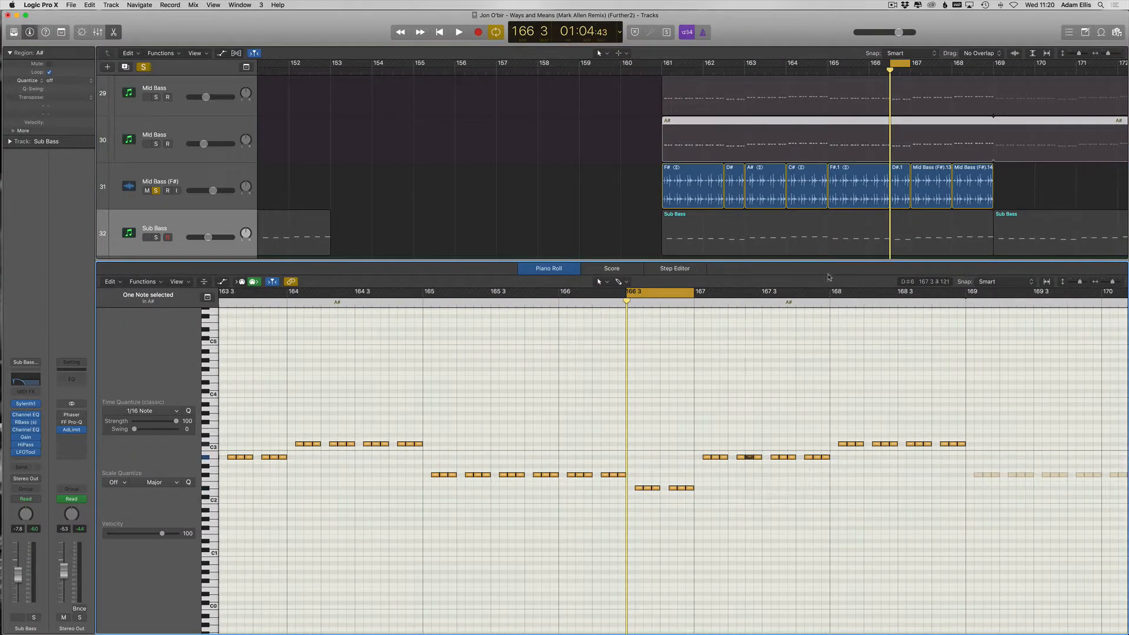
left_click_drag(908, 63, 954, 66)
left_click(927, 180)
key("BackSpace")
left_click_drag(779, 201, 942, 187)
Step: Check the MIDI note in bar 168 and replace the audio slice there with a copy of the C# slice
left_click(940, 141)
left_click(842, 444)
left_click(971, 185)
key("BackSpace")
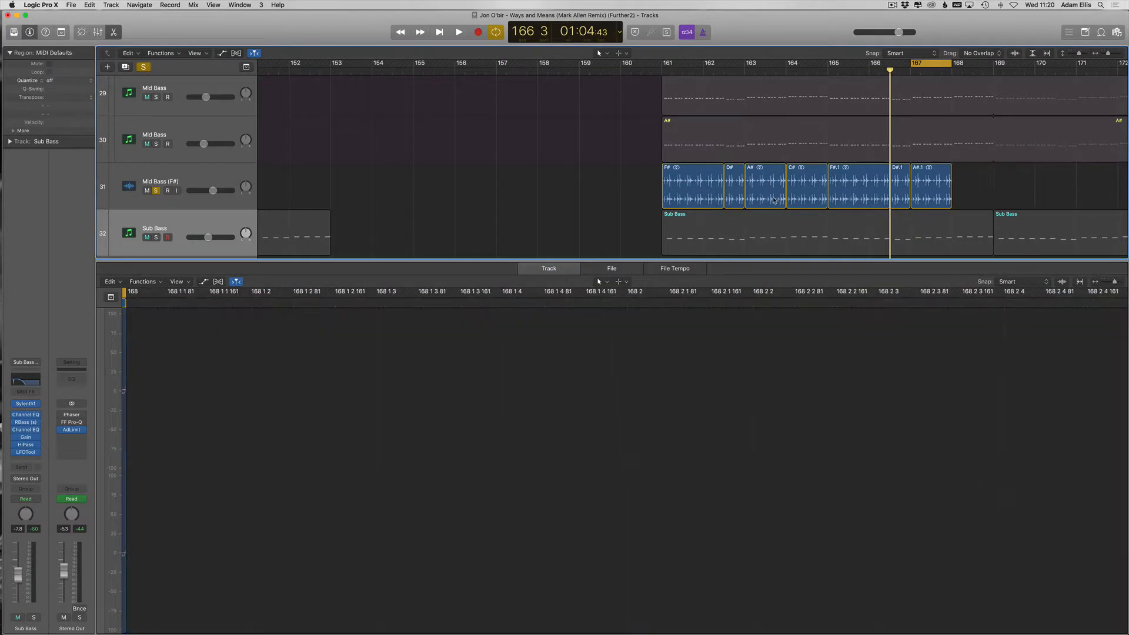
left_click_drag(815, 175, 982, 180)
Step: Select all eight Mid Bass (F#) slices, hide the editor and cycle bars 161 to 169
left_click_drag(566, 183, 1021, 196)
key("p")
key("p")
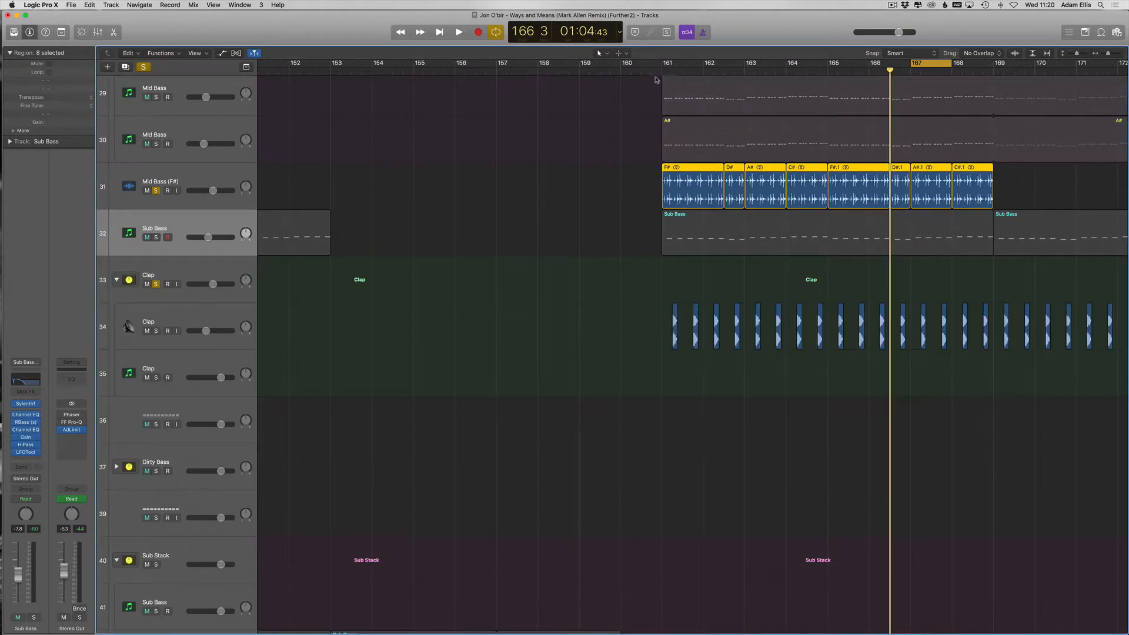
left_click_drag(665, 63, 993, 63)
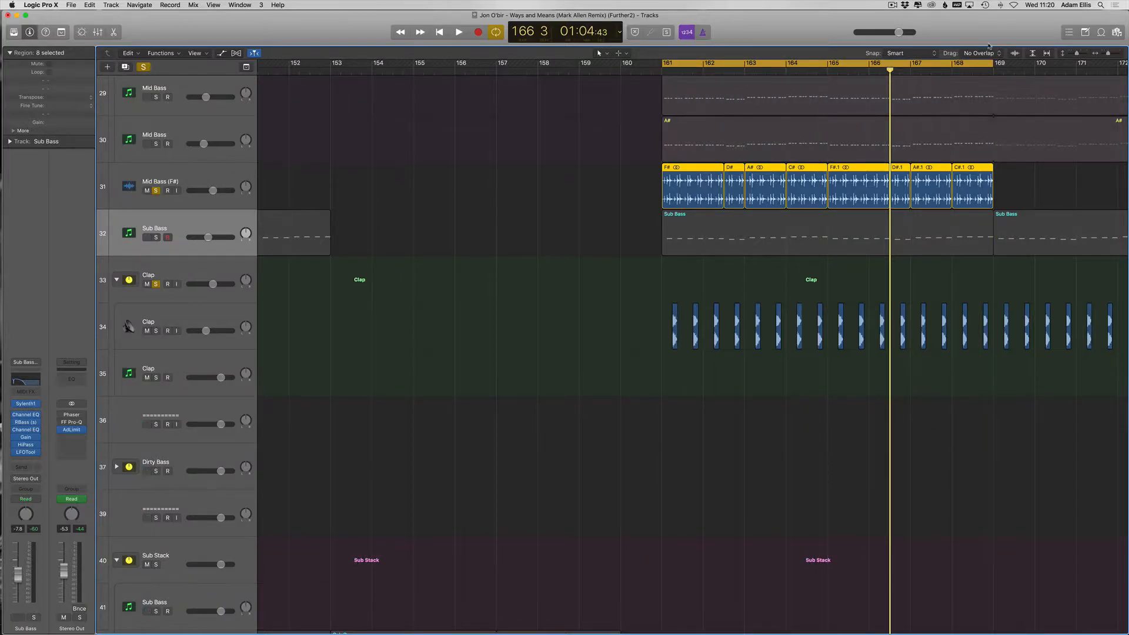
Step: Select the divider track above the Mid Bass stack and bypass the AdLimit plug-in on the Stereo Out channel
left_click(162, 191)
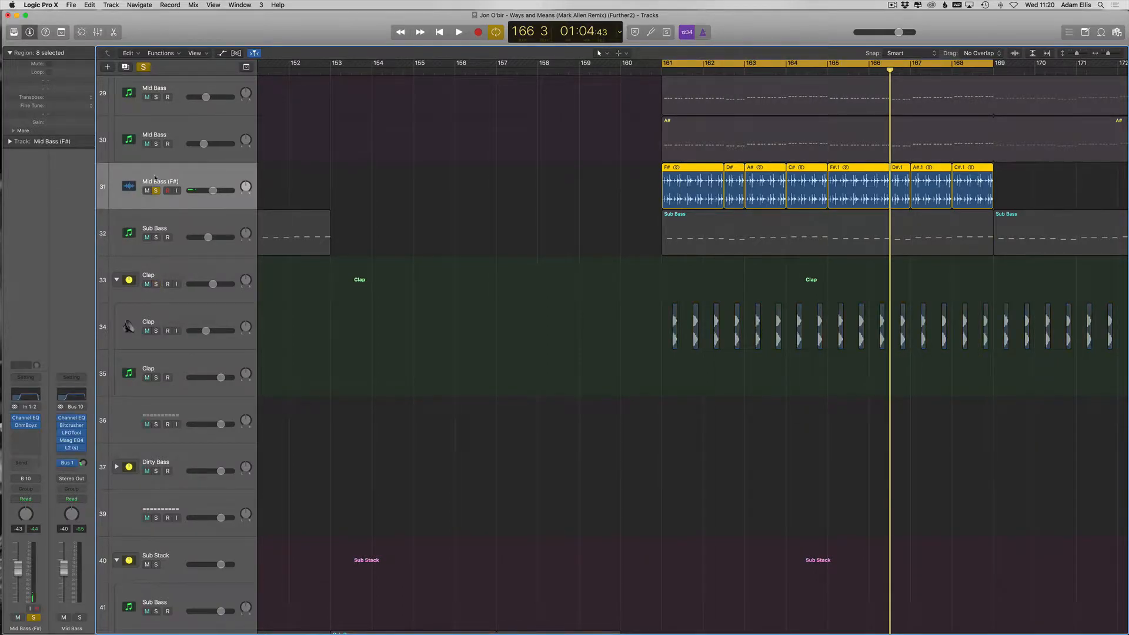
left_click(184, 142)
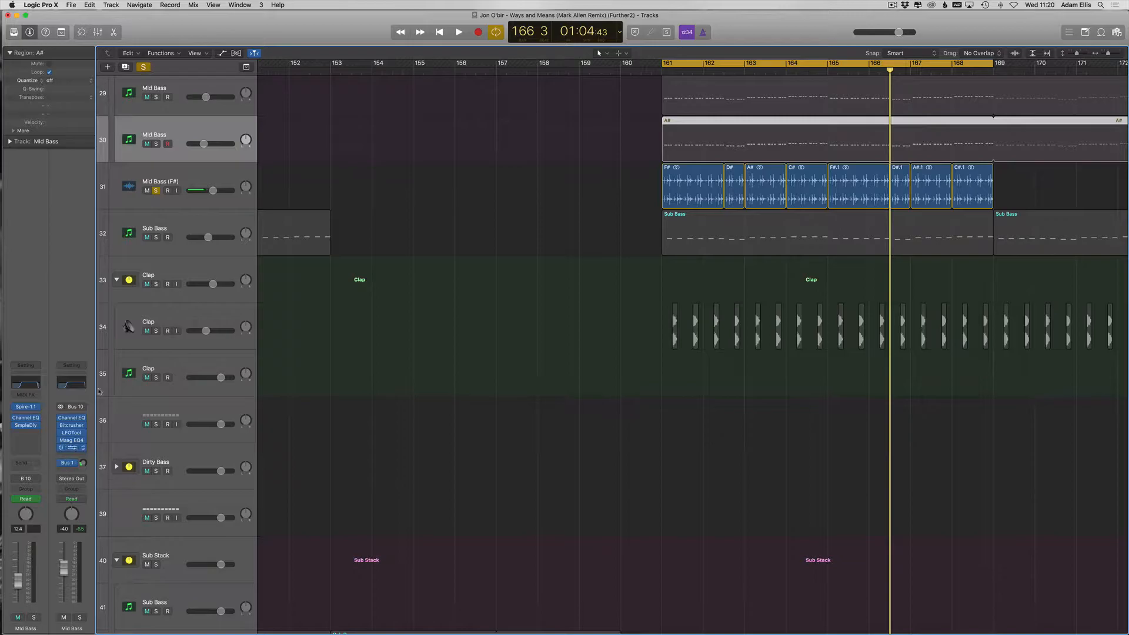
scroll(151, 157, "up", 8)
scroll(150, 156, "up", 5)
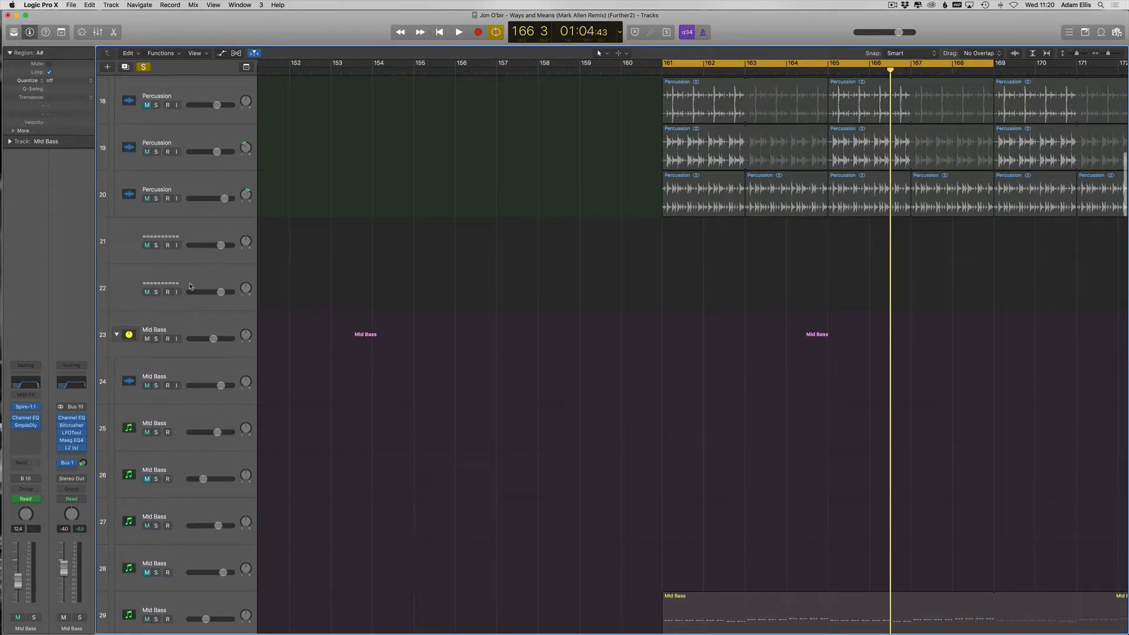
left_click(168, 306)
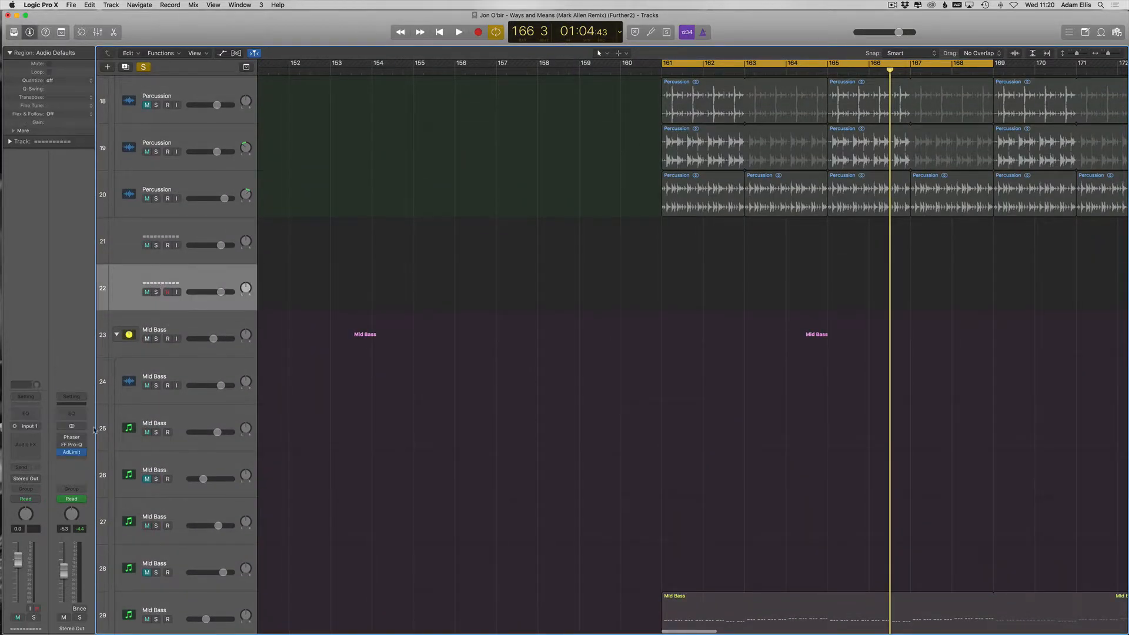
left_click(62, 452)
Step: Select the Mid Bass (F#) track, return the playhead to bar 161 and insert the Waves SoundShifter Pitch (s) plug-in
scroll(676, 568, "down", 10)
scroll(606, 253, "right", 1)
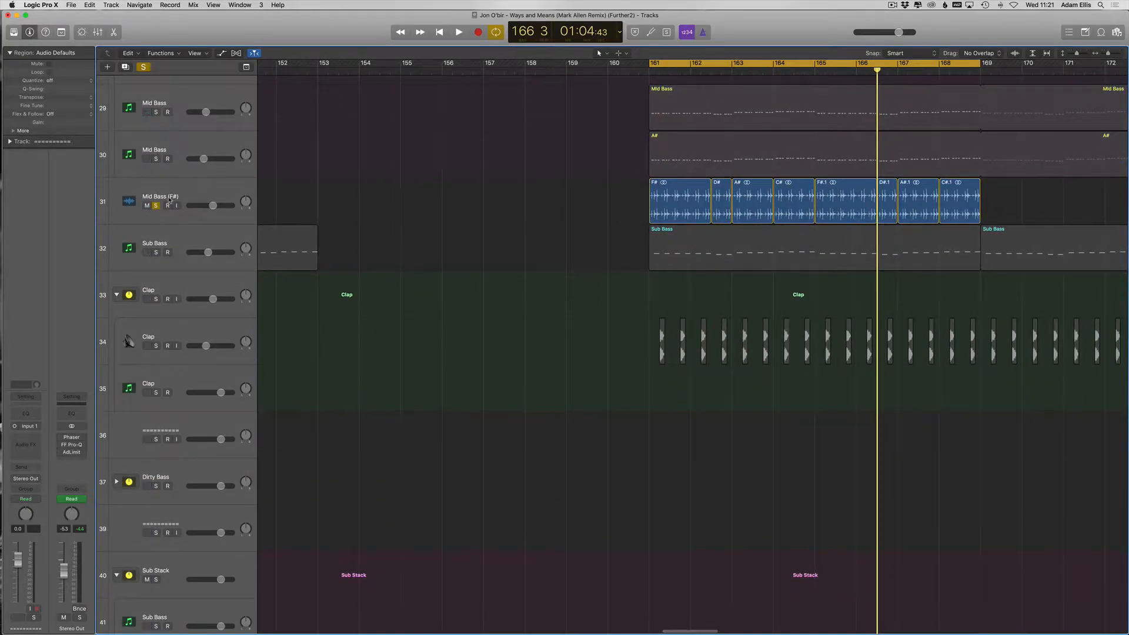
left_click(169, 200)
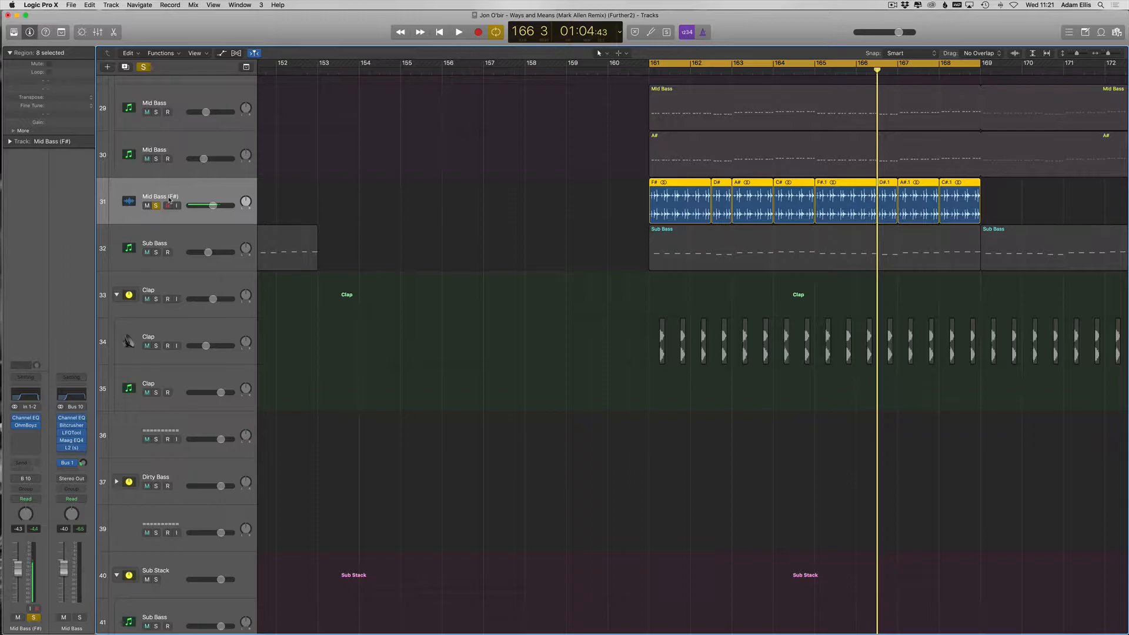
key("Return")
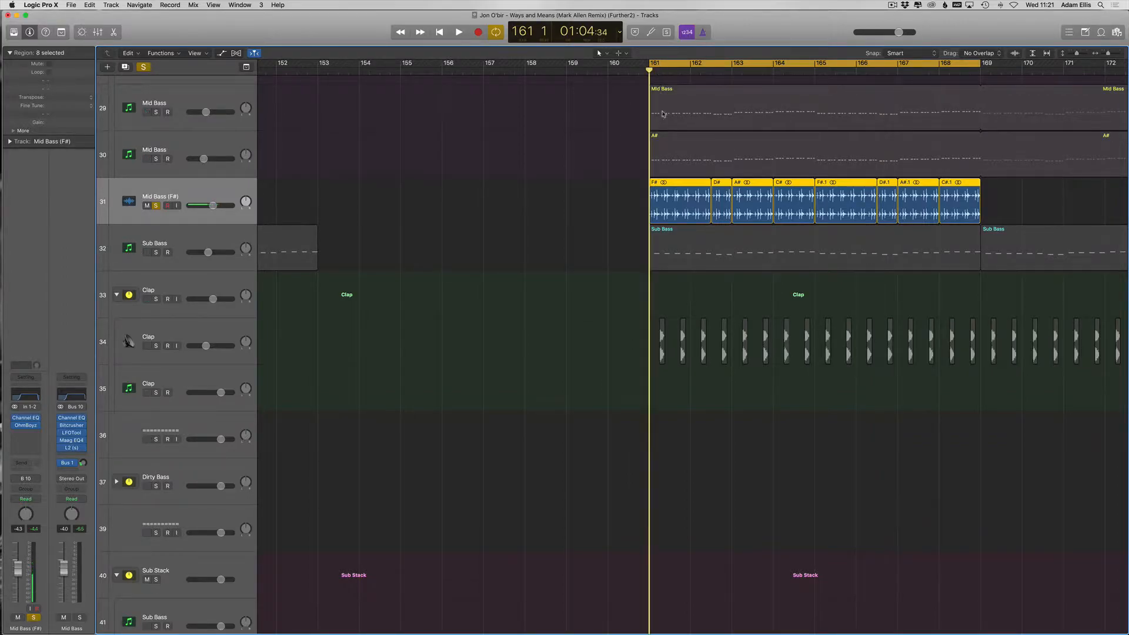
left_click(26, 435)
mouse_move(64, 595)
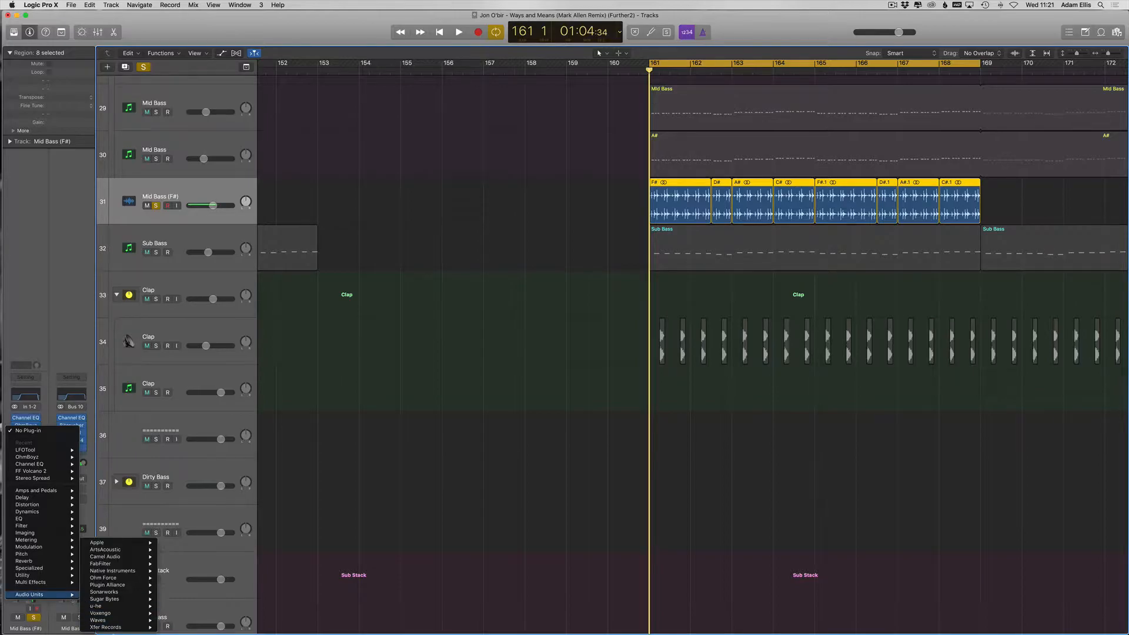
mouse_move(124, 624)
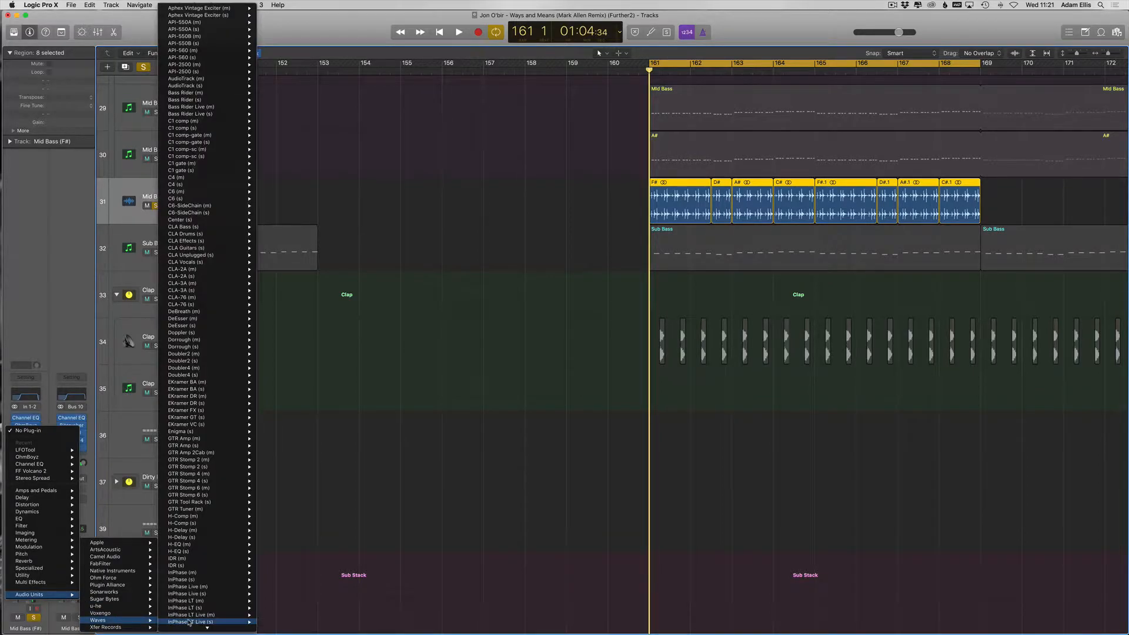
scroll(188, 617, "down", 10)
left_click(273, 627)
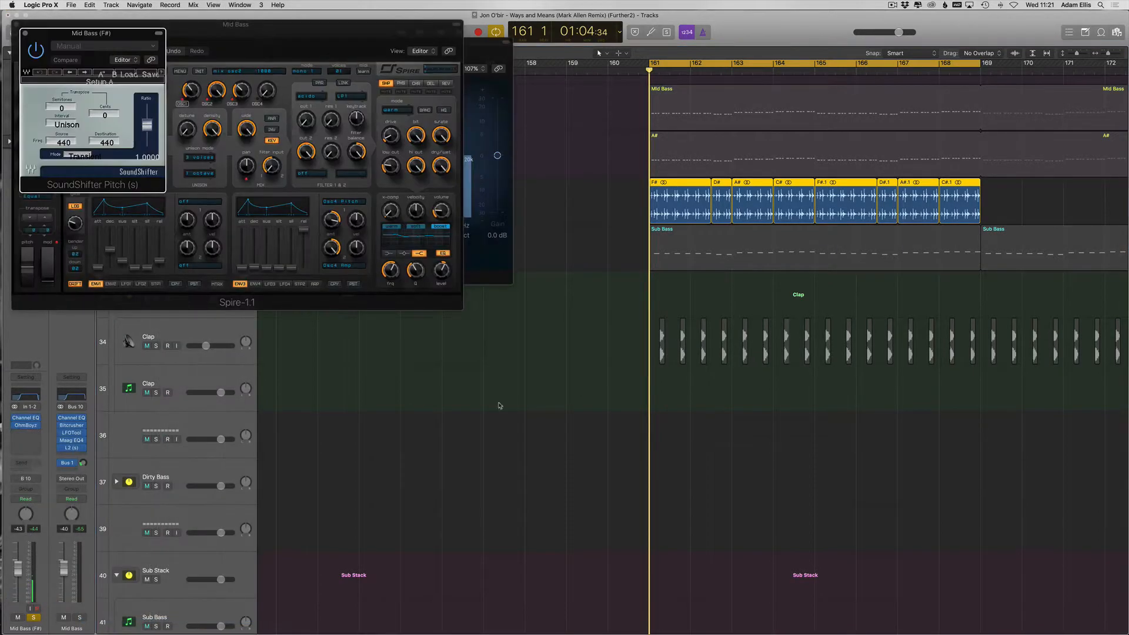
Step: Move the SoundShifter Pitch window clear of the others and close the remaining plug-in windows, including Spire and Channel EQ
left_click_drag(50, 37, 420, 312)
left_click(15, 25)
left_click(35, 47)
left_click(37, 47)
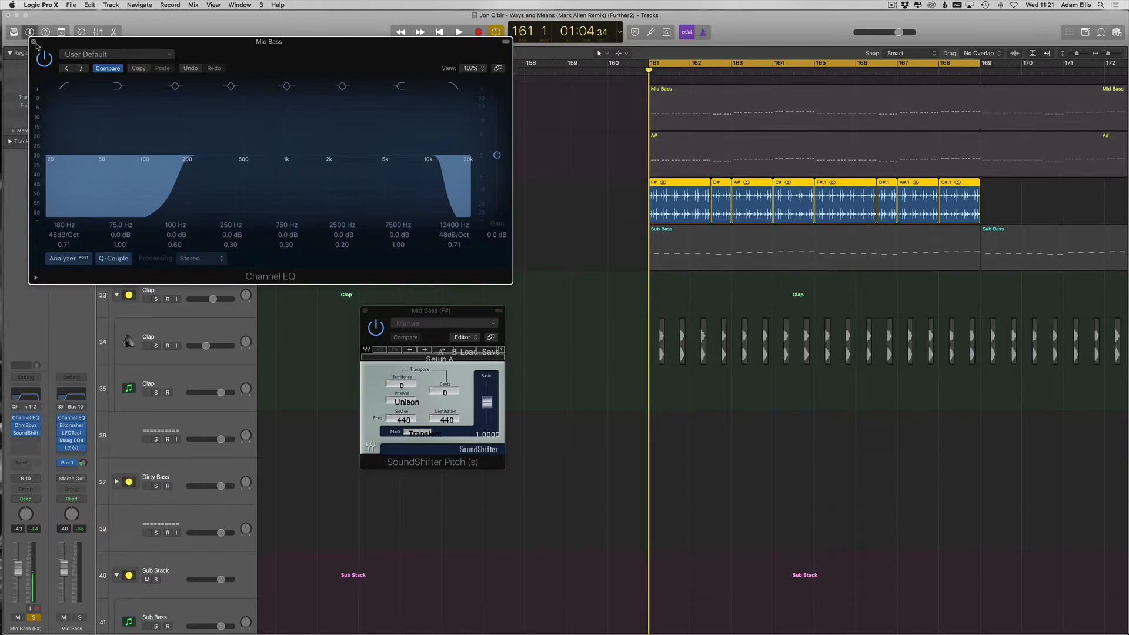
left_click(33, 42)
left_click(586, 203)
left_click(632, 196)
Step: Open the A# MIDI region and count the semitones from F# down to D# by nudging one F# note and restoring it
double_click(690, 162)
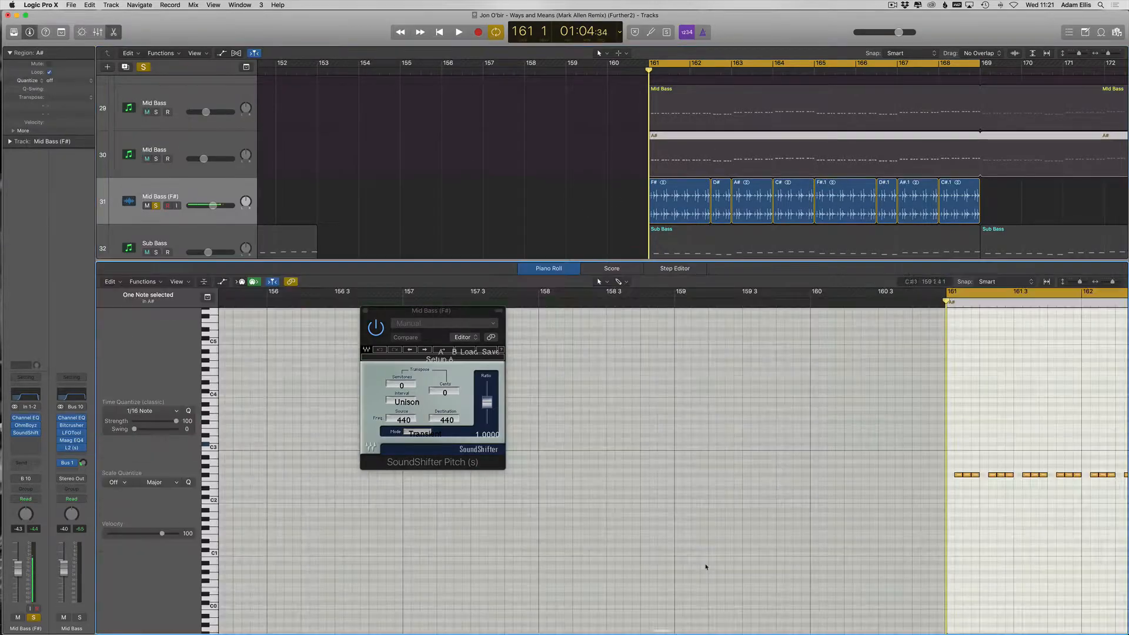
scroll(710, 524, "right", 11)
left_click(738, 531)
scroll(541, 480, "left", 1)
left_click(543, 474)
key("alt+Down")
key("alt+Down")
key("alt+Down")
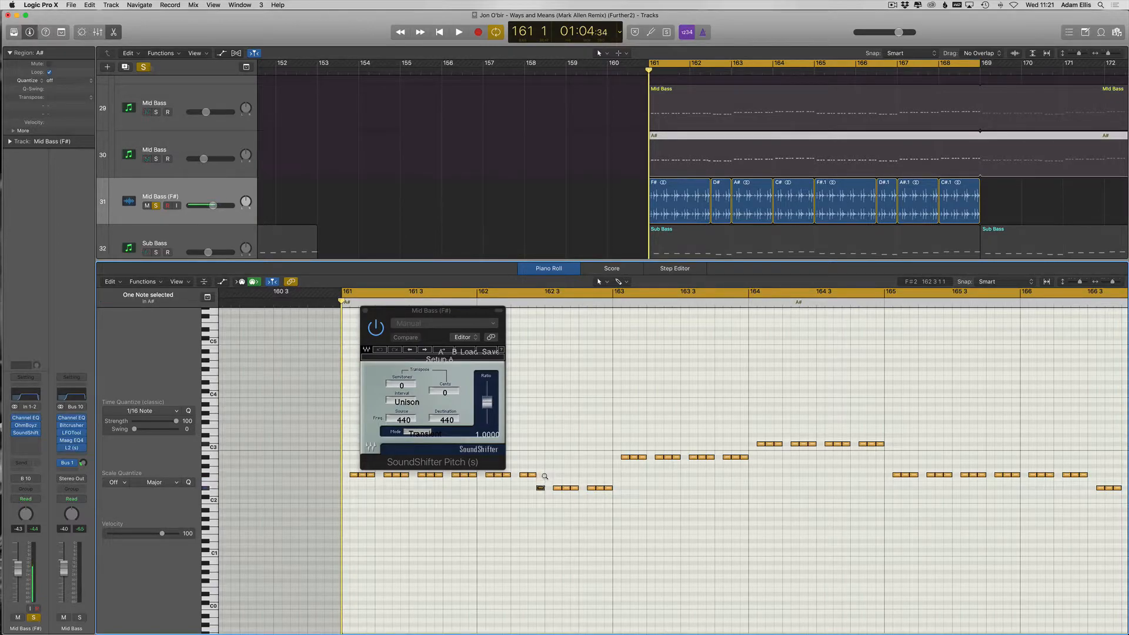
key("alt+Up")
key("alt+Up")
Step: Cycle bars 162.3 to 163, select the D# audio slice and set SoundShifter Pitch to -3 semitones
left_click(716, 66)
left_click_drag(715, 67, 728, 63)
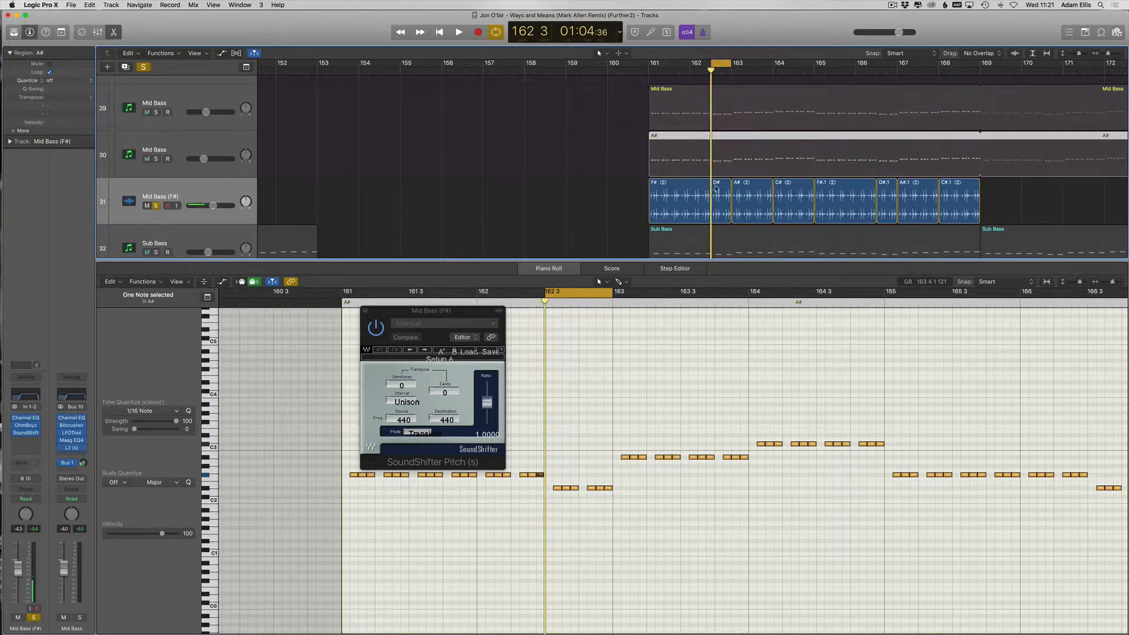
left_click(716, 189)
left_click_drag(393, 389, 393, 402)
Step: Hide the editor and bounce the D# slice in place to a new track named D#, leaving the source region
double_click(717, 187)
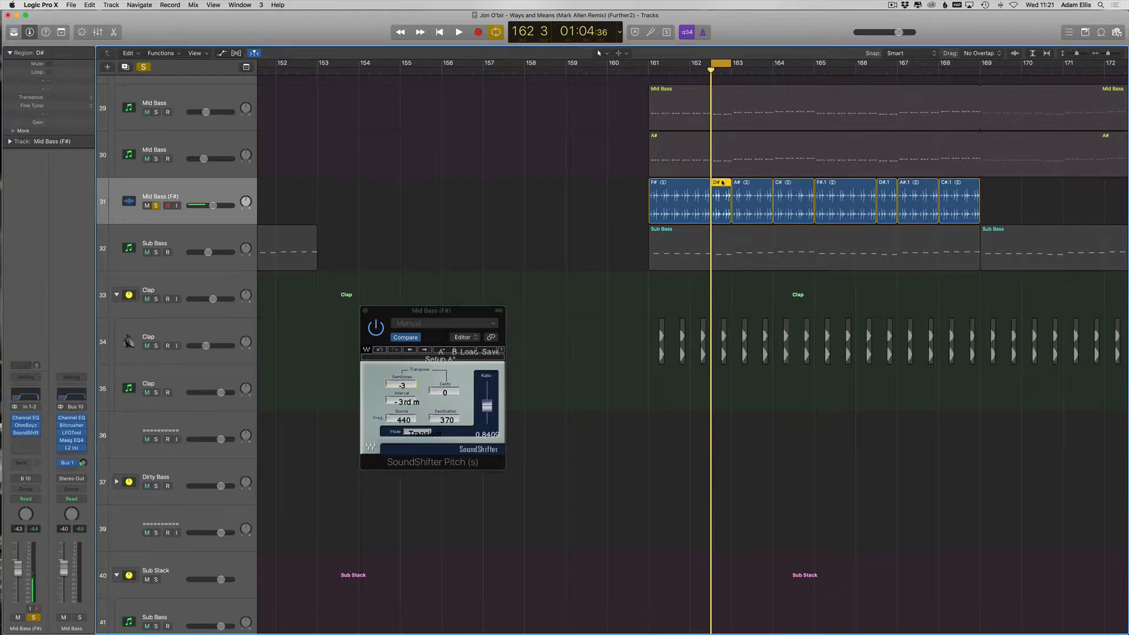
right_click(722, 183)
left_click(744, 189)
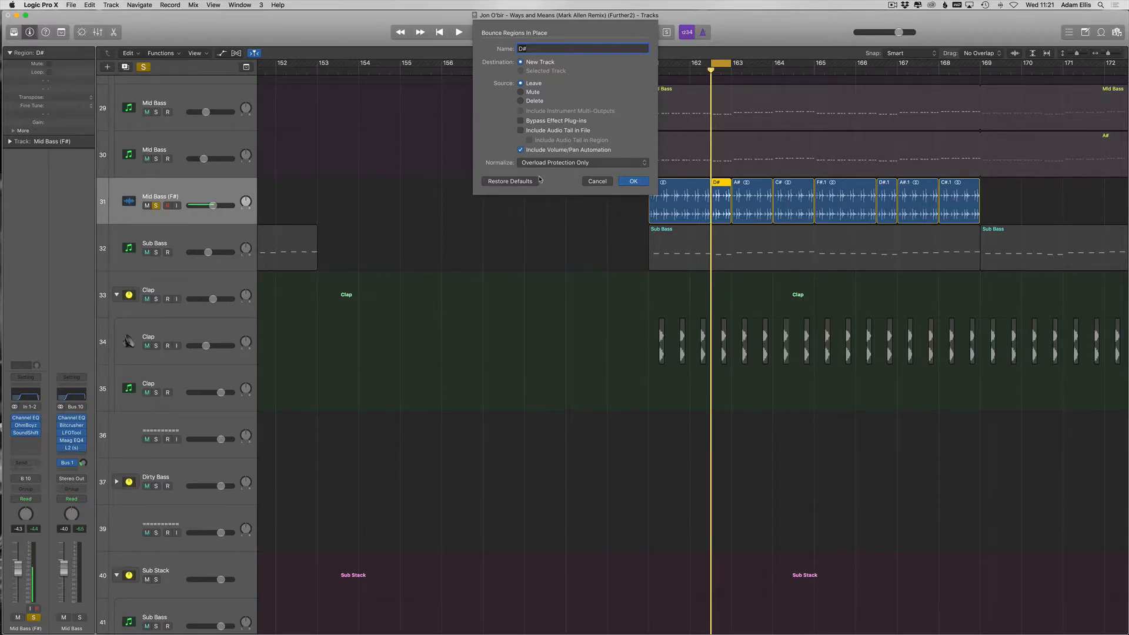
left_click(633, 181)
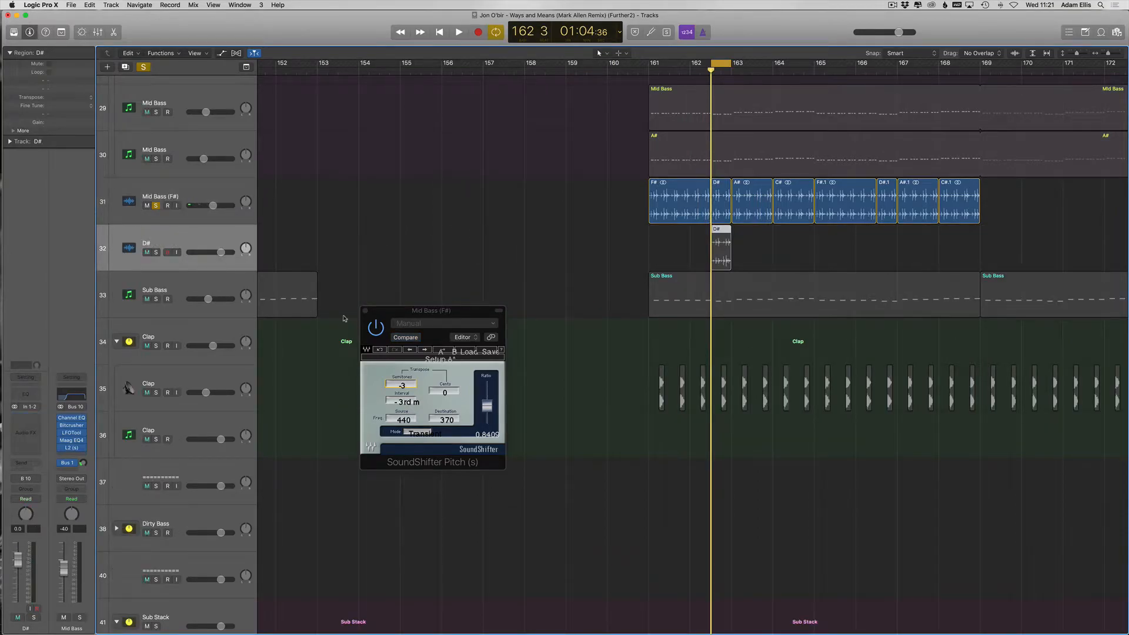
Step: Close SoundShifter Pitch, mute the original D# slice on the Mid Bass (F#) track and cycle bars 161 to 162.3
left_click(364, 311)
left_click(713, 201)
mouse_move(715, 63)
left_mouse_down()
mouse_move(652, 63)
mouse_move(709, 62)
left_mouse_up()
key("ctrl+m")
Step: Cycle bar 163 and count the semitones from F# up to A# by nudging a MIDI note up and back
left_click(711, 145)
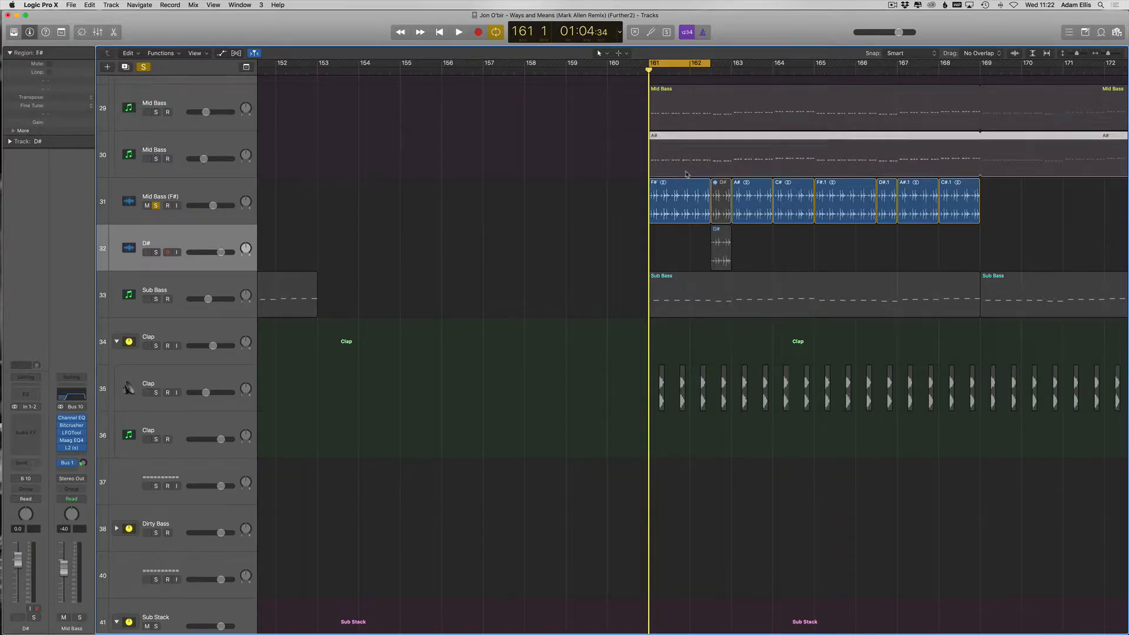
key("p")
left_click_drag(732, 63, 772, 63)
scroll(835, 437, "right", 3)
scroll(835, 438, "right", 2)
left_click(750, 457)
left_click(648, 475)
key("alt+Up")
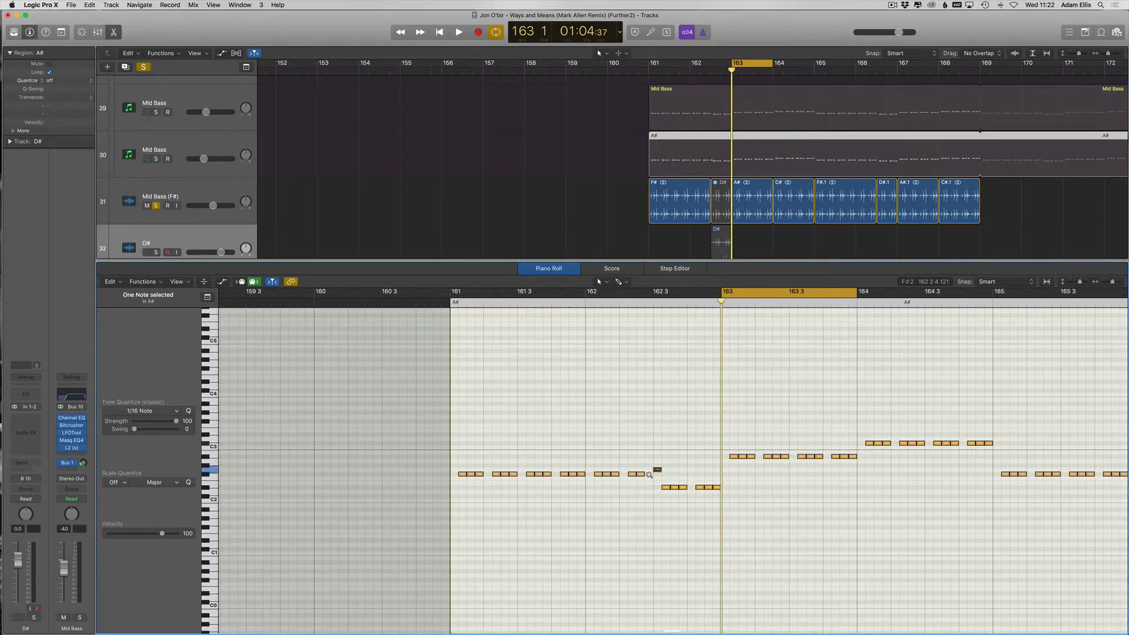
key("alt+Up")
key("alt+Up")
key("alt+Up")
key("alt+Down")
key("alt+Down")
key("alt+Down")
key("alt+Down")
Step: Select the A# audio slice in bar 163 and set SoundShifter Pitch on its track to 4 semitones
left_click(753, 201)
left_click(26, 433)
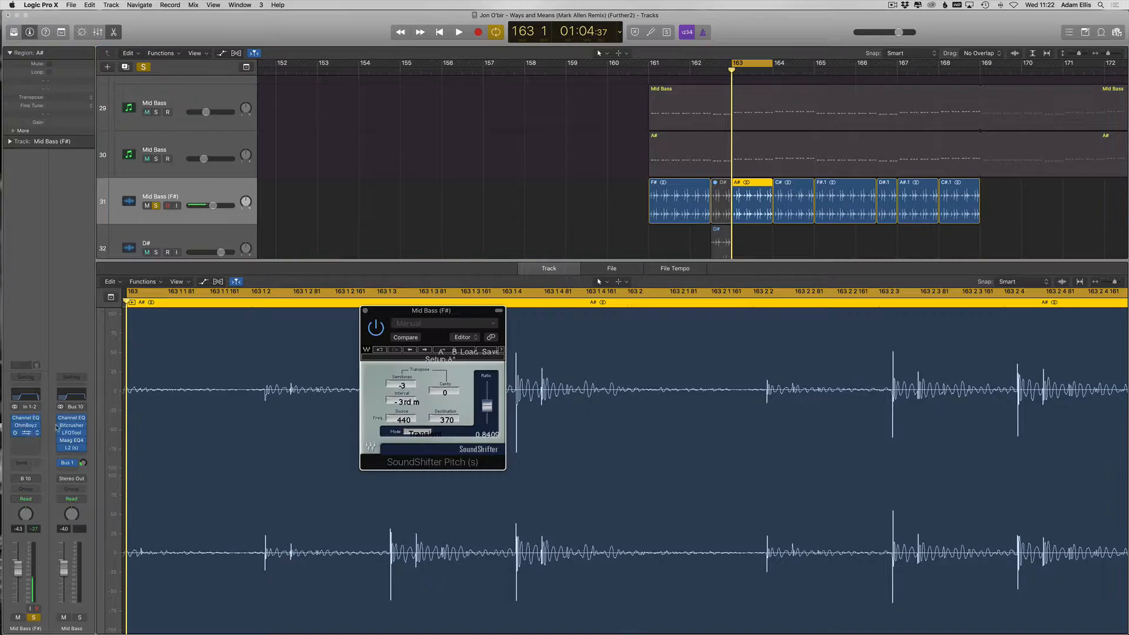
left_click_drag(401, 385, 401, 370)
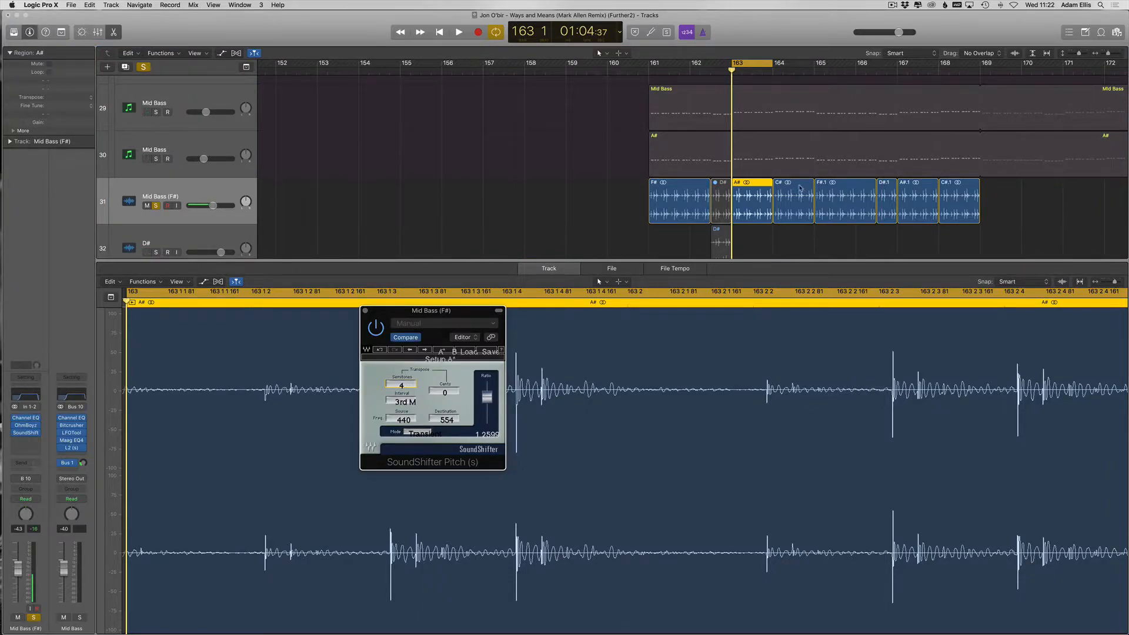
Step: Bounce the A# slice in place to a new track named A# and mute the original slice
right_click(751, 184)
left_click(770, 186)
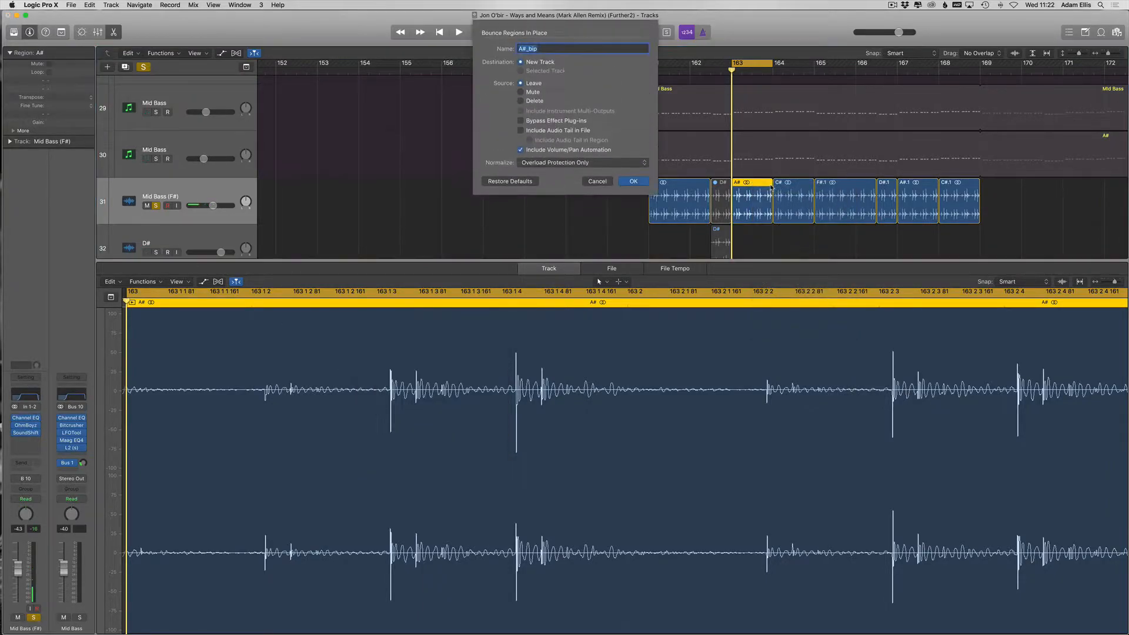
key("Right")
key("Return")
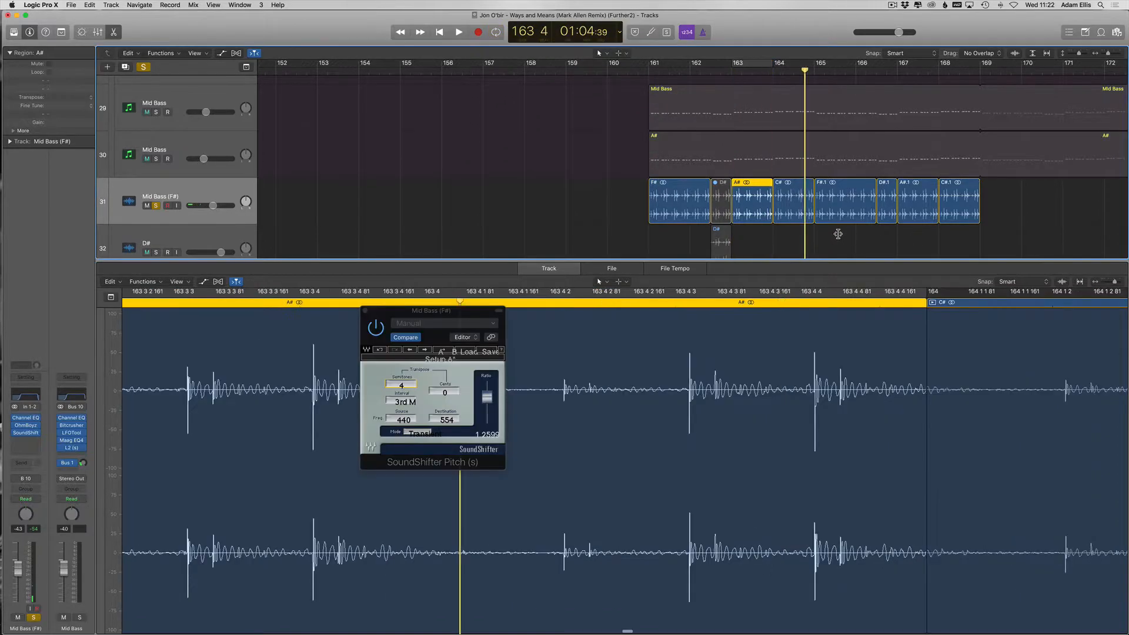
left_click(754, 158)
key("ctrl+m")
scroll(741, 155, "right", 8)
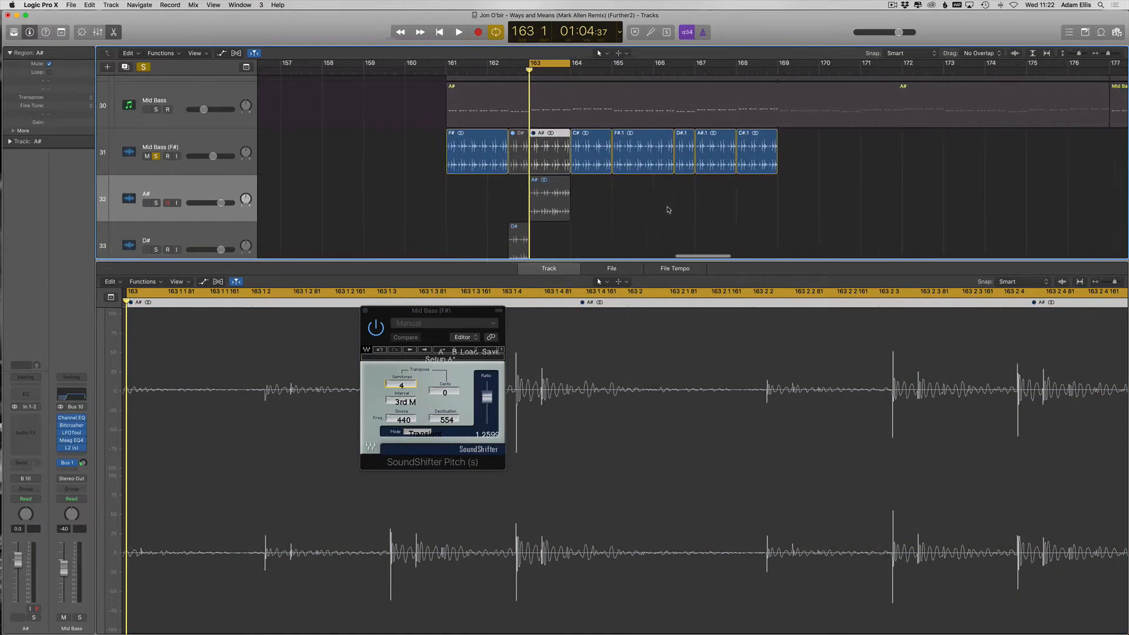
Step: Hide the editor, select the bounced A# region and move the cycle range to bar 164
key("p")
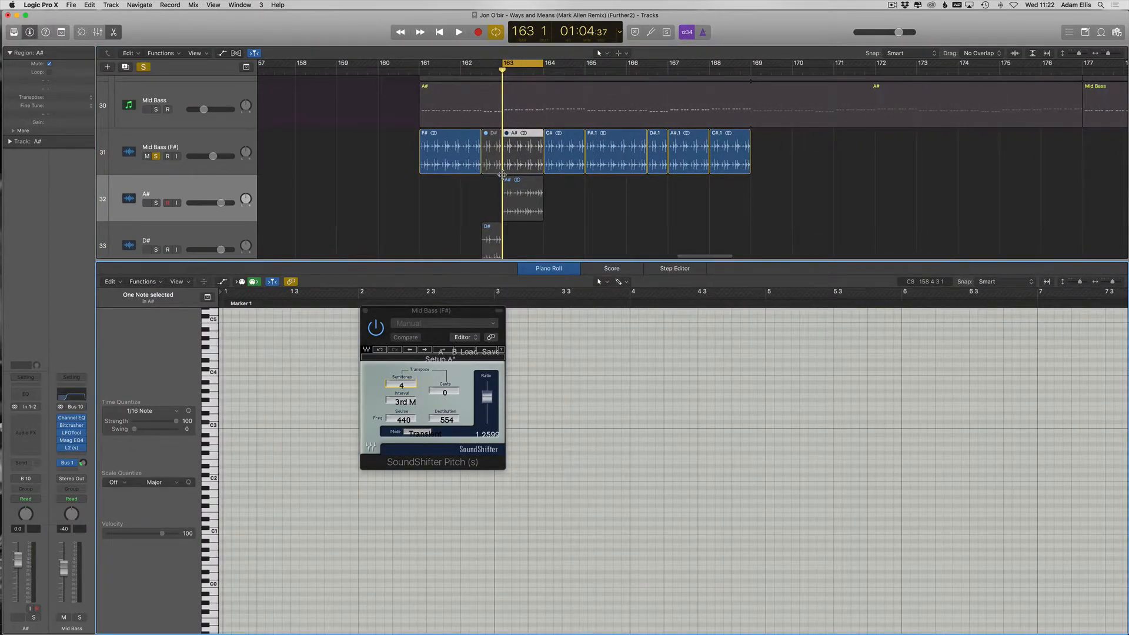
key("p")
left_click(539, 206)
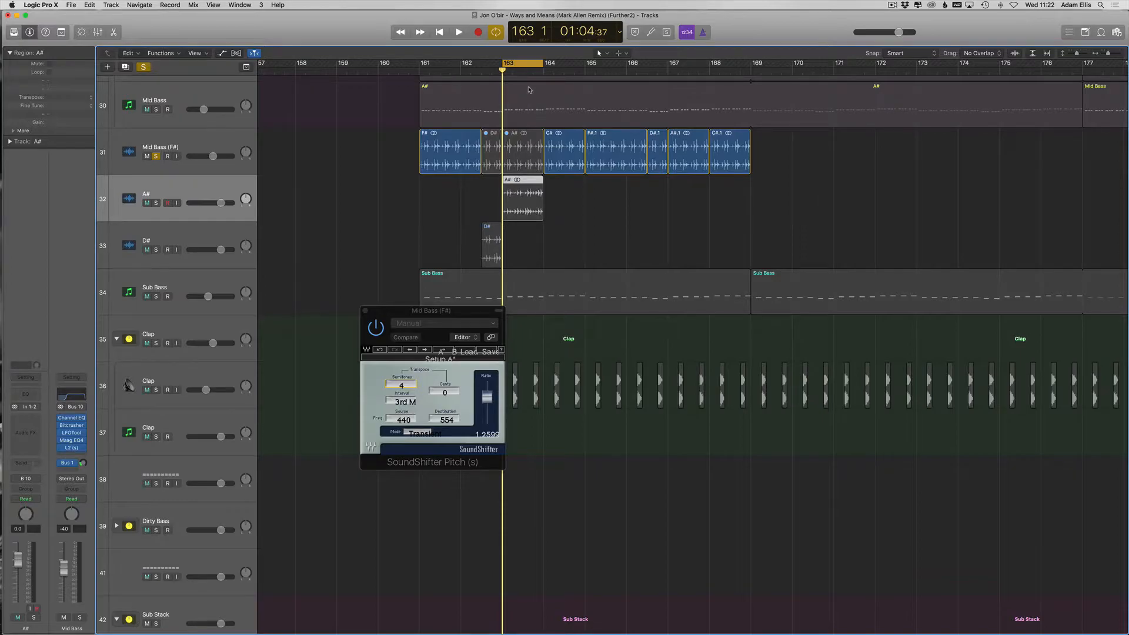
scroll(529, 90, "up", 1)
left_click_drag(520, 63, 562, 62)
key("space")
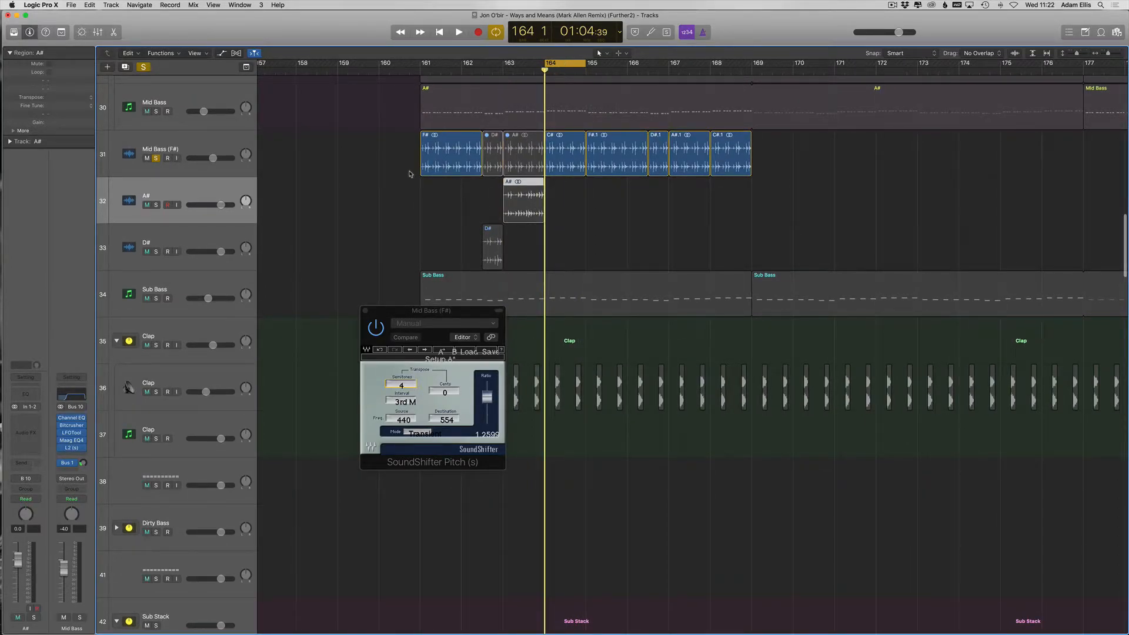
Step: Show the A# MIDI region's notes enlarged in the Piano Roll and move the SoundShifter Pitch window out of the way
double_click(442, 153)
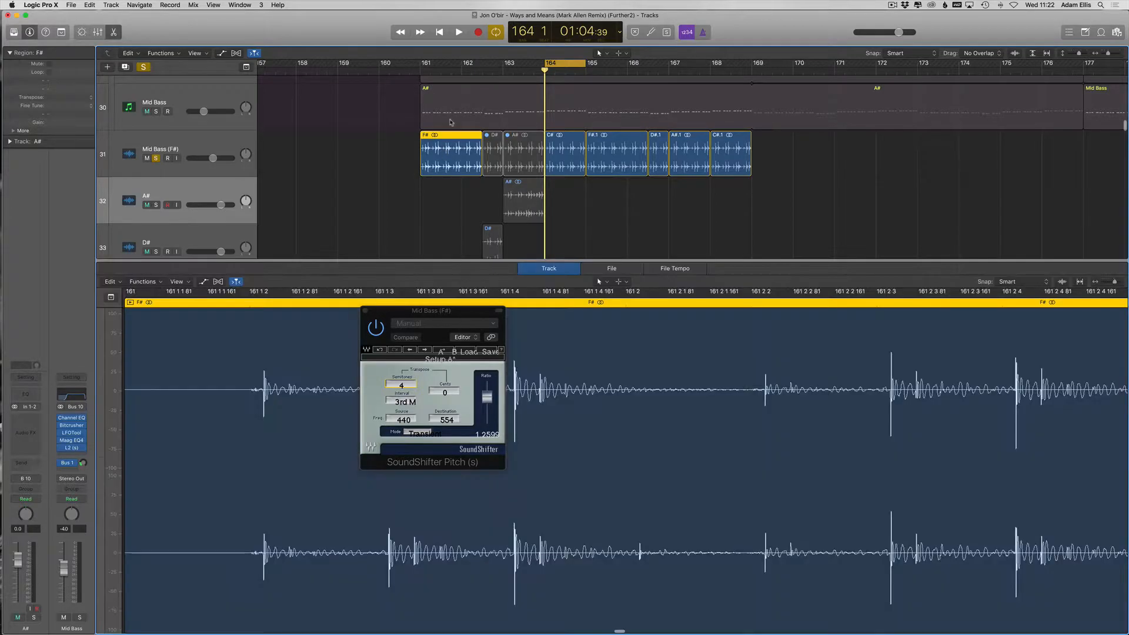
left_click(481, 118)
left_click_drag(464, 311, 1021, 631)
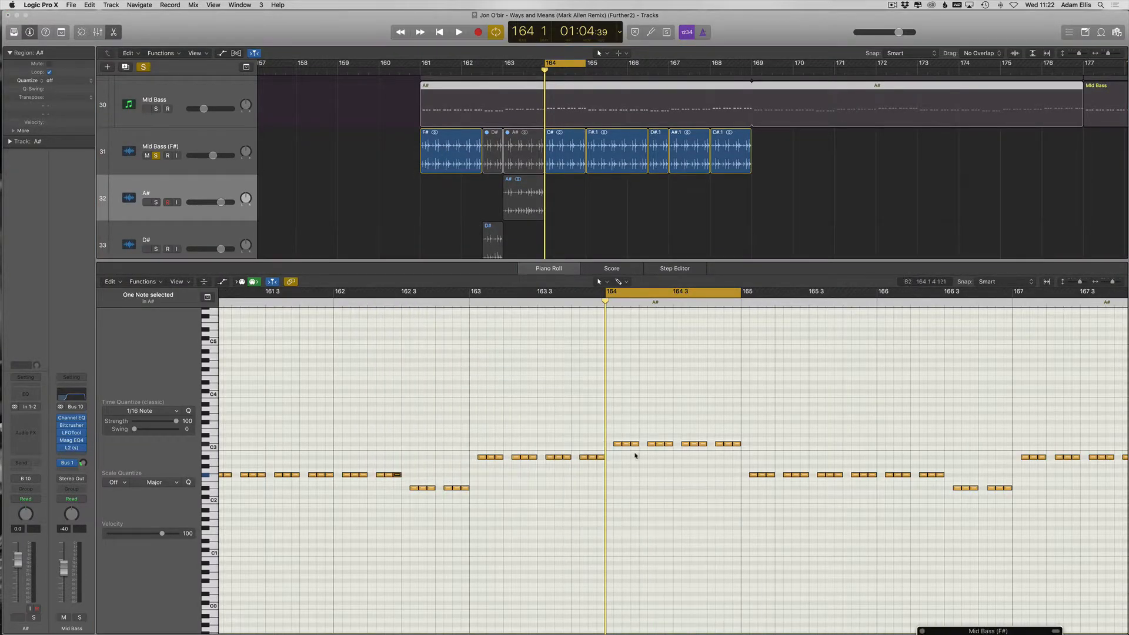
scroll(634, 457, "up", 5)
Step: Count the semitones from F# to the C# below and the C# above by nudging a note both ways, restore it and hide the editor
left_click(418, 476)
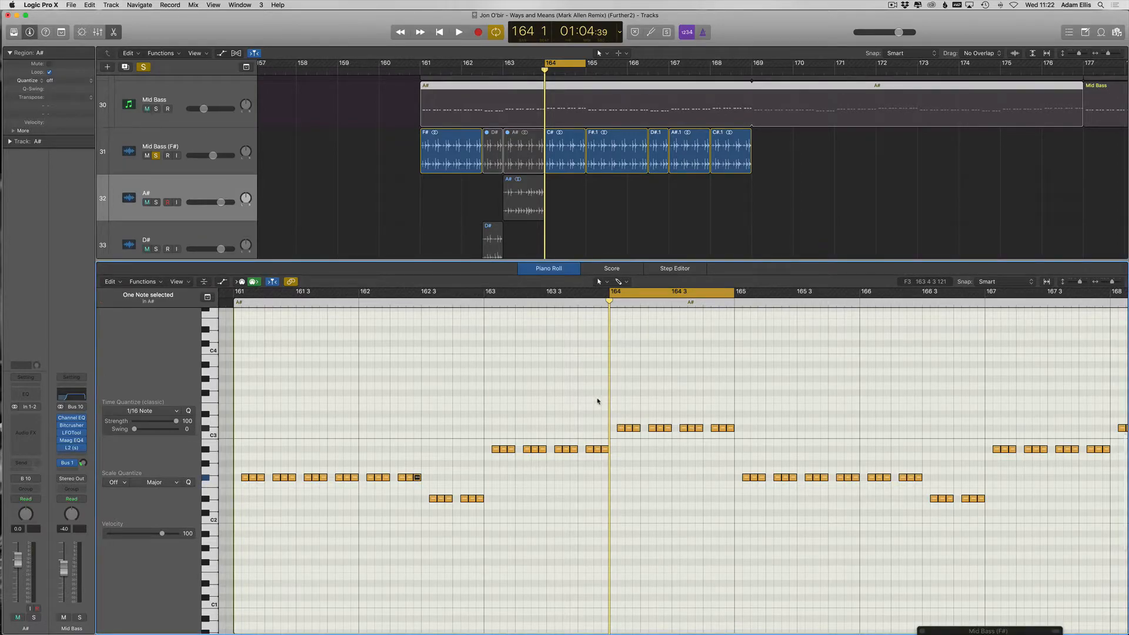
key("alt+Down")
key("alt+Down")
key("alt+Down")
key("alt+Down")
key("alt+Down")
key("alt+Up")
key("alt+Up")
key("alt+Up")
key("alt+Up")
key("alt+Up")
key("alt+Up")
key("alt+Up")
key("alt+Up")
key("alt+Up")
key("alt+Up")
key("alt+Up")
key("alt+Up")
key("alt+Down")
key("alt+Down")
key("alt+Down")
key("alt+Down")
key("alt+Down")
key("alt+Down")
key("alt+Down")
key("e")
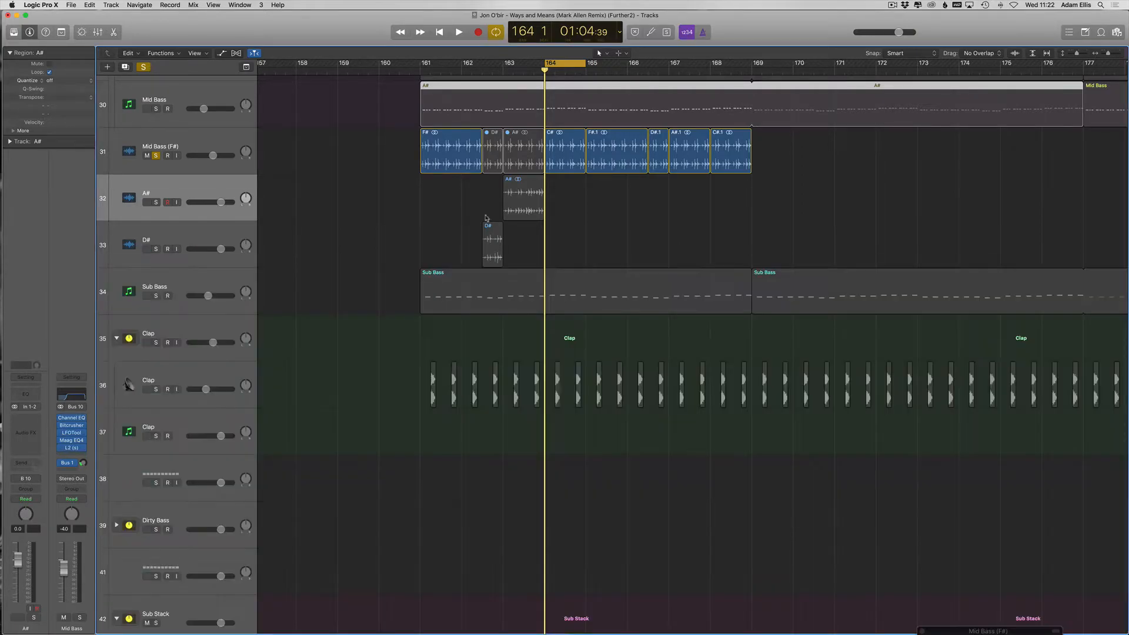
Step: Select the C# slice in bar 164 and the Mid Bass (F#) track to access its SoundShifter Pitch plug-in
left_click(576, 155)
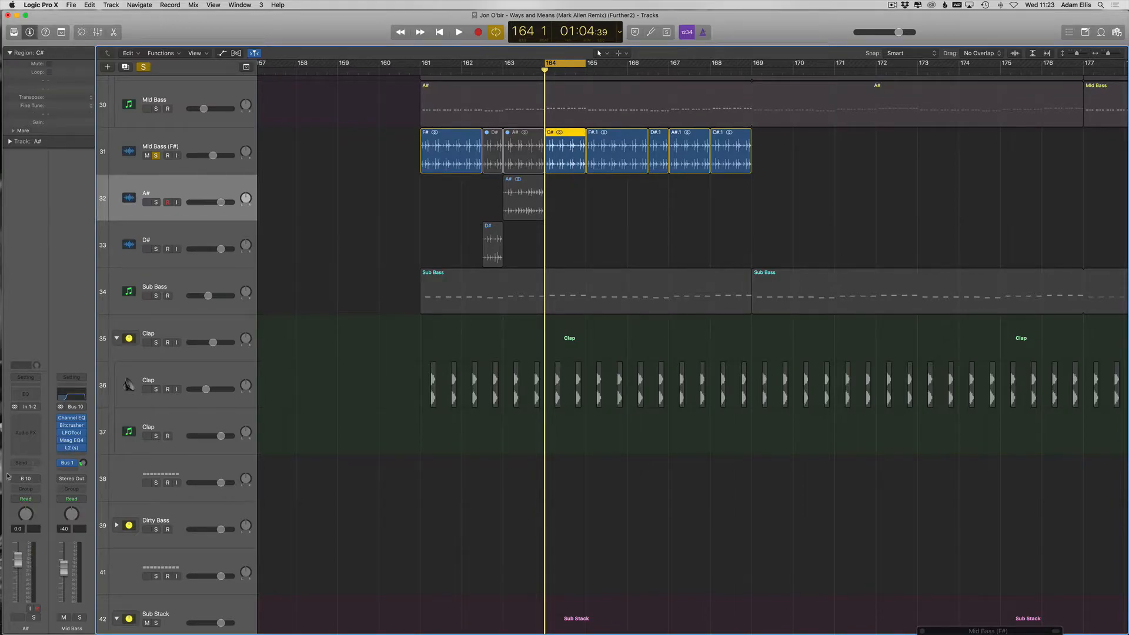
left_click(147, 162)
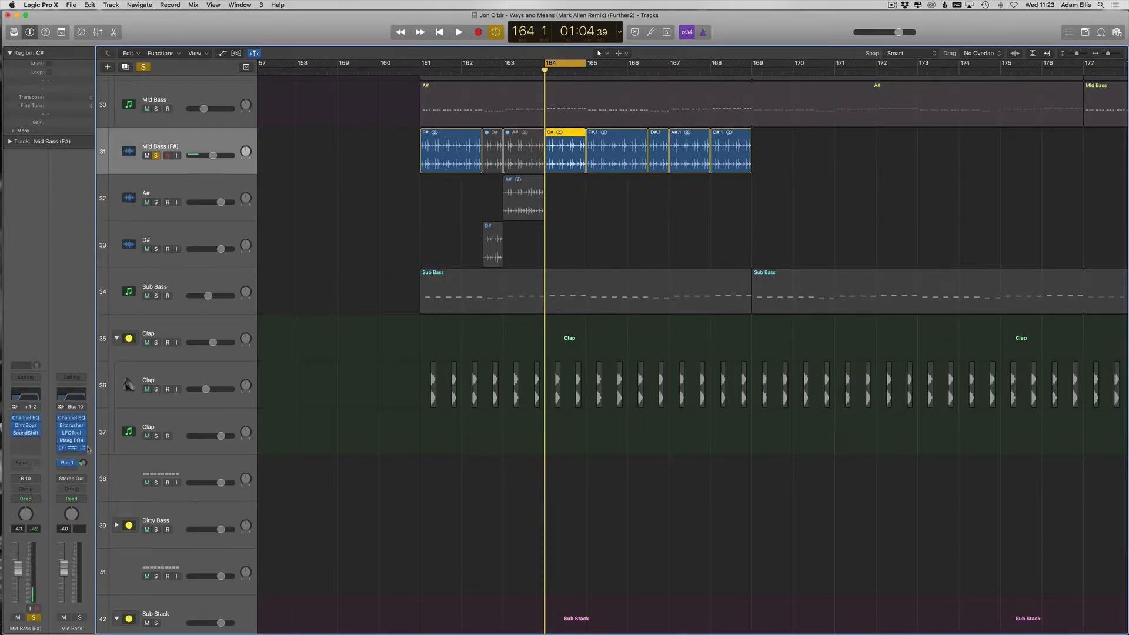
left_click(26, 433)
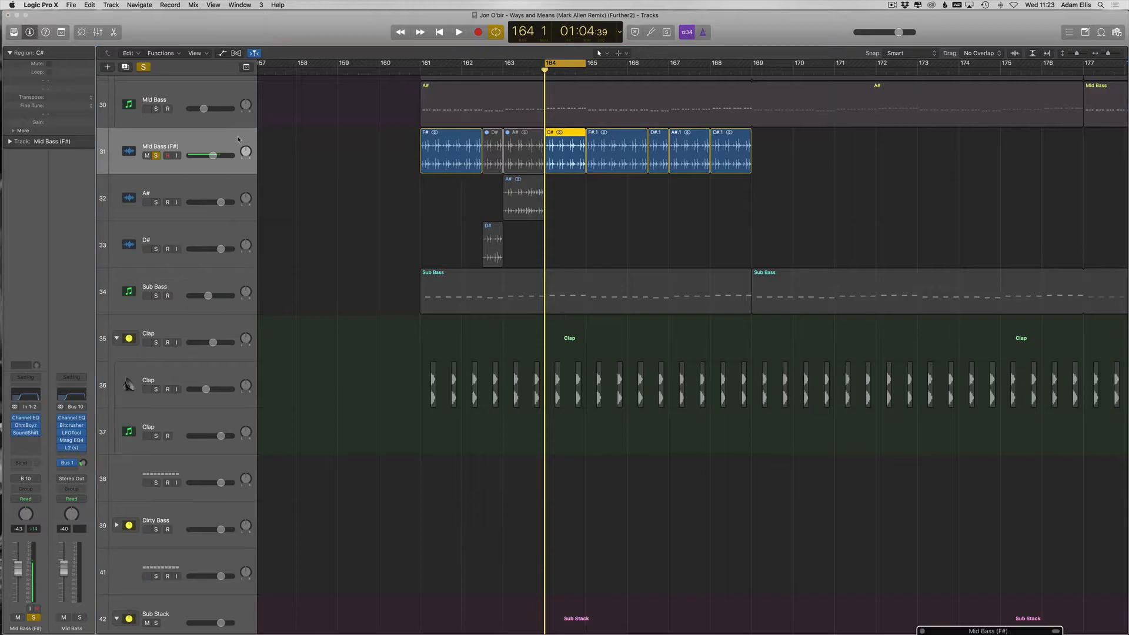
left_click(165, 133)
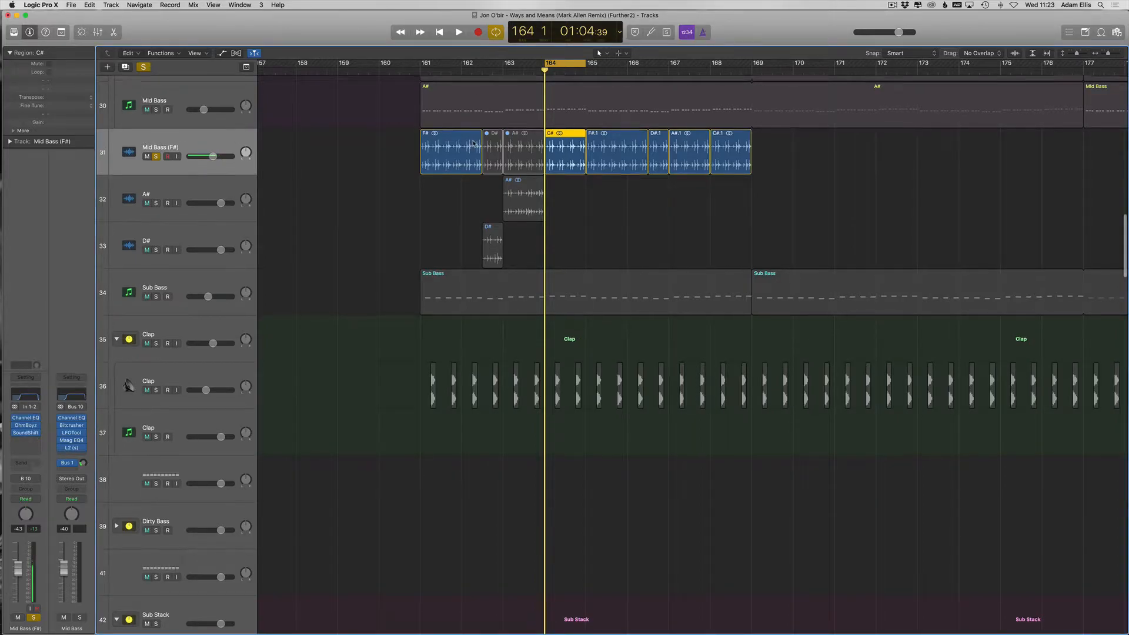
scroll(411, 135, "up", 2)
left_click_drag(357, 130, 419, 162)
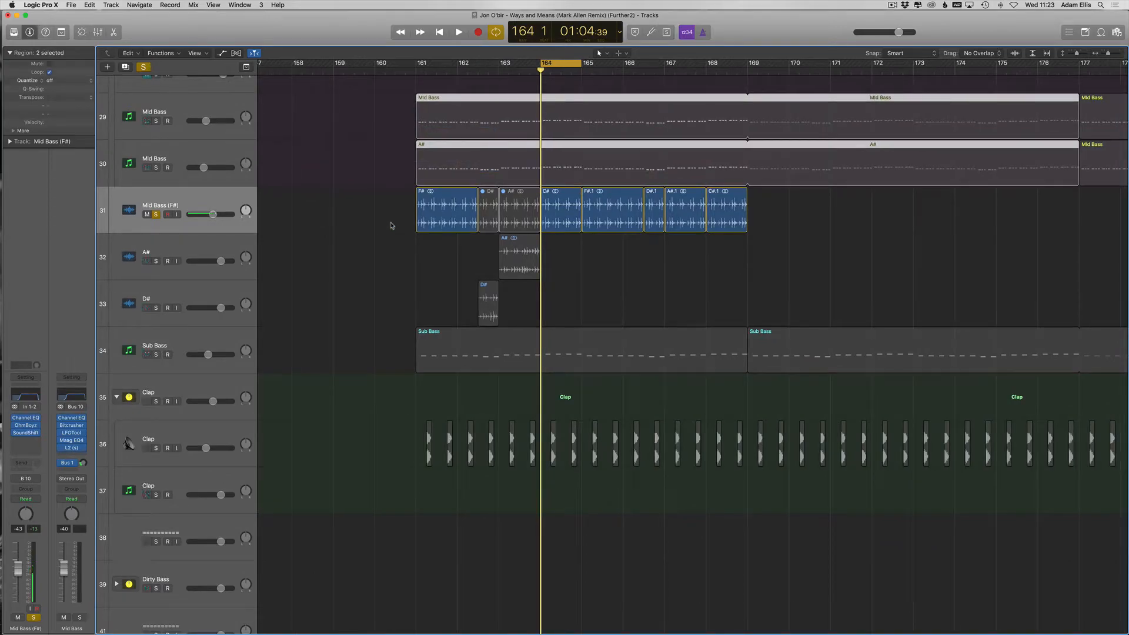
scroll(373, 286, "up", 1)
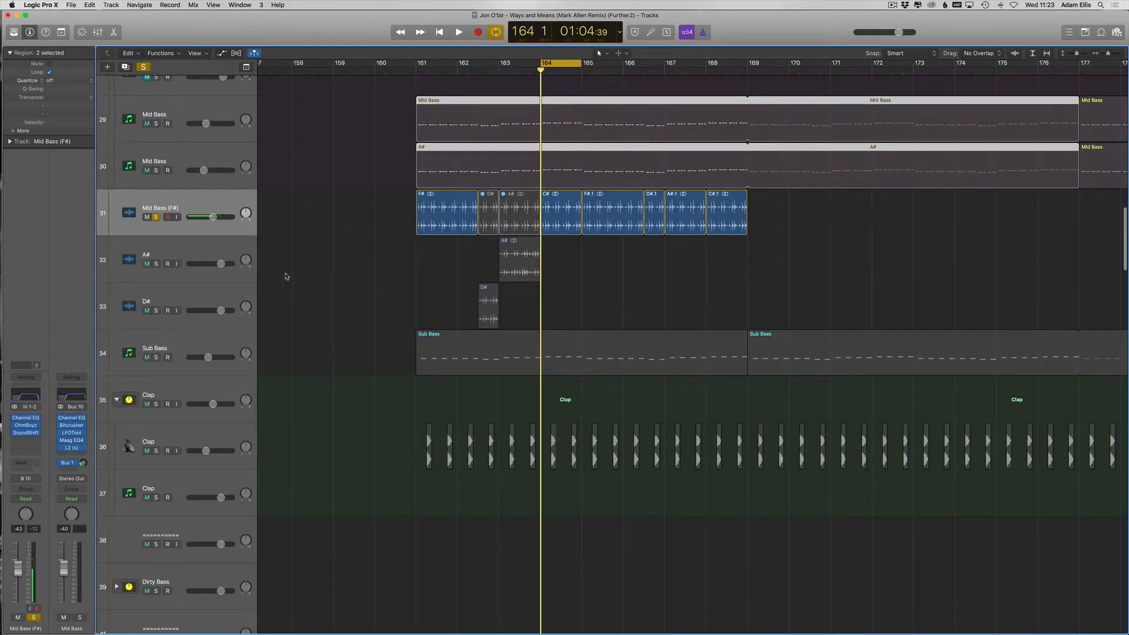
scroll(286, 276, "up", 1)
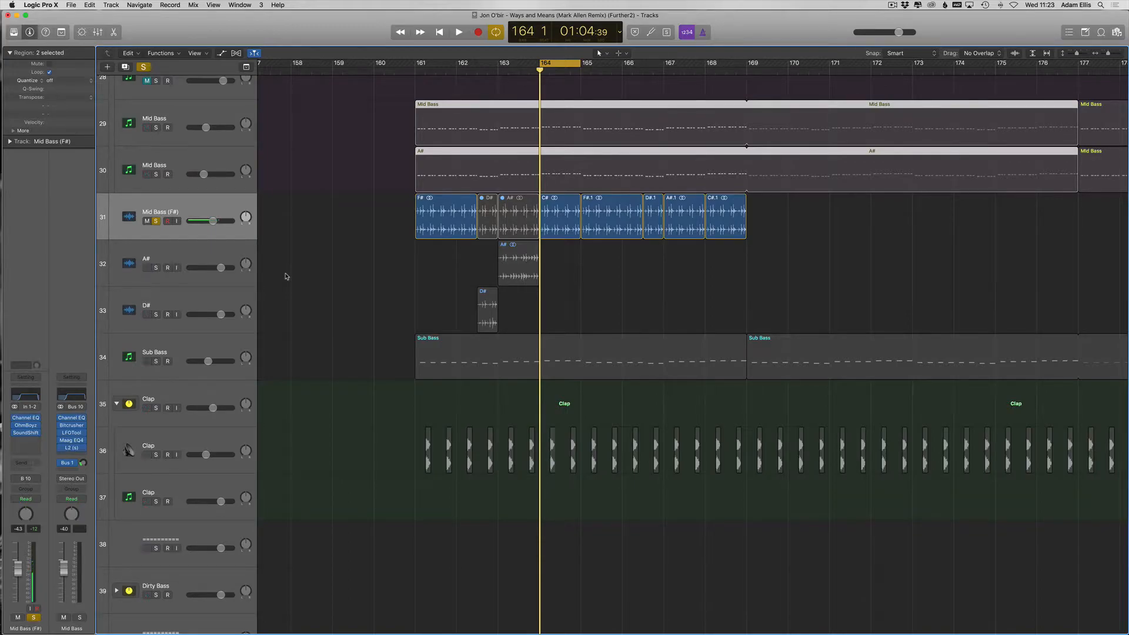
Step: Clear the region selection and bring the Mid Bass (F#) track's SoundShifter Pitch window back into view
left_click(26, 433)
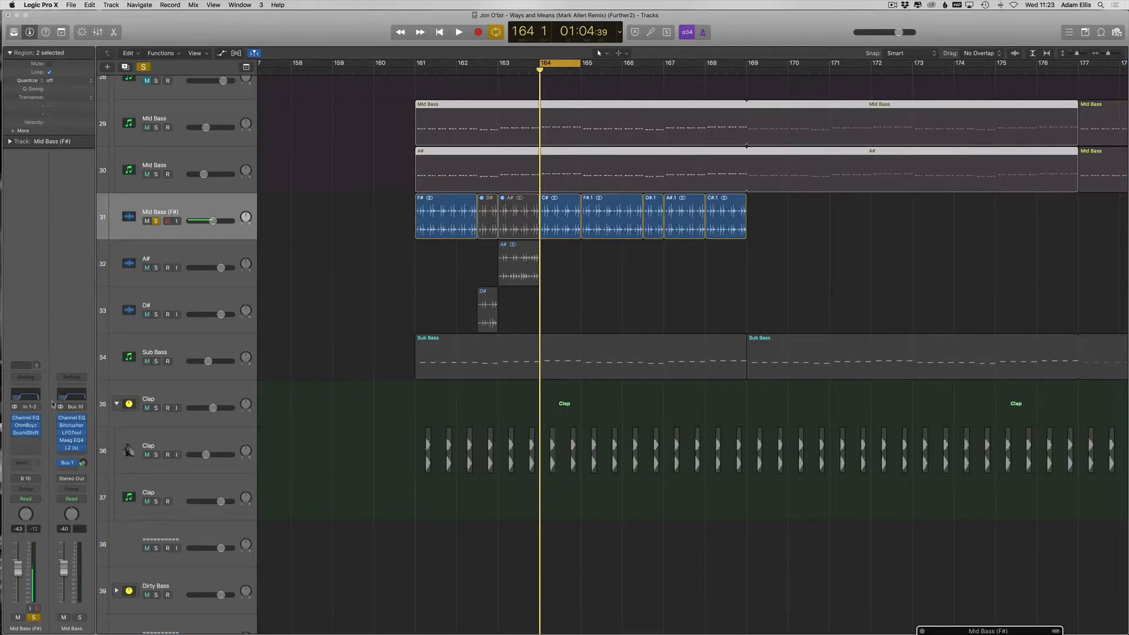
left_click(27, 433)
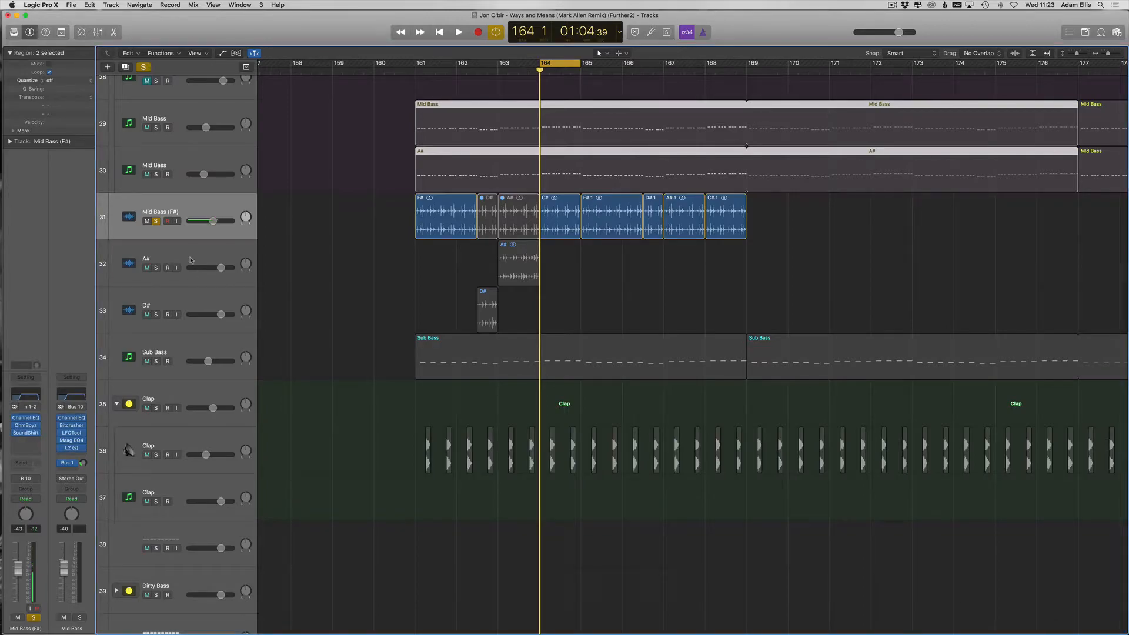
left_click(27, 433)
left_click(383, 307)
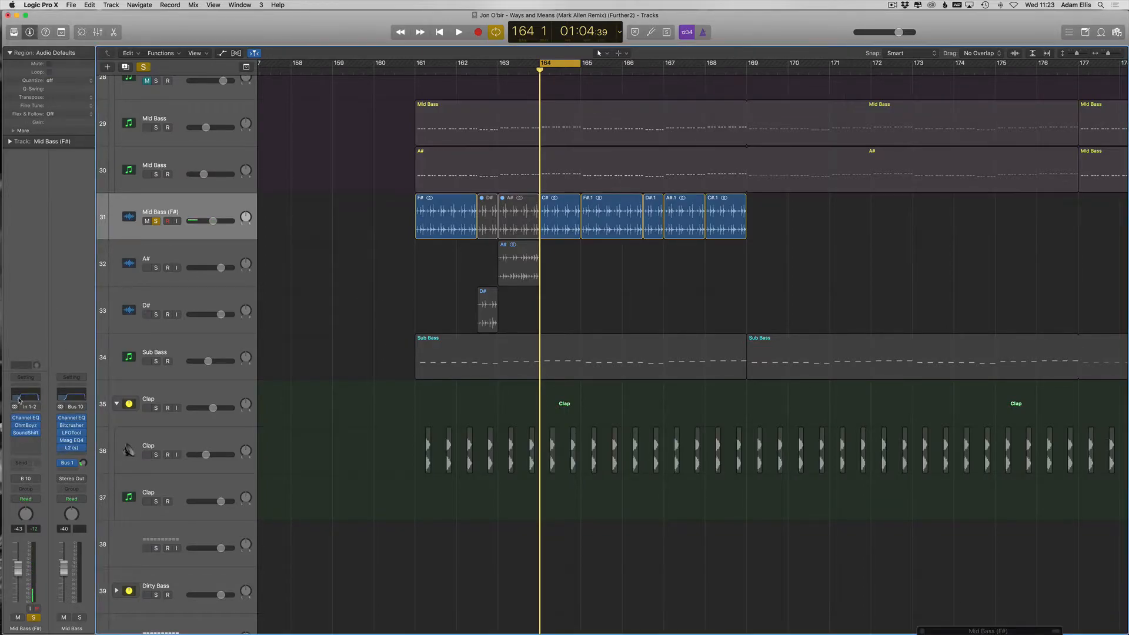
left_click(24, 433)
left_click(24, 435)
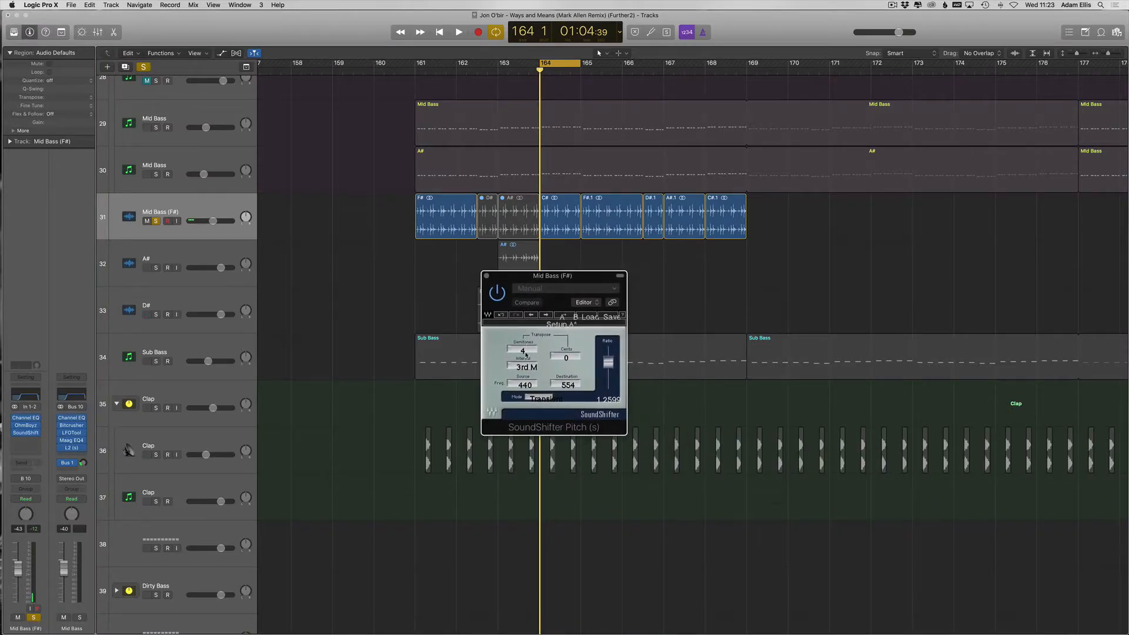
Step: Set SoundShifter Pitch to -5 semitones and bounce the C# slice in place to a new track named C#
left_click(555, 205)
right_click(555, 201)
left_click(570, 203)
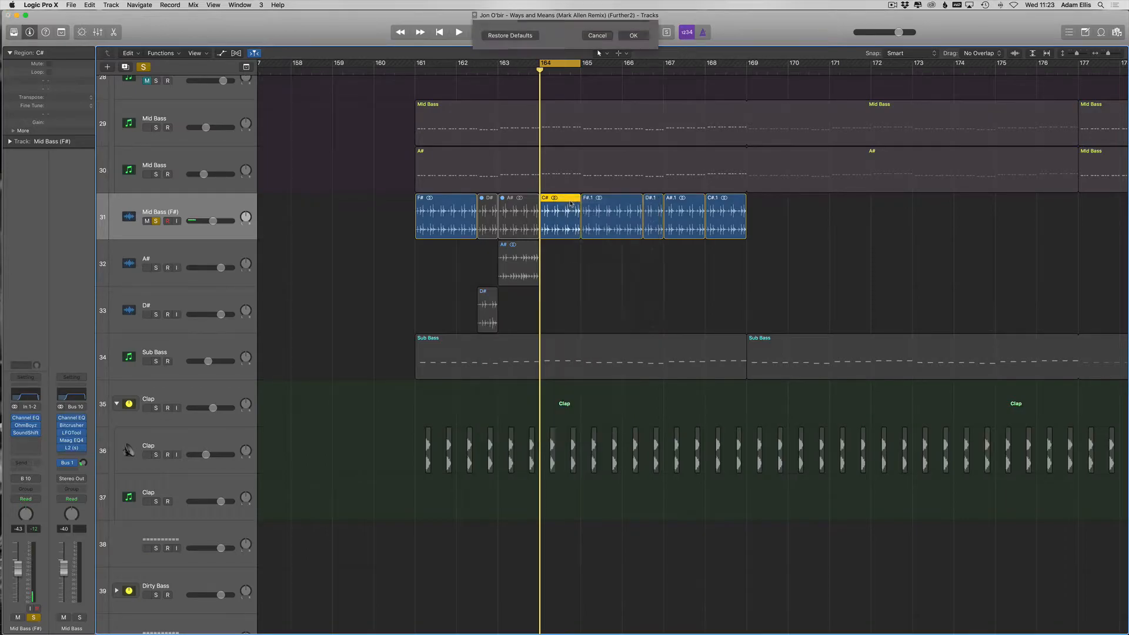
key("Escape")
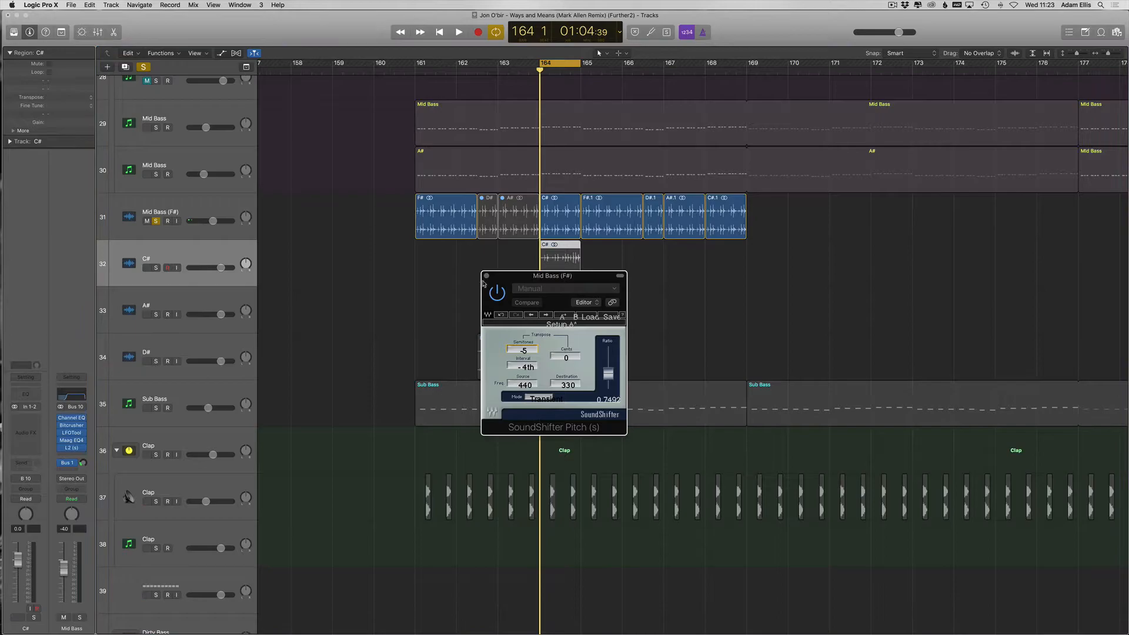
Step: Mute the original C# slice in bar 164 on the Mid Bass (F#) track and close the SoundShifter Pitch window
left_click(558, 220)
key("ctrl+m")
left_click(582, 250)
Step: Copy the bounced D# region to bar 166.3 on its track and mute the original D#.1 slice above it
left_click_drag(486, 351, 653, 352)
left_click(658, 222)
key("ctrl+m")
Step: Copy the bounced A# and C# regions to bars 167 and 168 on their tracks and mute the original A#.1 and C#.1 slices
left_click_drag(514, 312, 679, 312)
left_click(681, 219)
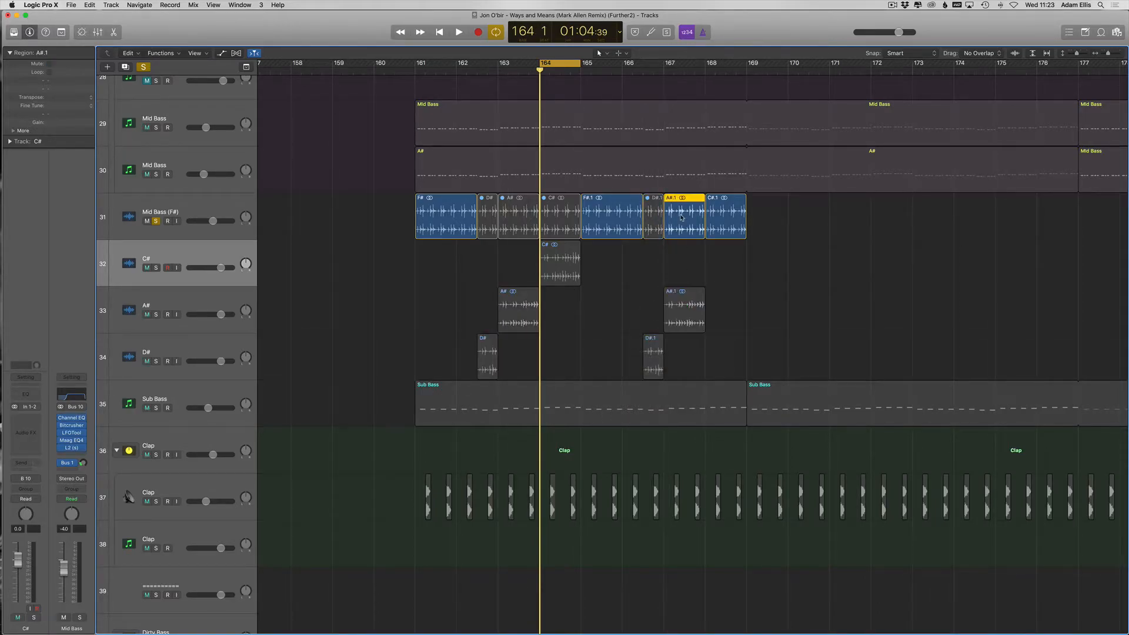
key("ctrl+m")
left_click_drag(555, 270, 721, 274)
left_click(725, 218)
key("ctrl+m")
Step: Set the cycle range to bars 161–169 and solo the C#, A# and D# tracks
key("space")
key("space")
left_click_drag(415, 63, 740, 64)
left_click_drag(162, 270, 155, 360)
left_click(155, 268)
left_click(367, 317)
left_click(197, 300)
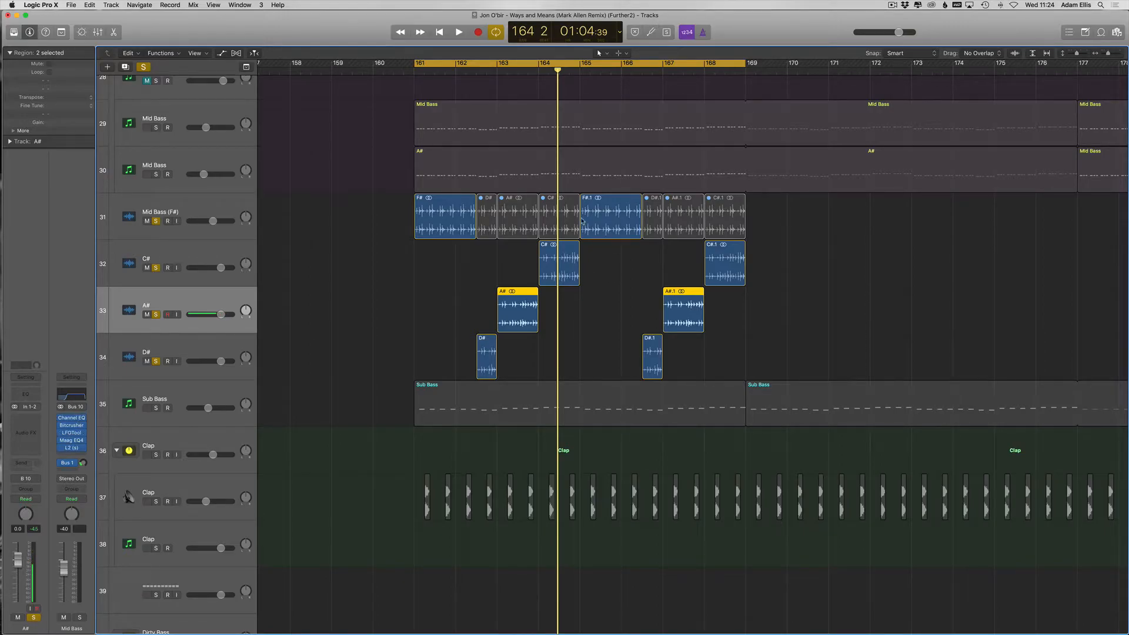
Step: Bypass the SoundShifter Pitch insert on the Mid Bass (F#) track and clear the region selection
left_click(281, 270)
left_click(219, 217)
left_click(206, 258)
left_click(197, 302)
left_click(185, 216)
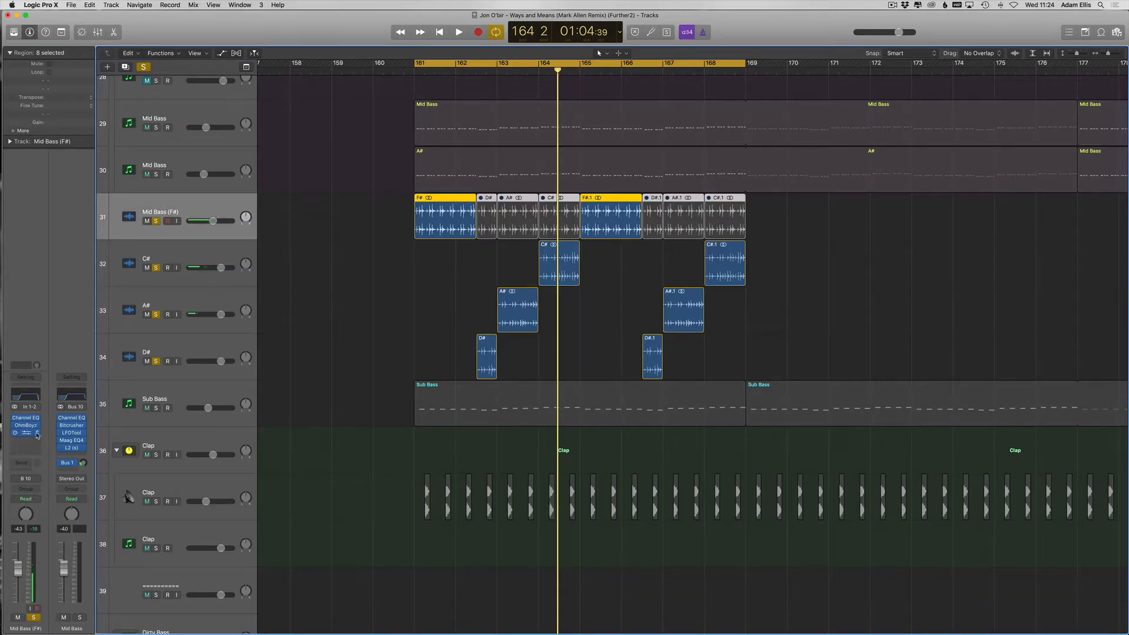
left_click(383, 199)
scroll(383, 199, "up", 1)
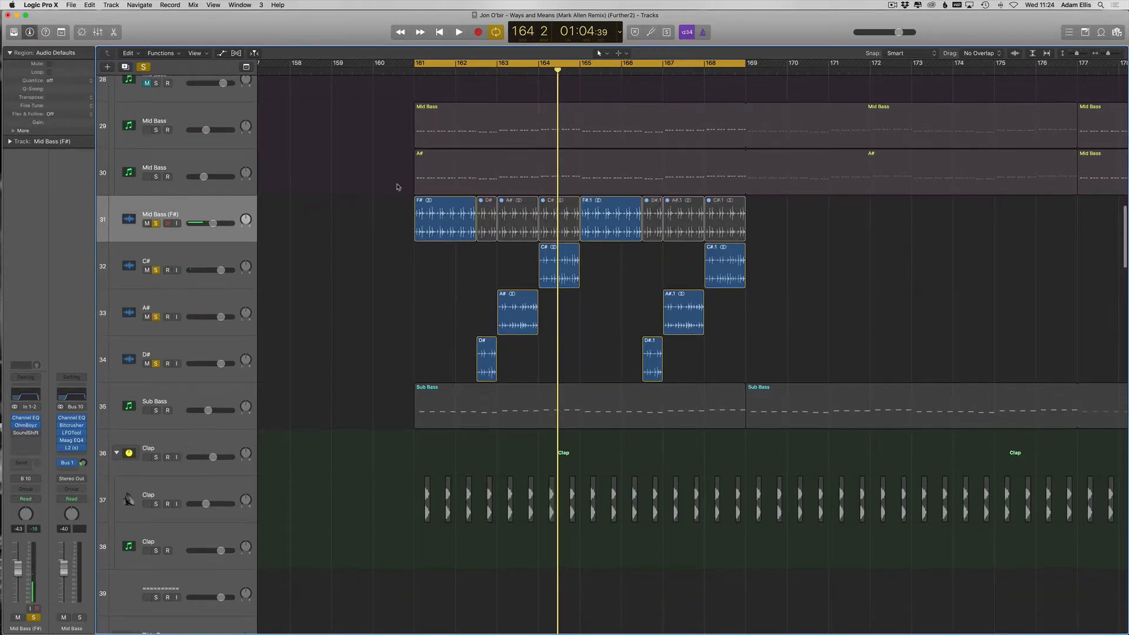
Step: Play the cycled bars 161–169 to check the F#, C#, A# and D# audio bassline
key("space")
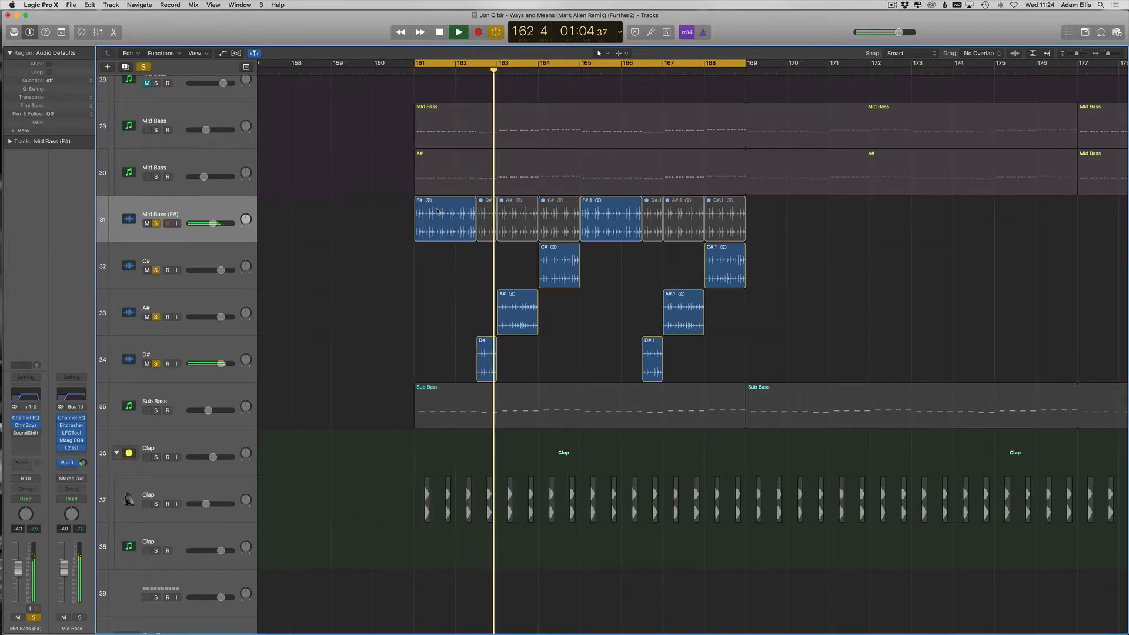
key("super+Up")
key("super+Up")
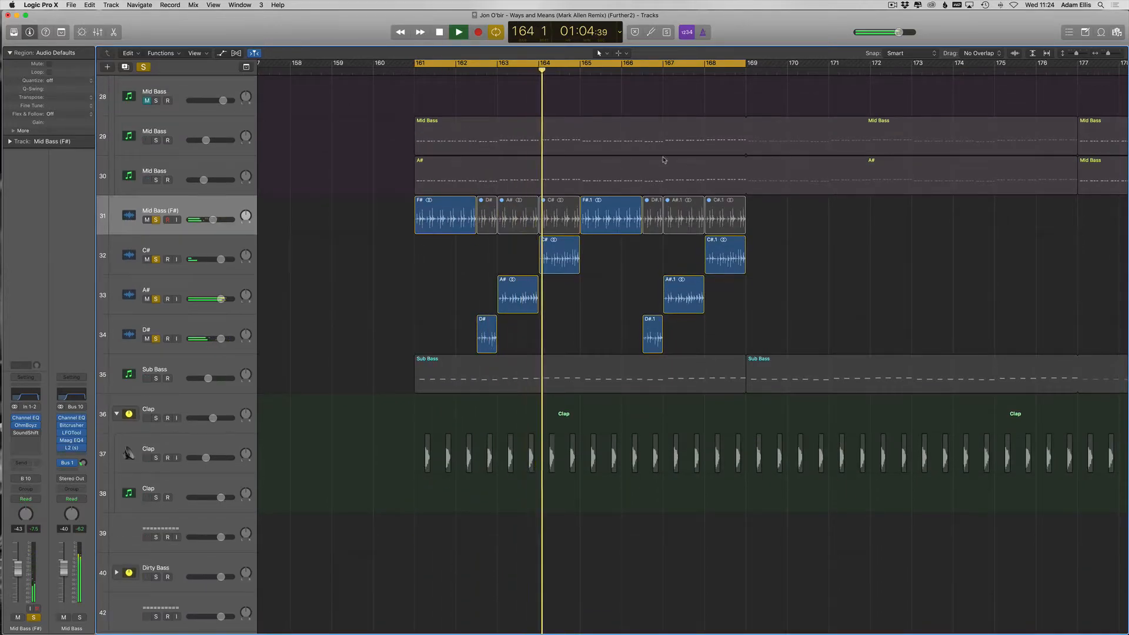
key("super+Up")
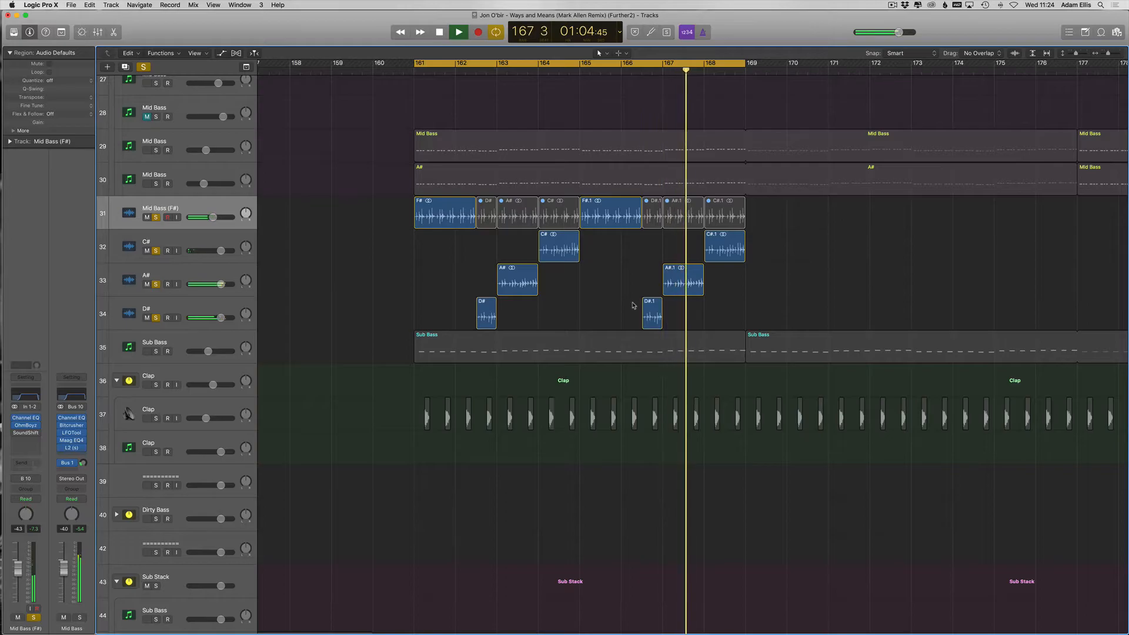
key("space")
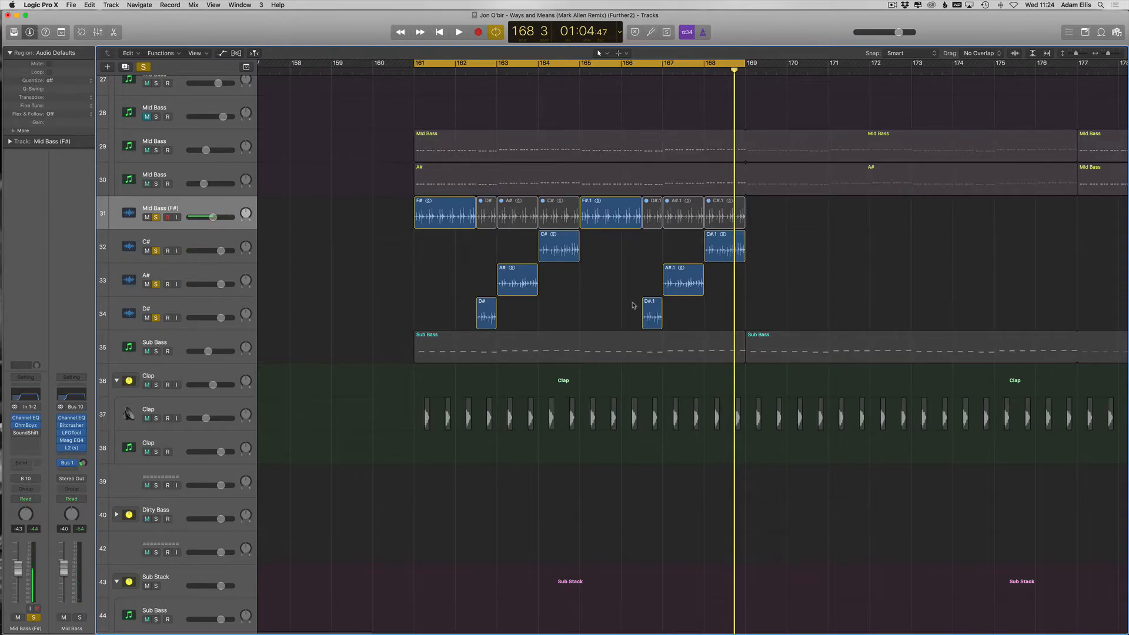
Step: Solo the two MIDI Mid Bass tracks 29 and 30 and play them together with the audio bassline
left_click(488, 318)
left_click(507, 288)
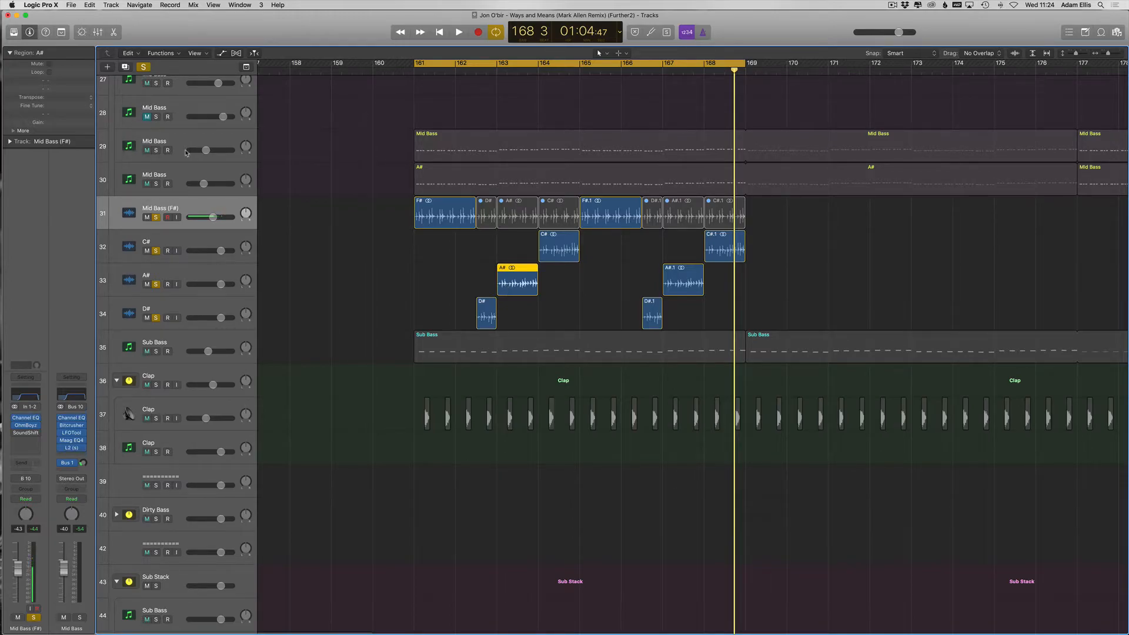
left_click_drag(160, 151, 158, 184)
key("space")
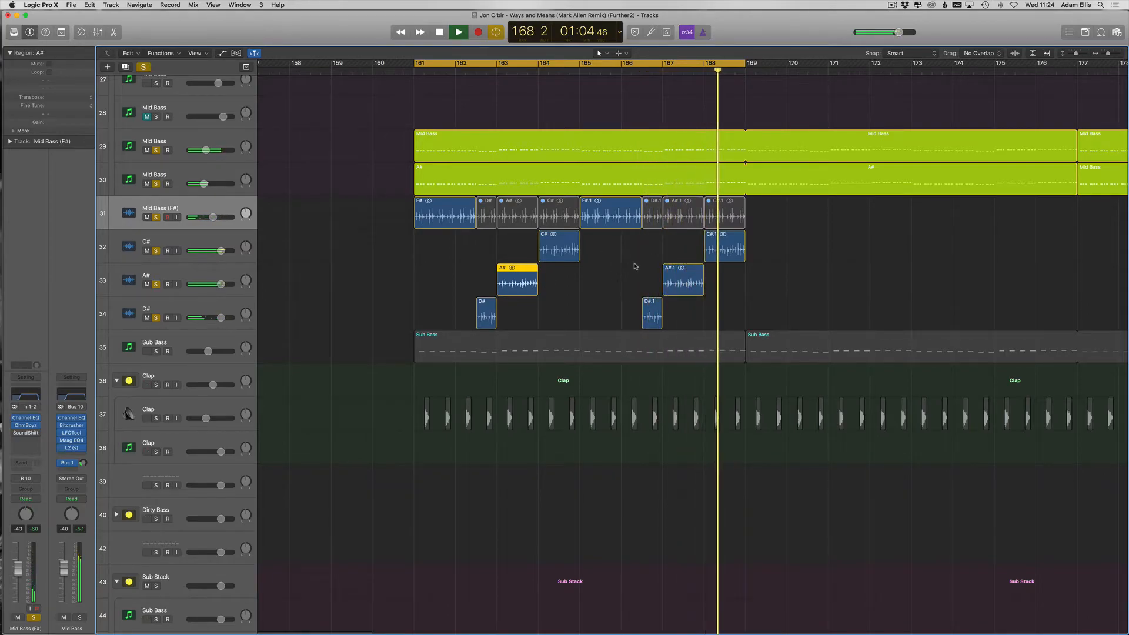
scroll(601, 268, "down", 2)
key("space")
Step: Delete the muted D#, A# and C# slices from the Mid Bass (F#) track, keeping only the F# regions
left_click(251, 275)
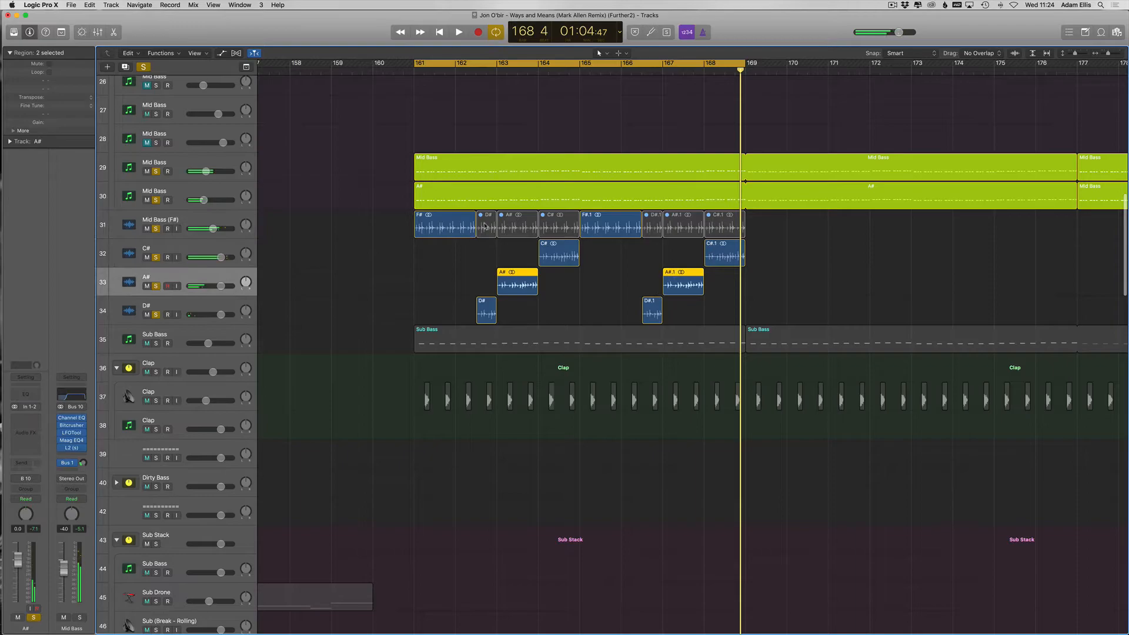
left_click(486, 225)
key("Delete")
left_click(524, 227)
key("Delete")
left_click(558, 227)
key("Delete")
left_click(652, 227)
key("Delete")
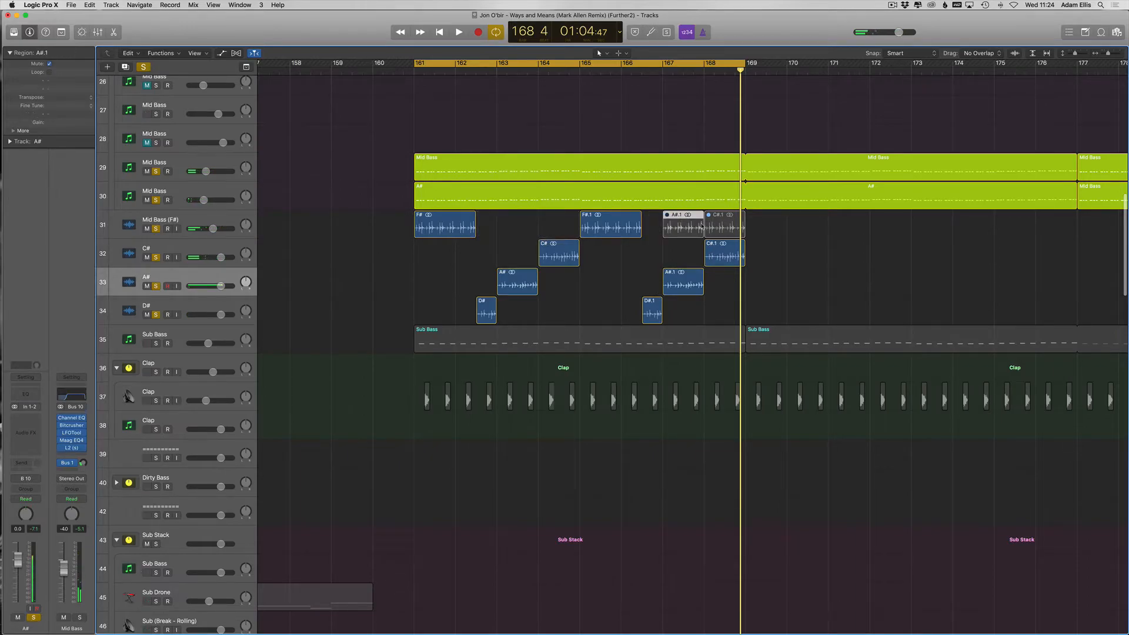
left_click(711, 223)
key("Delete")
left_click(683, 225)
key("Delete")
Step: Copy the audio bass regions of bars 161–169 on the F#, C#, A# and D# tracks to bar 169
key("super+Left")
left_click_drag(787, 218, 484, 301)
left_click_drag(486, 222, 743, 224)
key("super+Left")
key("super+Left")
key("space")
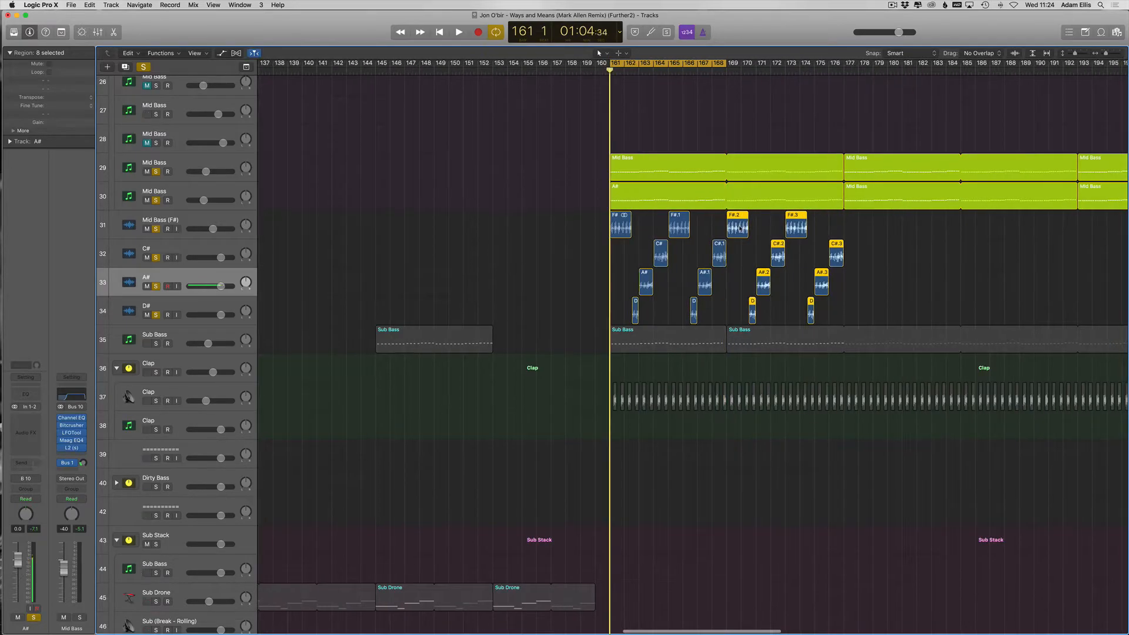
Step: Duplicate the 16-bar audio bass pattern to bar 177, and copy the resulting 32-bar block on all four tracks to bar 193
left_click_drag(912, 227, 576, 311)
left_click_drag(624, 229, 863, 230)
key("super+Left")
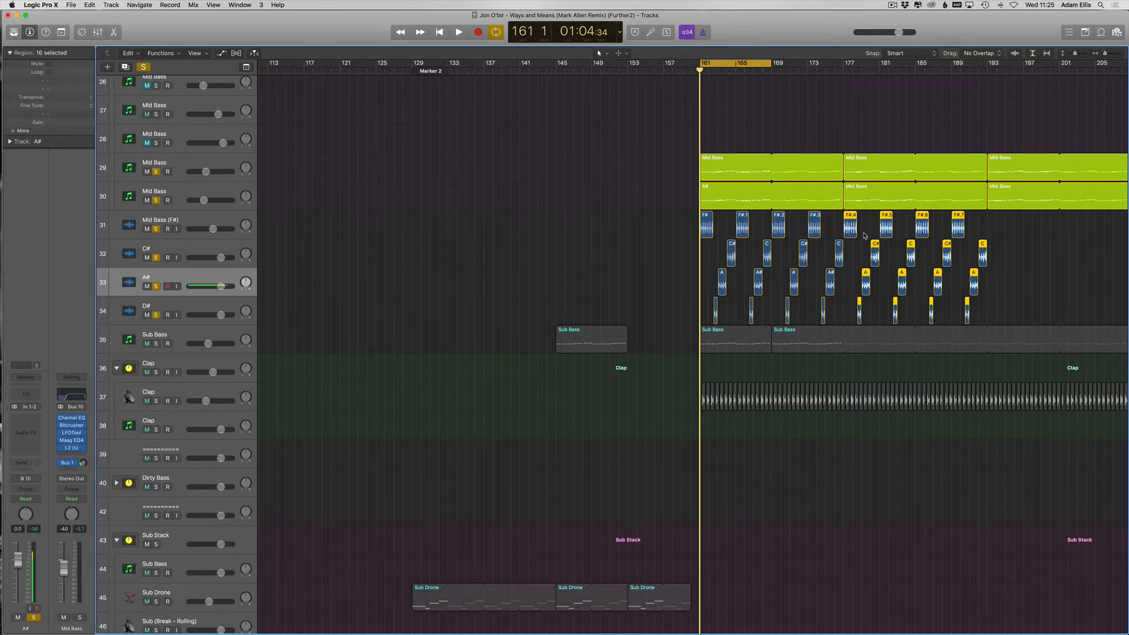
scroll(864, 235, "right", 10)
left_click_drag(714, 224, 367, 318)
left_click_drag(381, 222, 669, 223)
left_click(824, 238, "ctrl+alt")
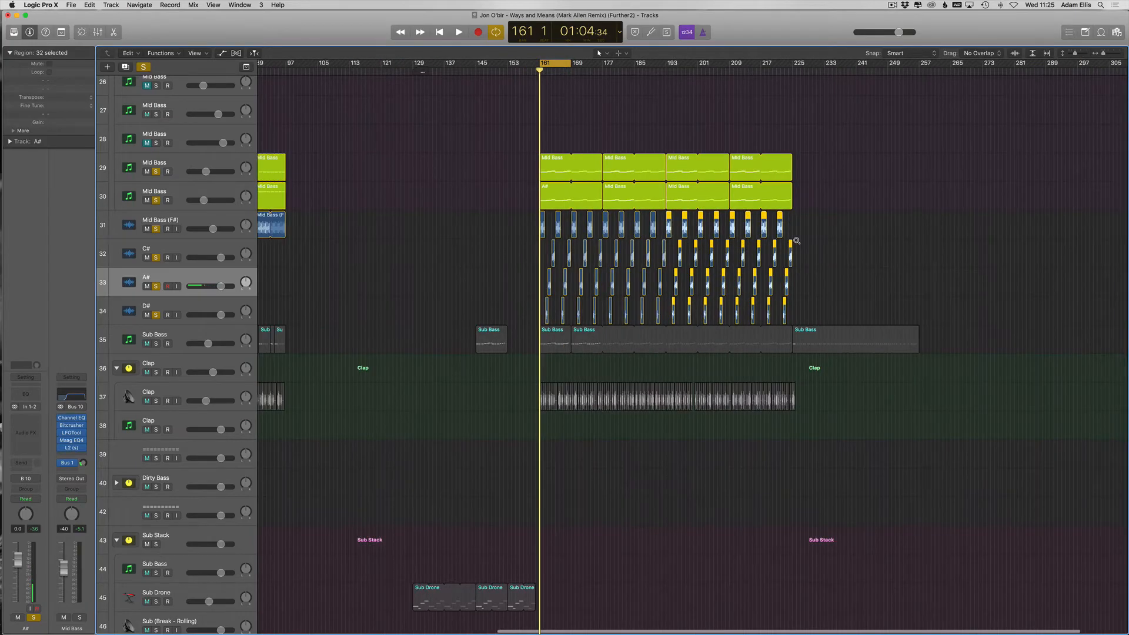
Step: Copy the two MIDI Mid Bass regions and the Mid Bass (F#) audio region from the earlier section to bars 225 and 241
scroll(838, 254, "down", 10)
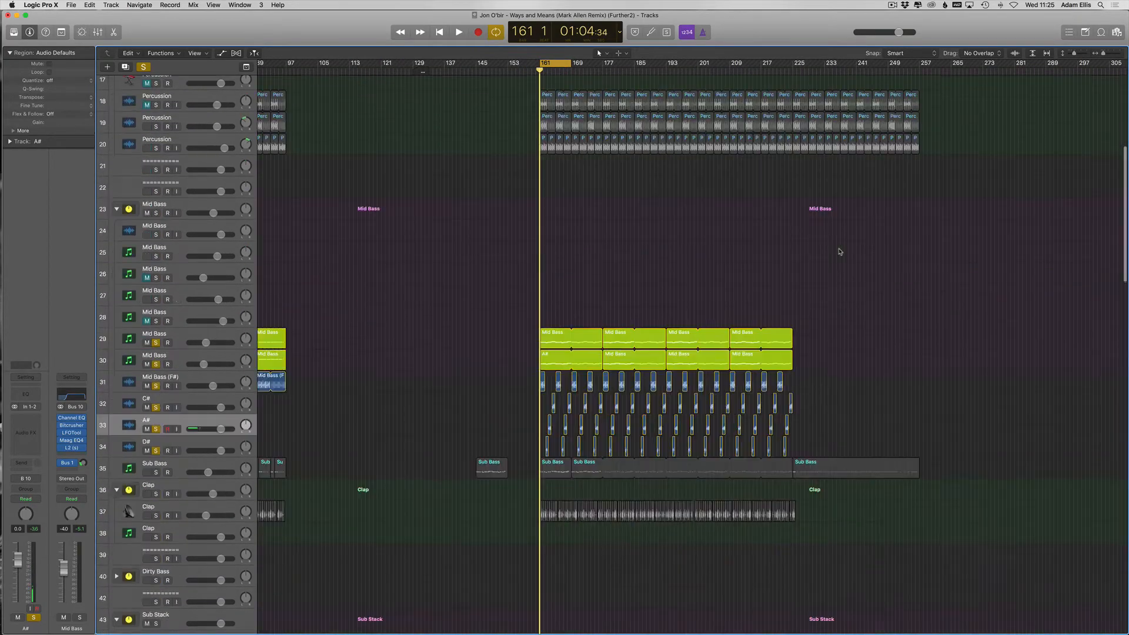
scroll(839, 252, "left", 4)
key("super+Left")
left_click_drag(396, 182, 856, 109)
key("super+Right")
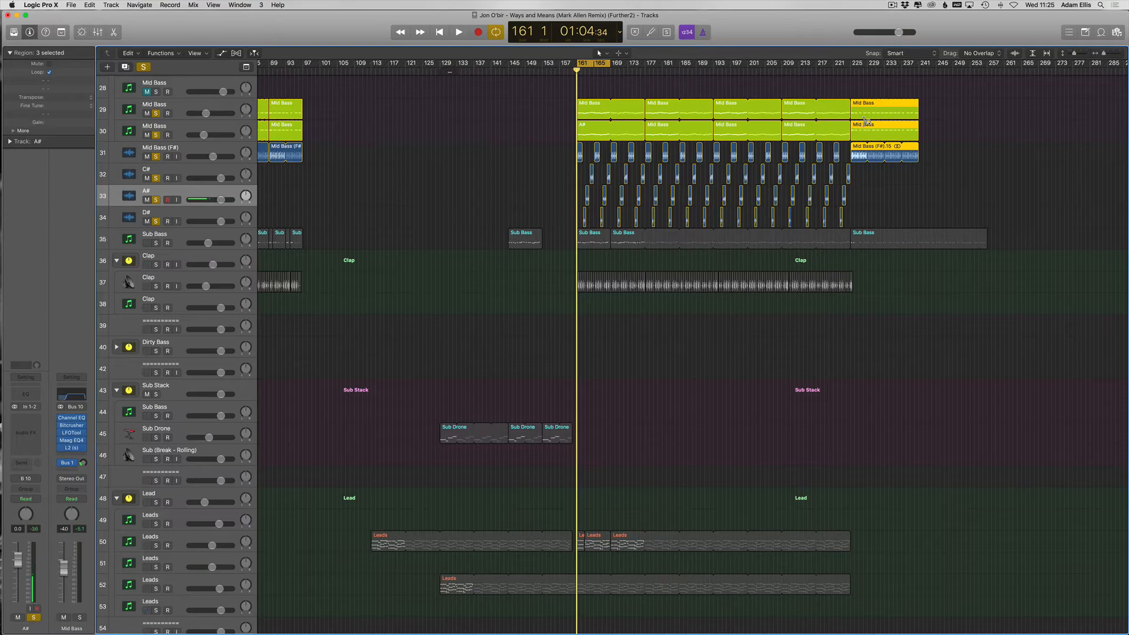
scroll(840, 147, "up", 5)
scroll(968, 240, "right", 2)
left_click_drag(969, 240, 895, 302)
scroll(982, 303, "down", 5)
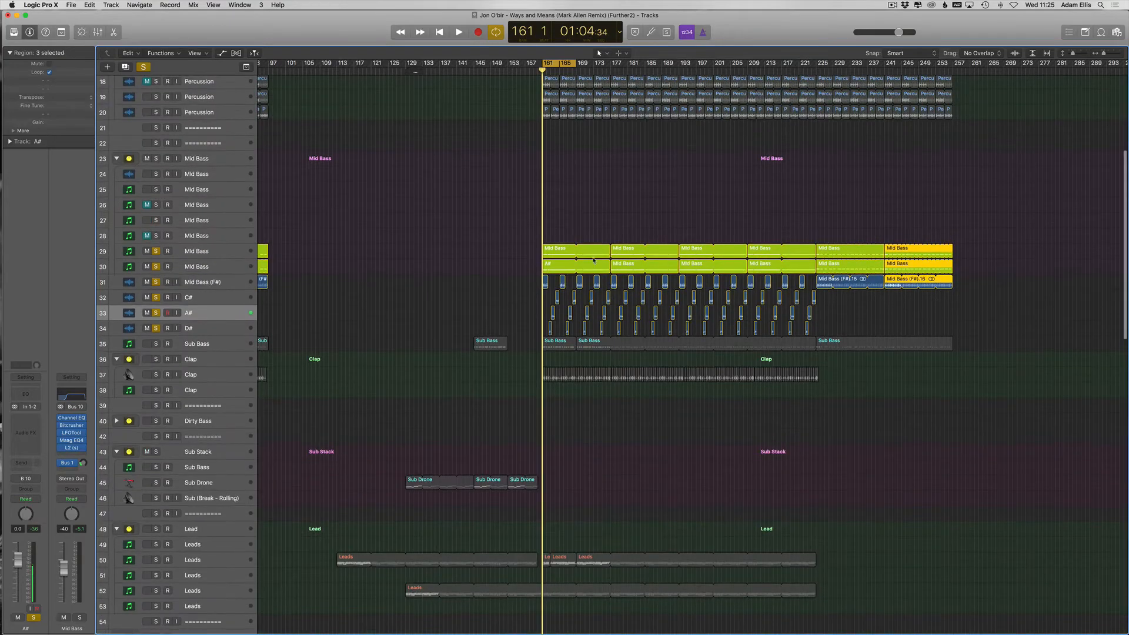
Step: Set the cycle range to bars 33–49 and place the playhead at bar 33
scroll(601, 257, "left", 6)
scroll(604, 256, "down", 2)
scroll(605, 256, "down", 3)
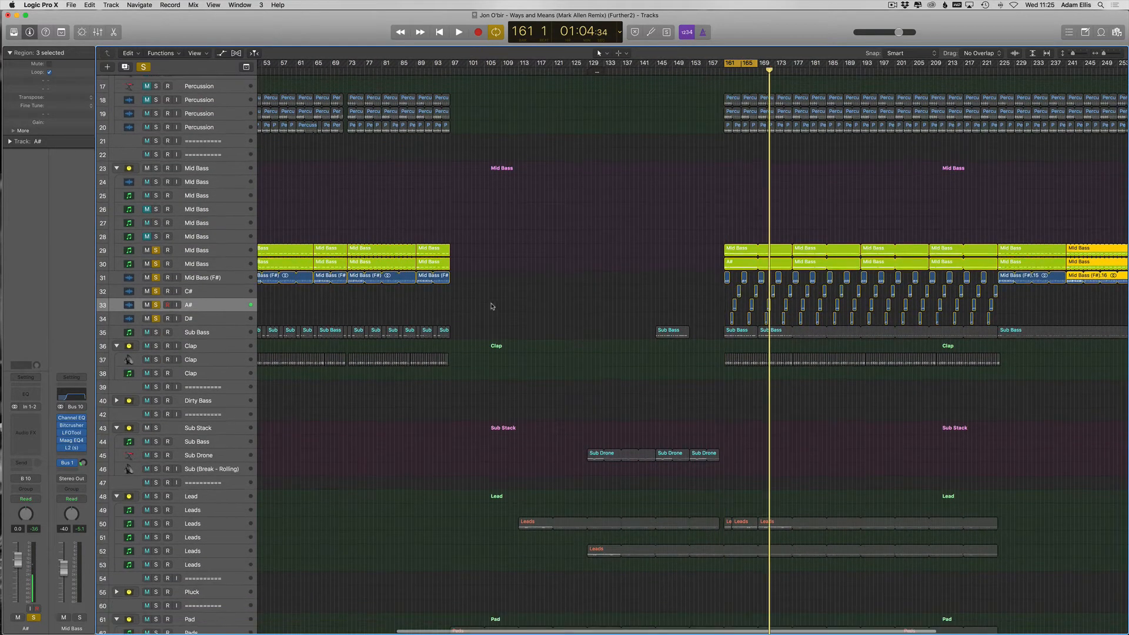
key("space")
key("space")
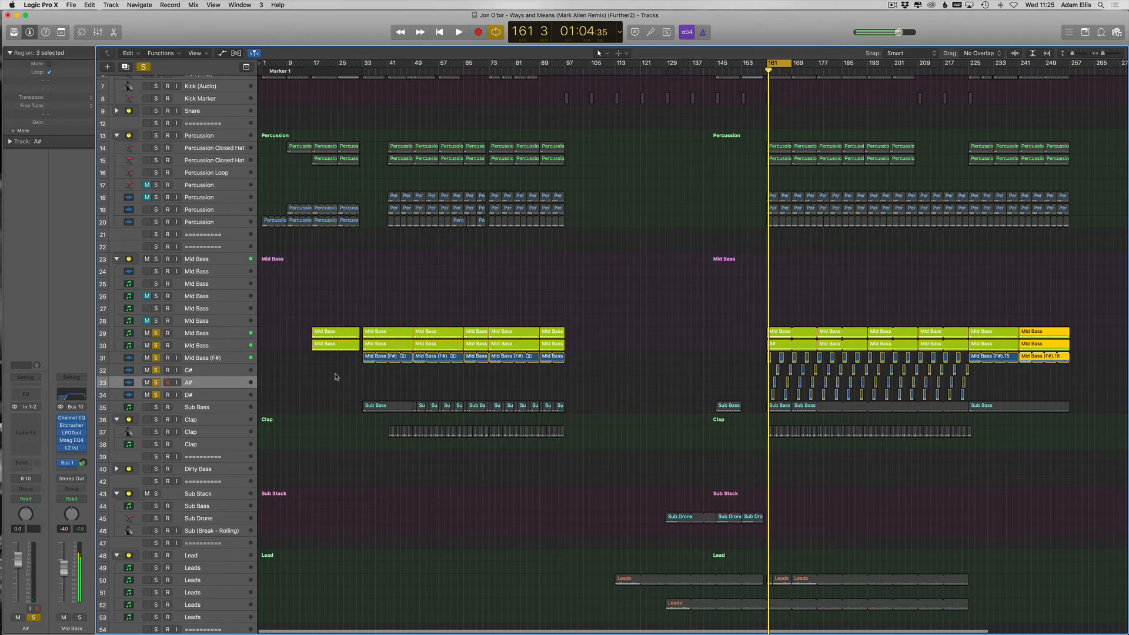
mouse_move(366, 64)
left_mouse_down()
mouse_move(413, 65)
mouse_move(362, 65)
left_mouse_up()
scroll(372, 94, "up", 3)
key("space")
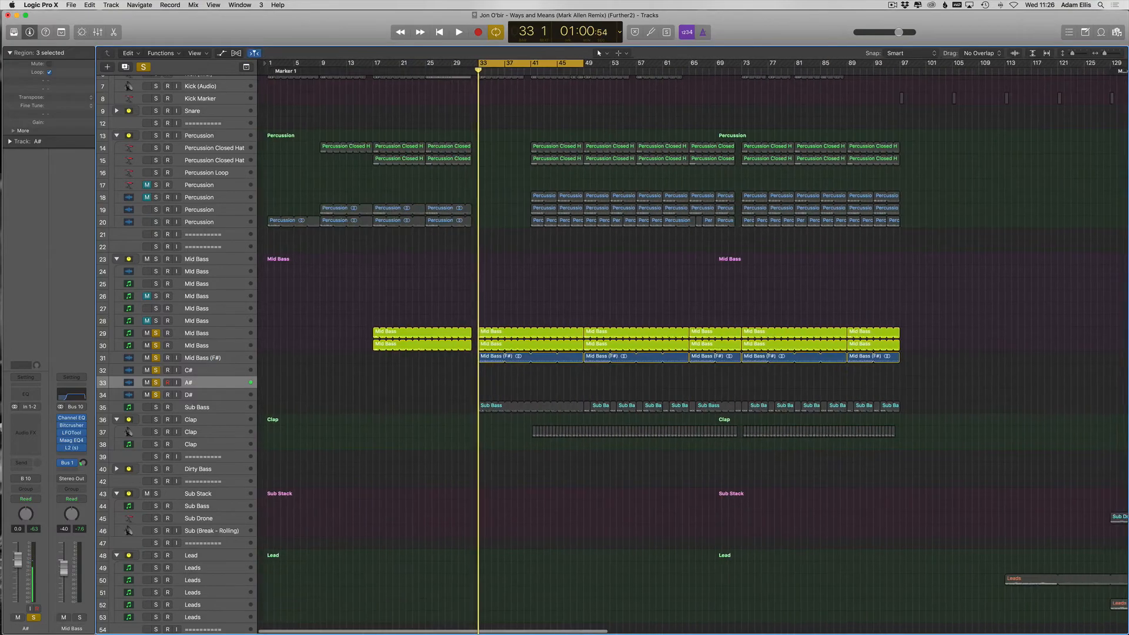
scroll(598, 209, "up", 6)
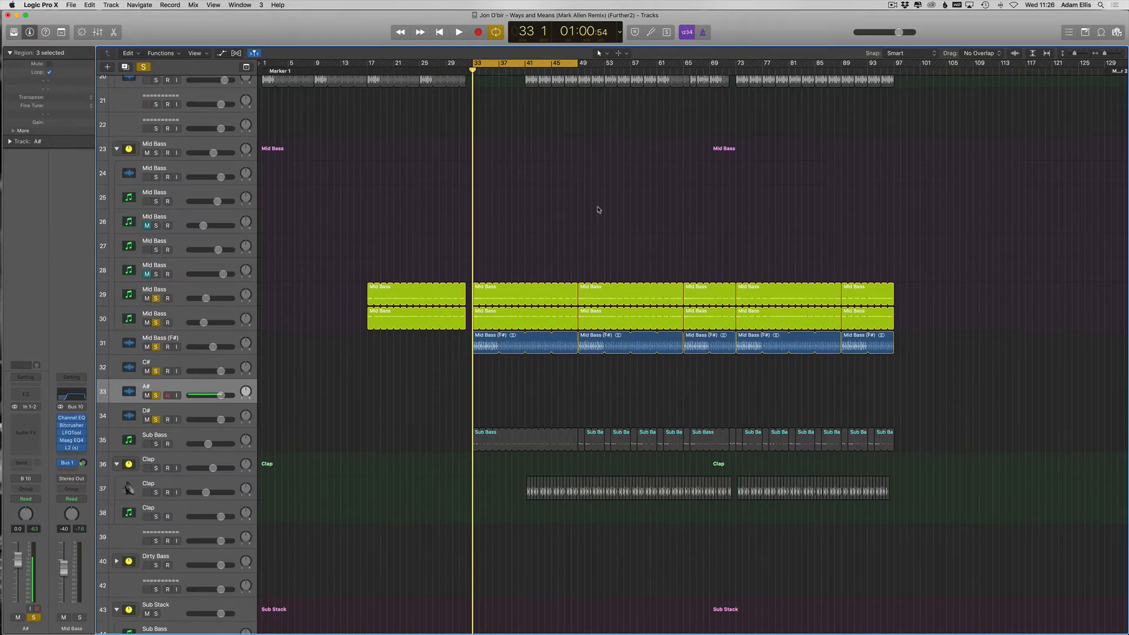
Step: Select the Mid Bass (F#) track and examine its OhmBoyz delay settings, closing the plug-in window when done
left_click_drag(440, 350, 928, 368)
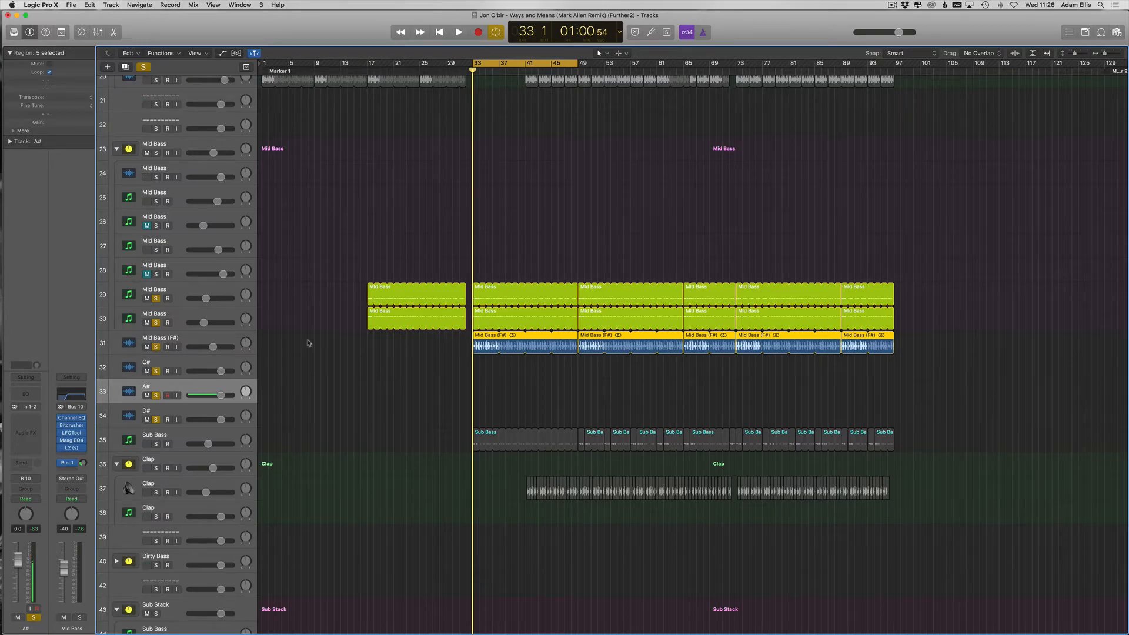
left_click(193, 337)
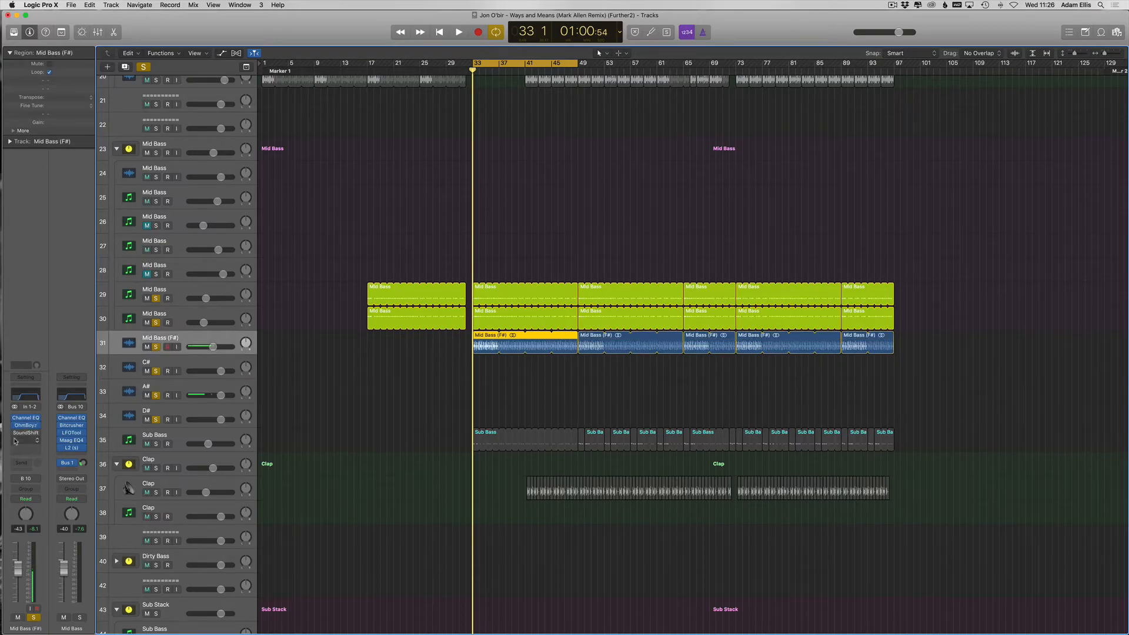
left_click(26, 426)
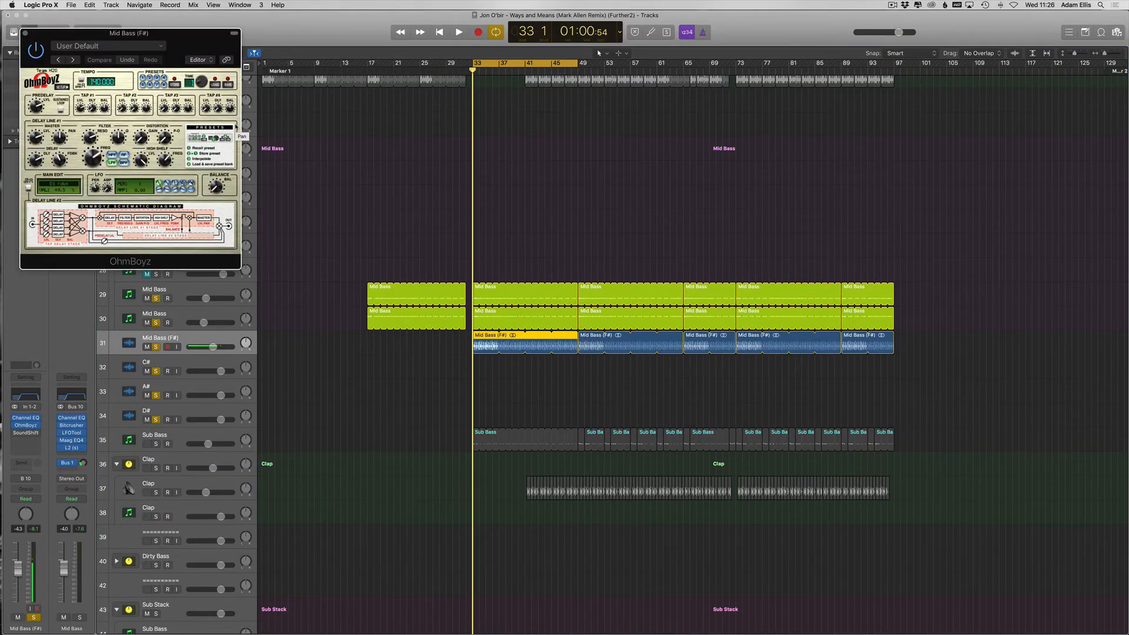
key("super+w")
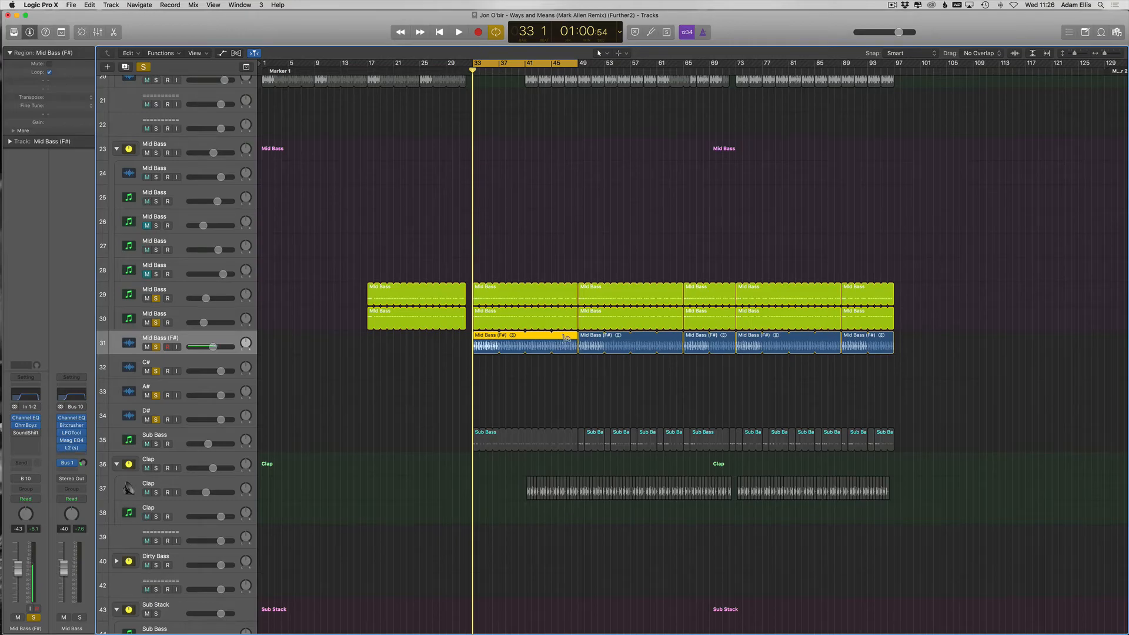
Step: Play from bar 33 with Sub Bass soloed, switching the Mid Bass (F#) solo off and on to compare the mix
key("space")
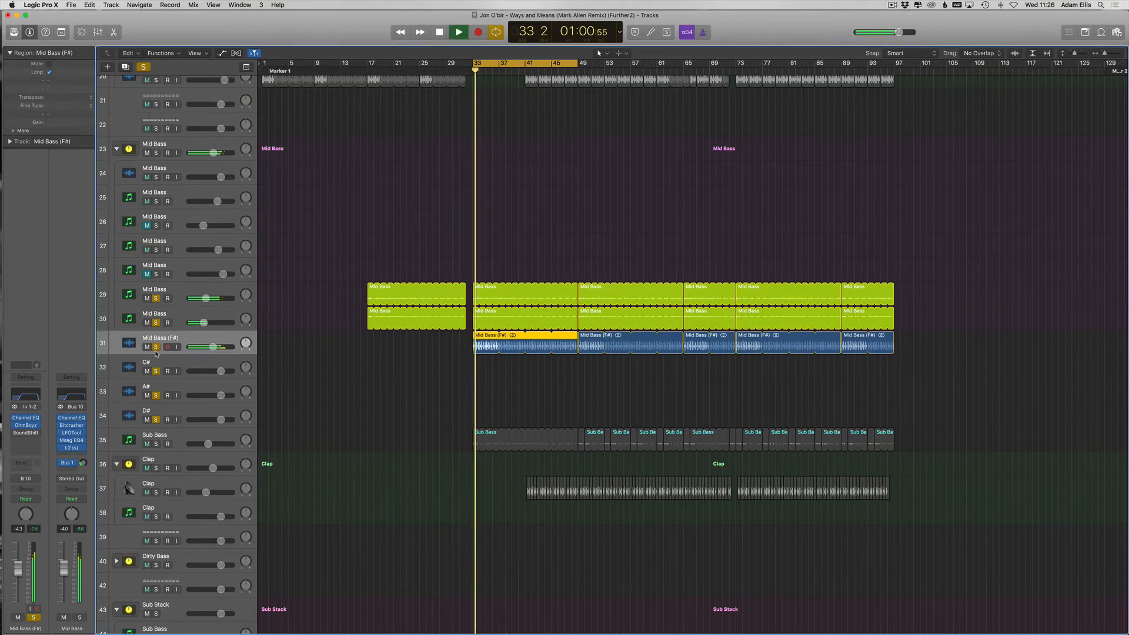
left_click(155, 347)
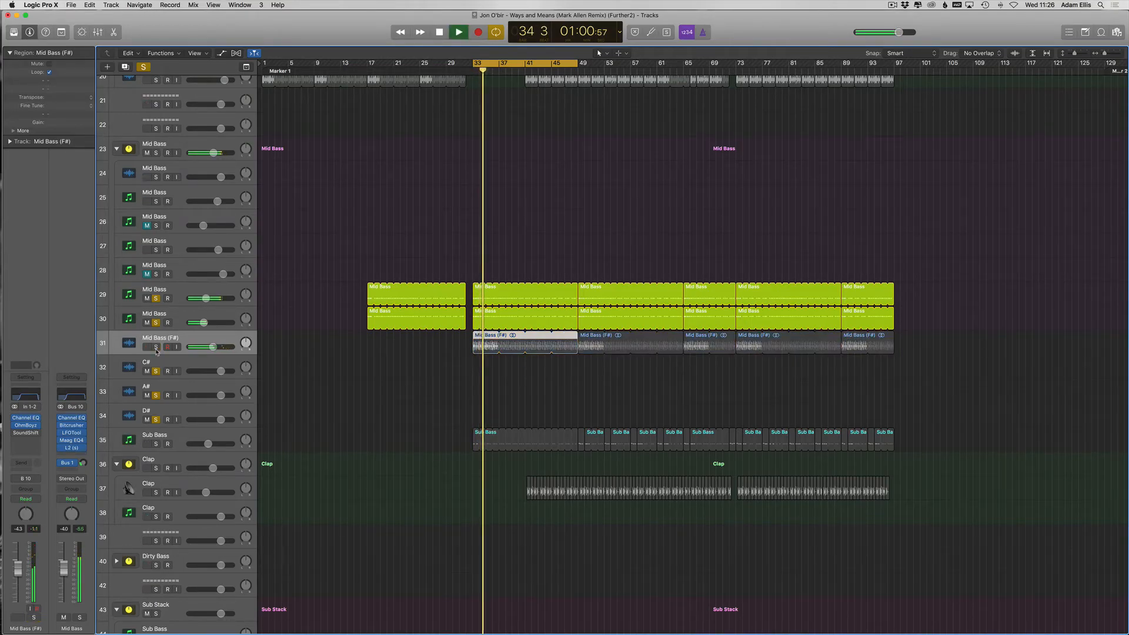
left_click(156, 347)
left_click(155, 444)
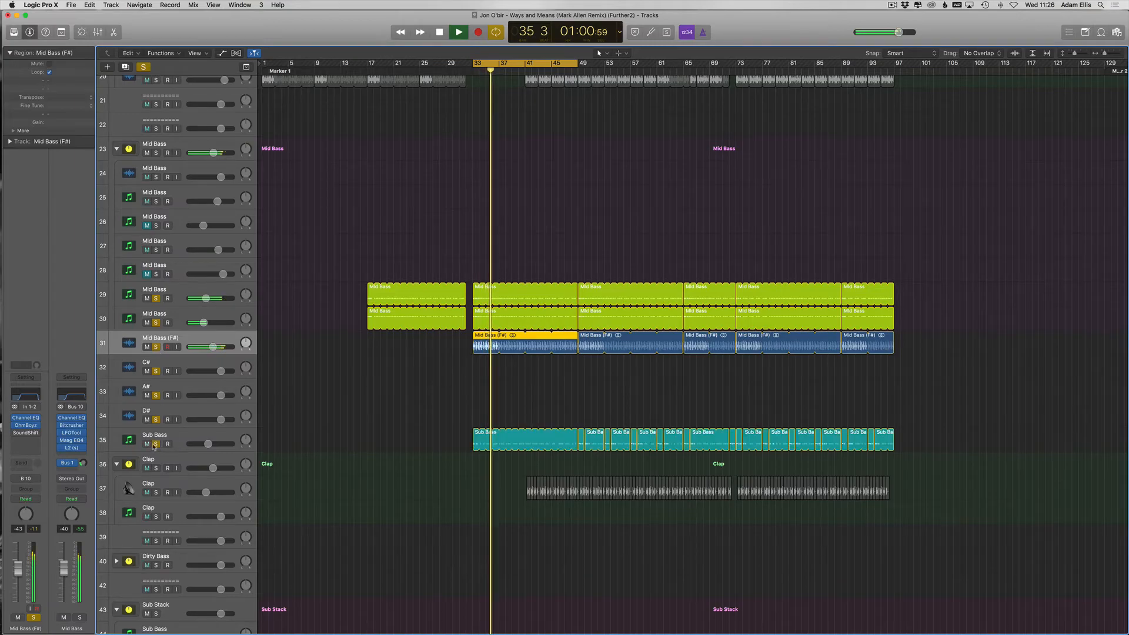
left_click(201, 426)
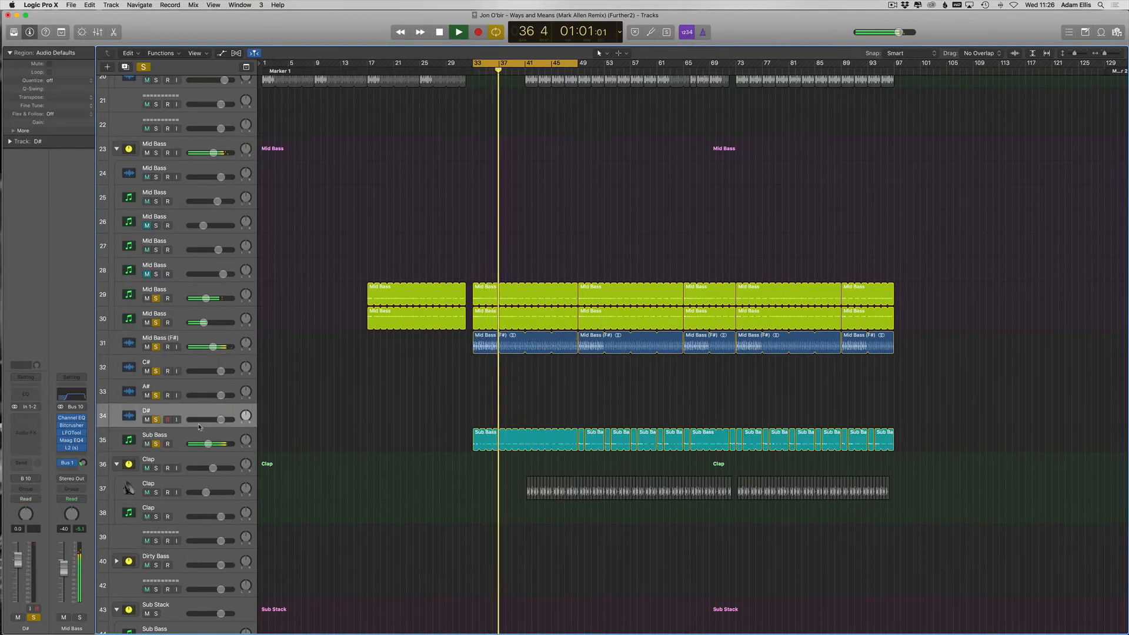
left_click(156, 347)
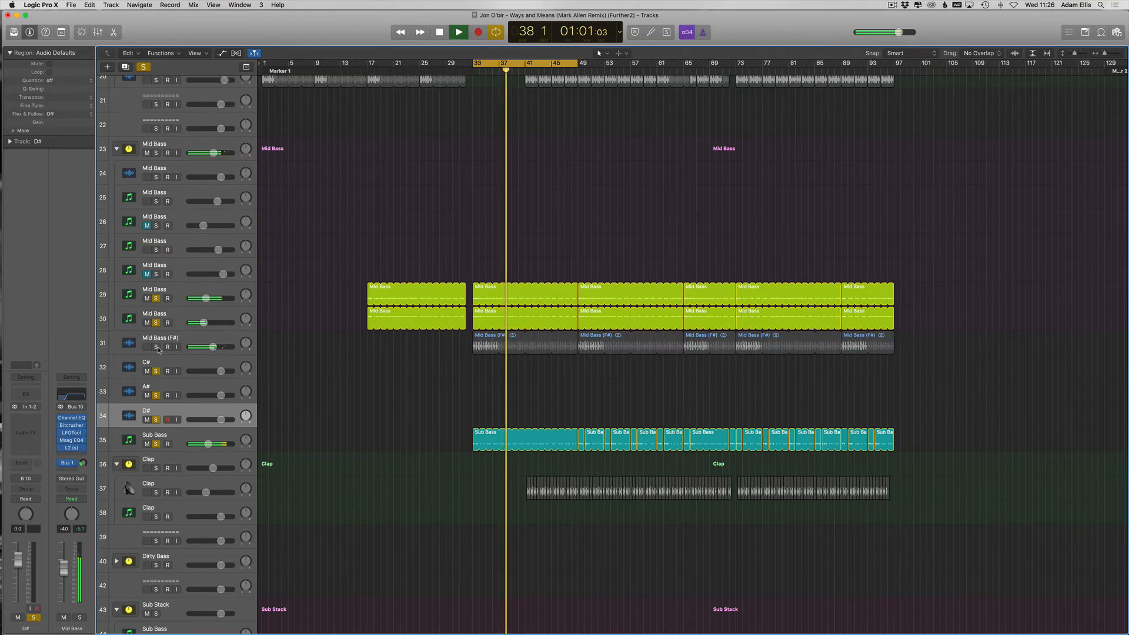
left_click(156, 346)
key("space")
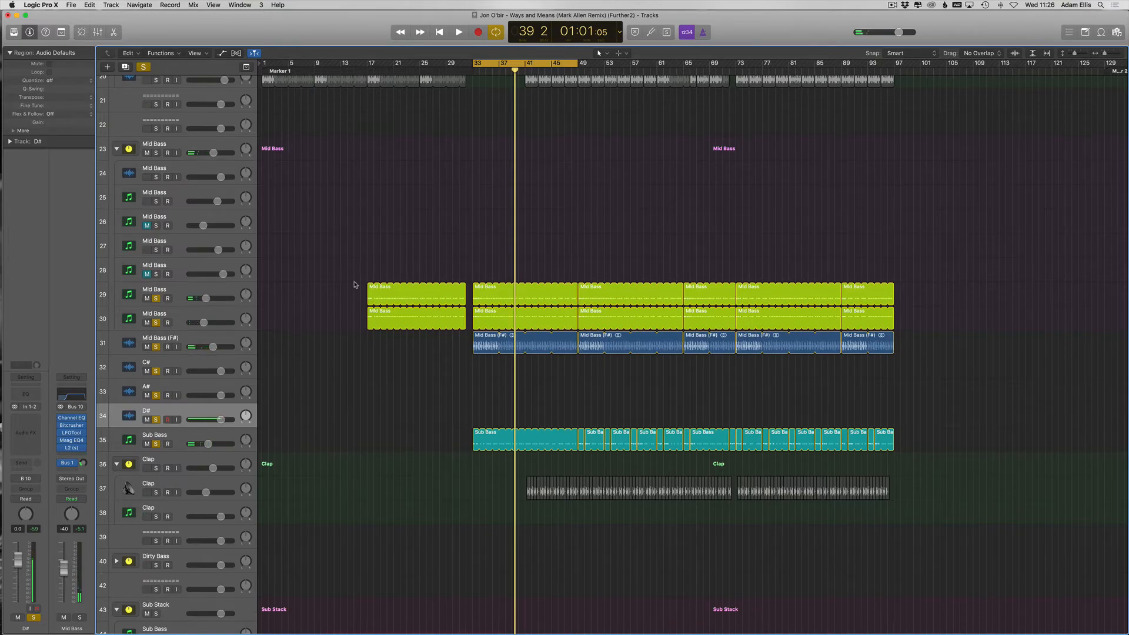
Step: Unsolo the C#, A#, D#, Sub Bass and both MIDI Mid Bass tracks, and open the Channel EQ on Mid Bass (F#)
left_click(216, 336)
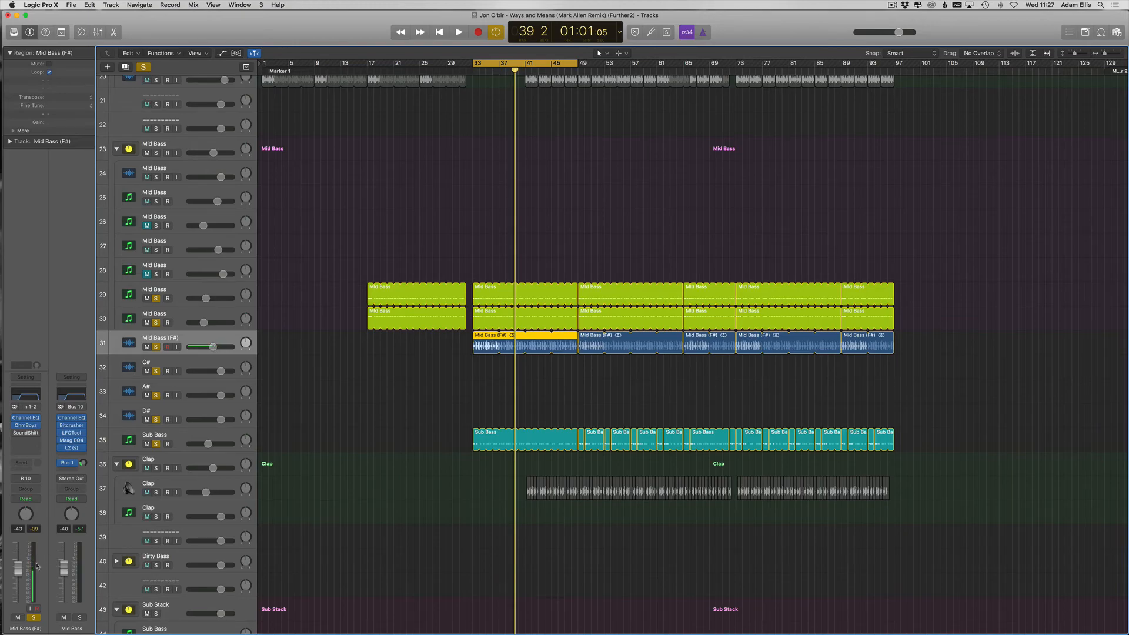
left_click_drag(155, 371, 164, 477)
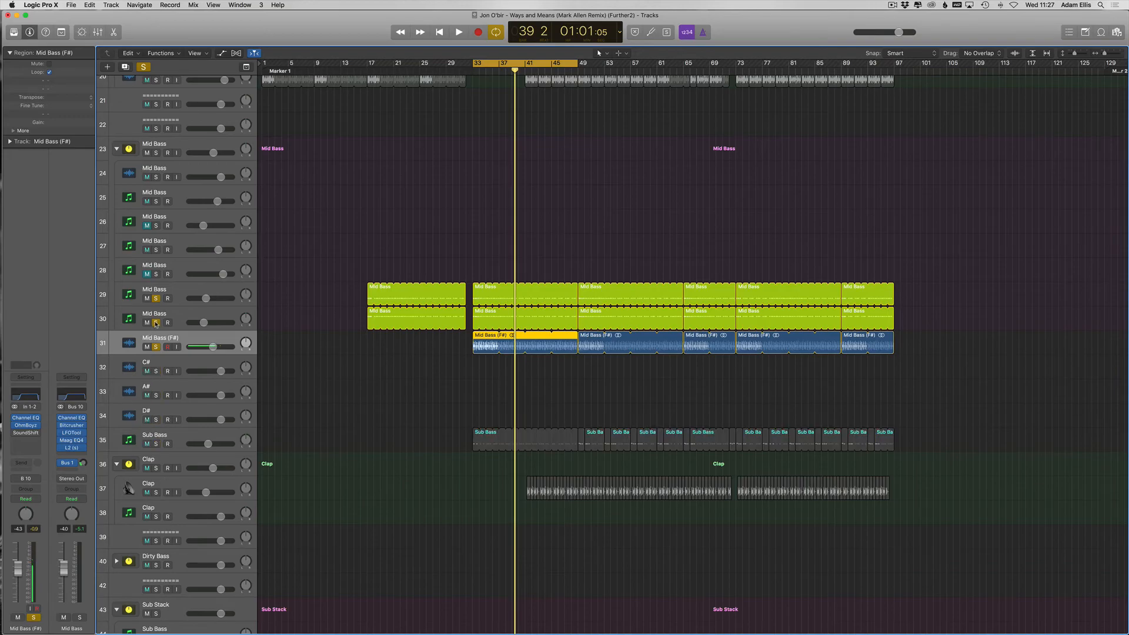
left_click_drag(155, 324, 160, 300)
left_click(25, 394)
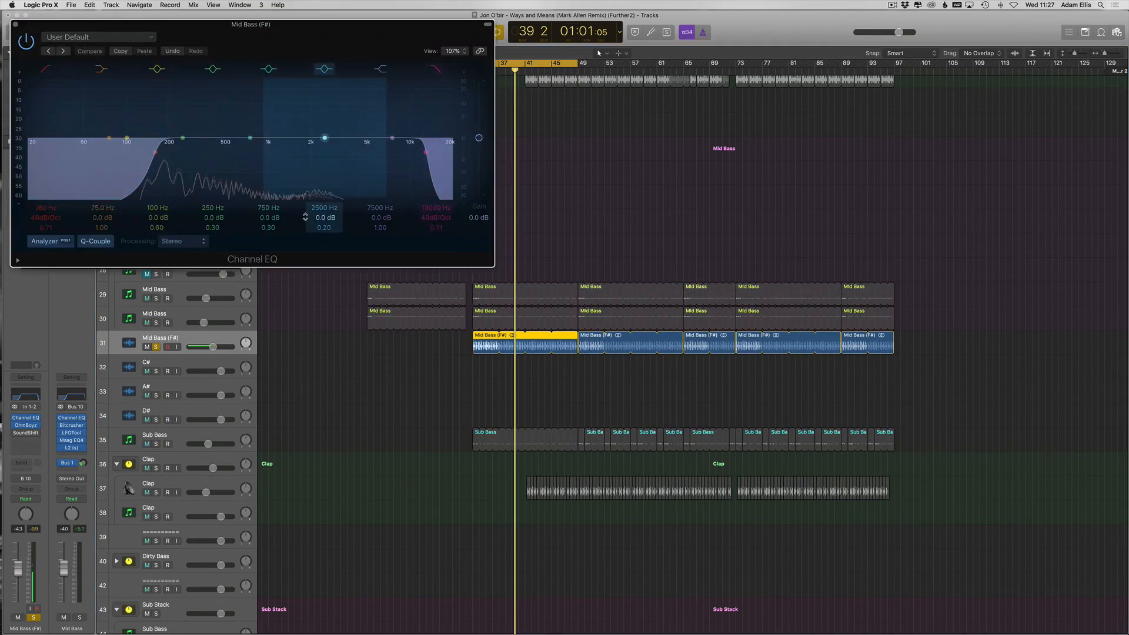
Step: Stop playback and set the high cut in the Mid Bass (F#) Channel EQ to 12000 Hz, with its window moved clear of OhmBoyz
key("space")
left_click_drag(426, 153, 333, 153)
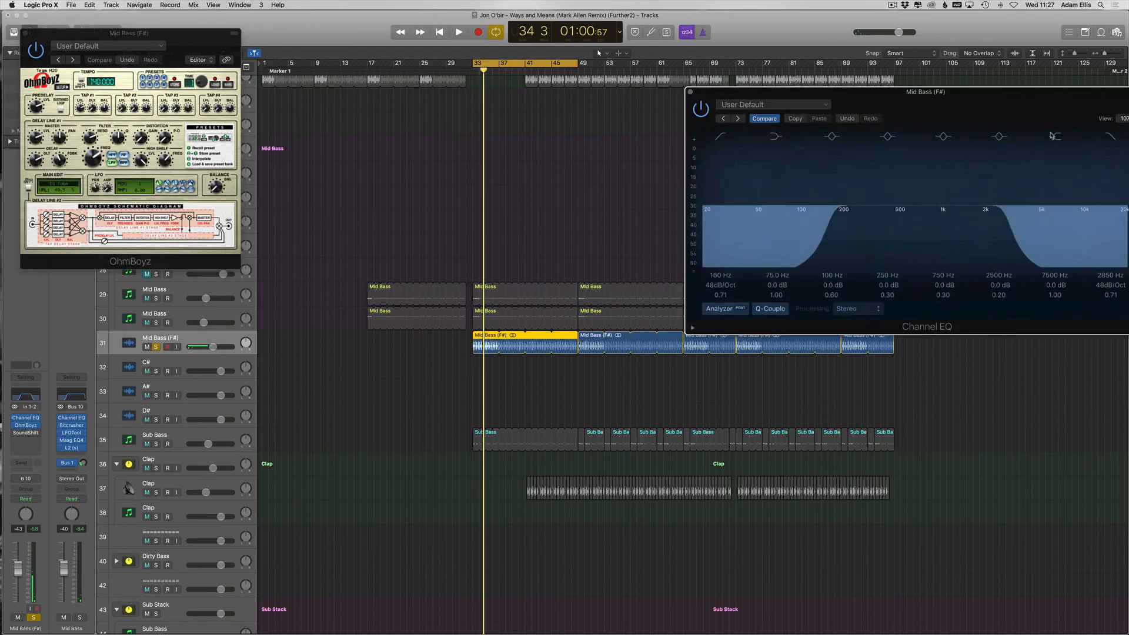
left_click_drag(852, 92, 542, 388)
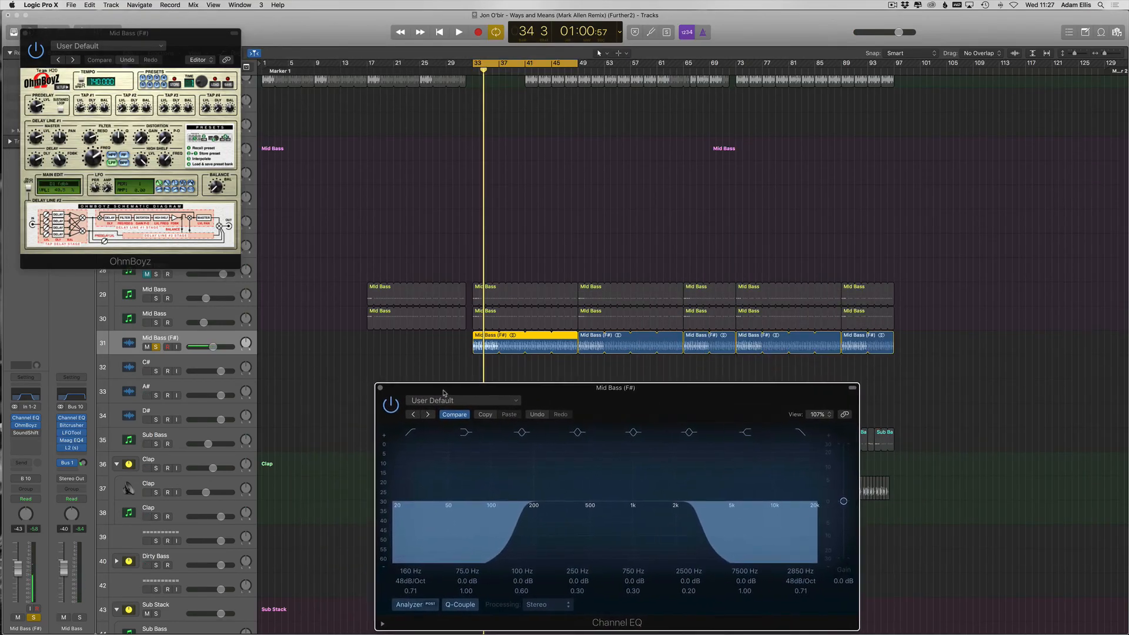
left_click_drag(706, 539, 797, 528)
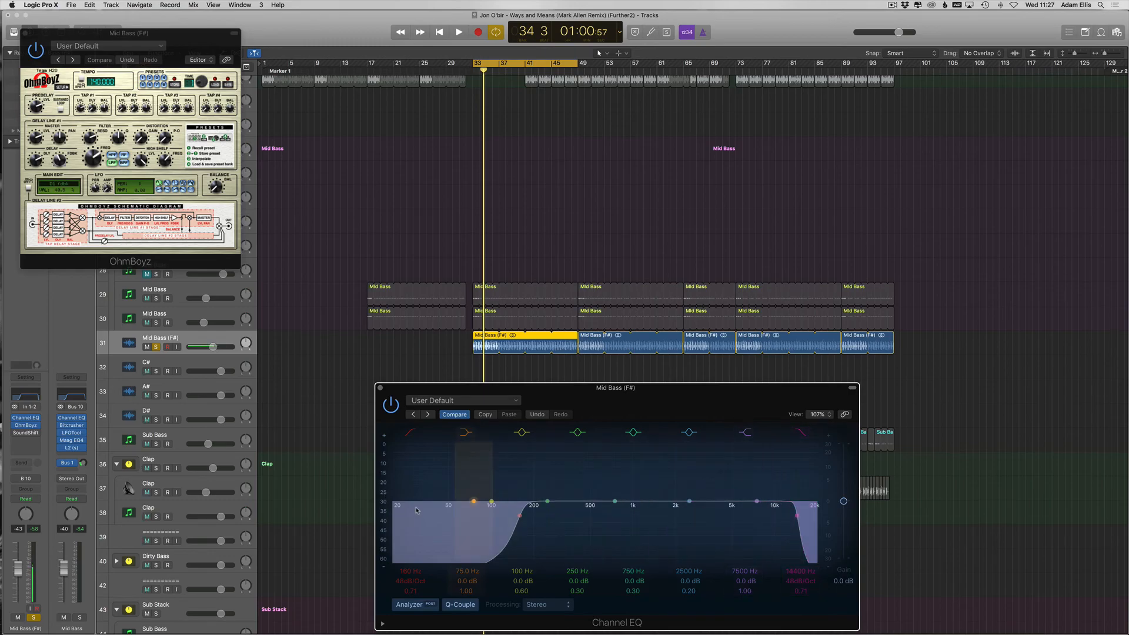
left_click_drag(797, 528, 773, 525)
Step: Solo both MIDI Mid Bass tracks during playback to compare them with Mid Bass (F#), stopping and closing the Channel EQ when done
key("space")
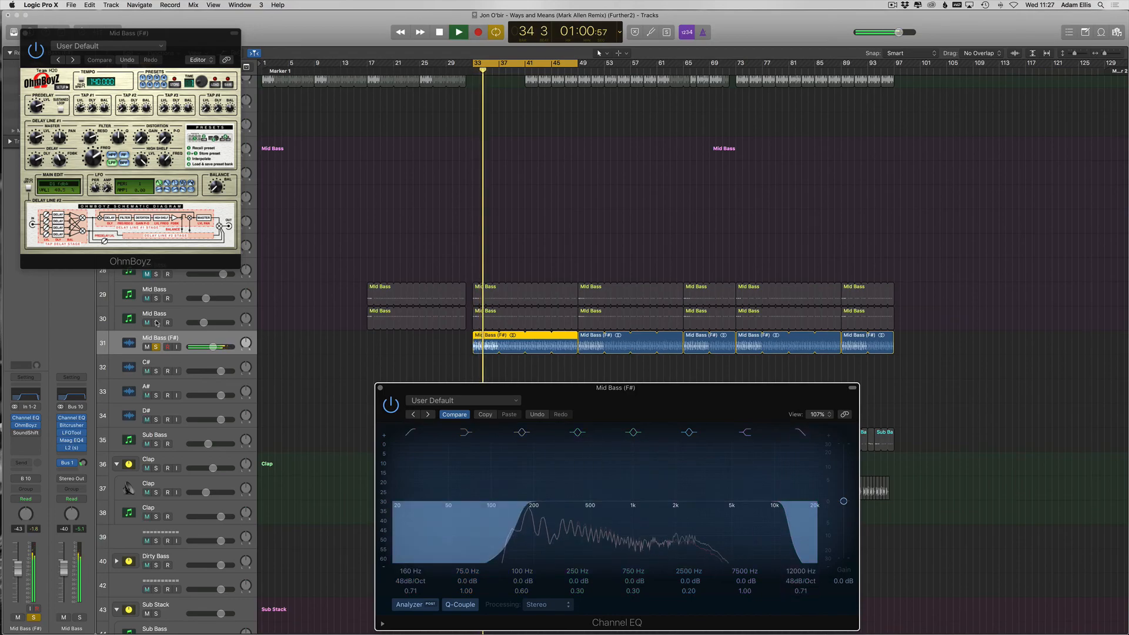
left_click_drag(156, 298, 154, 348)
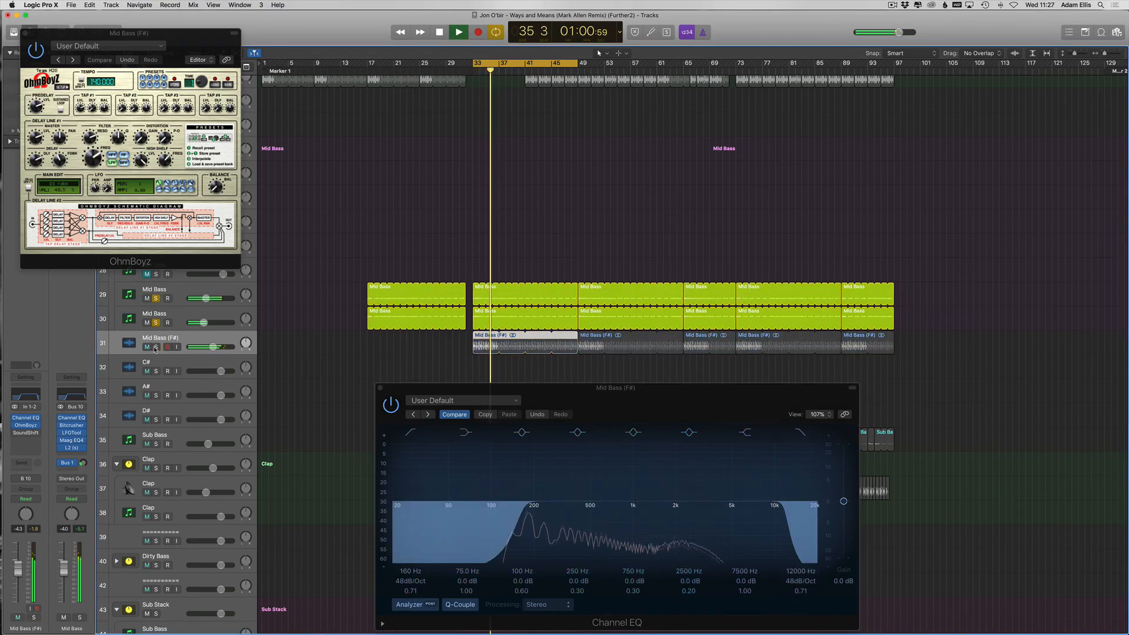
key("space")
left_click(379, 387)
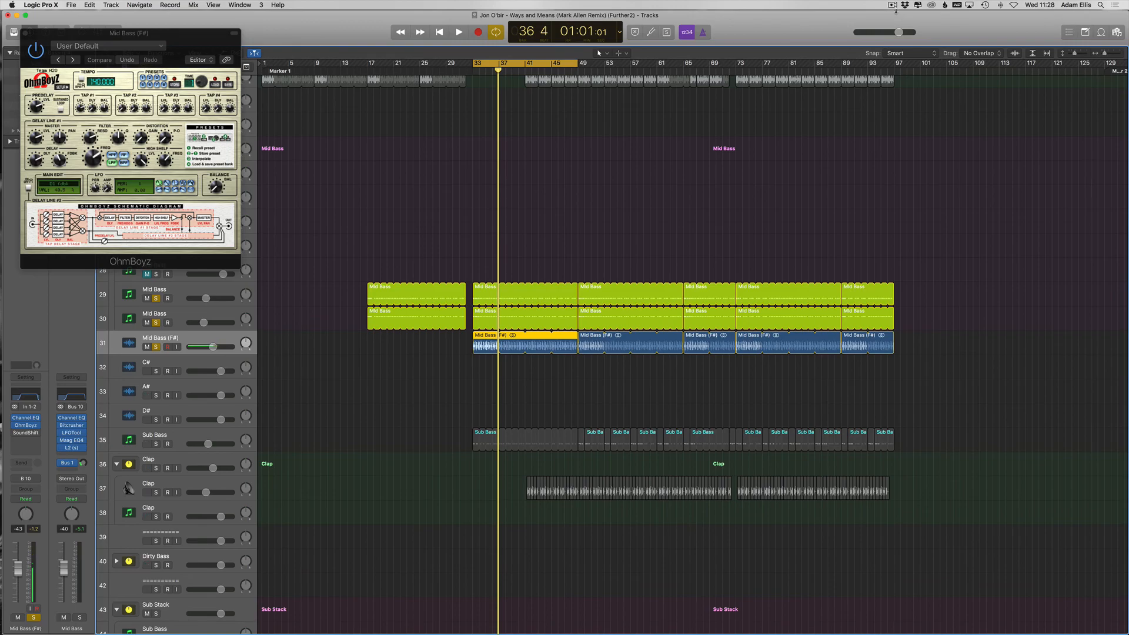
left_click(895, 7)
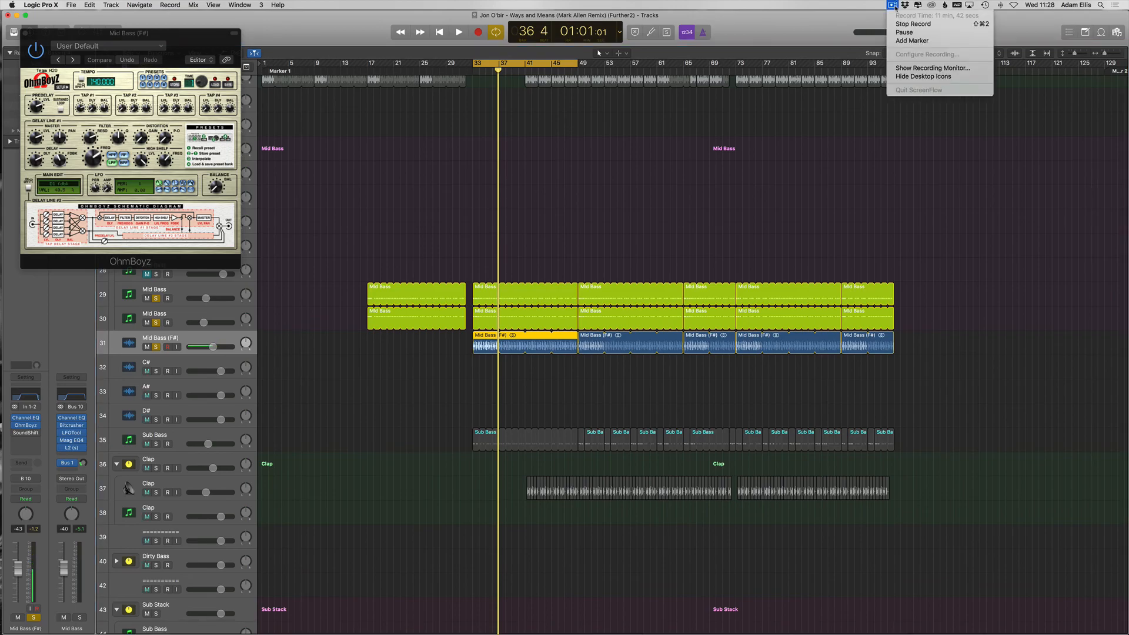